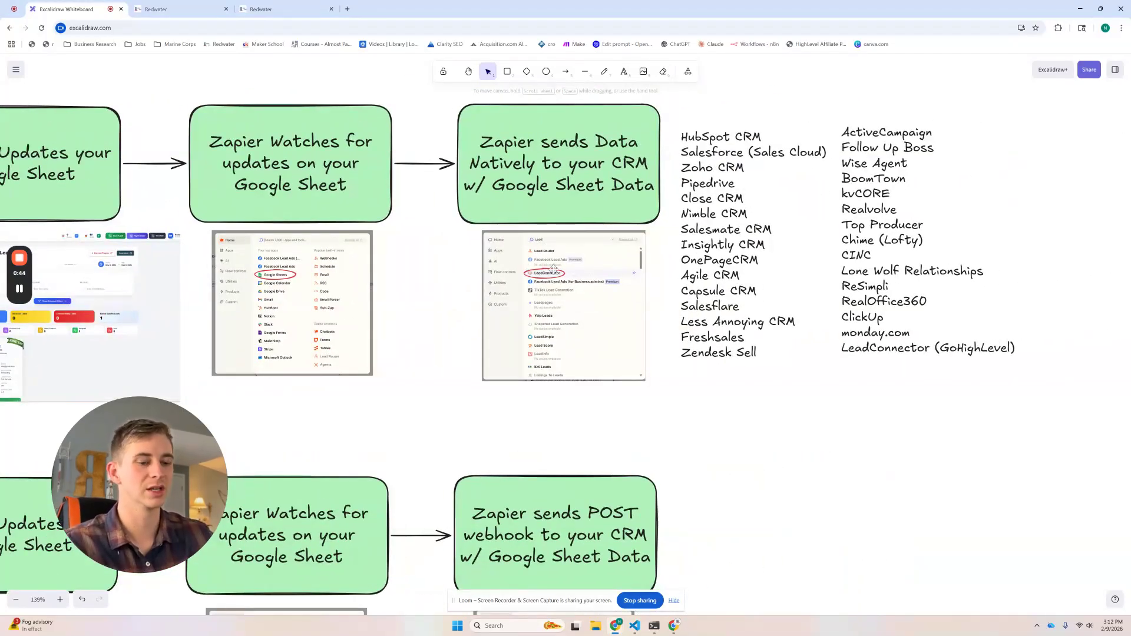
Step: Confirm the GoHighLevel Contacts list is empty (0 contacts), then switch to the Newleey window
{"action": "scroll", "coordinate": [552, 272], "scroll_direction": "up", "scroll_amount": 5, "text": "ctrl"}
{"action": "scroll", "coordinate": [530, 276], "scroll_direction": "down", "scroll_amount": 8, "text": "ctrl"}
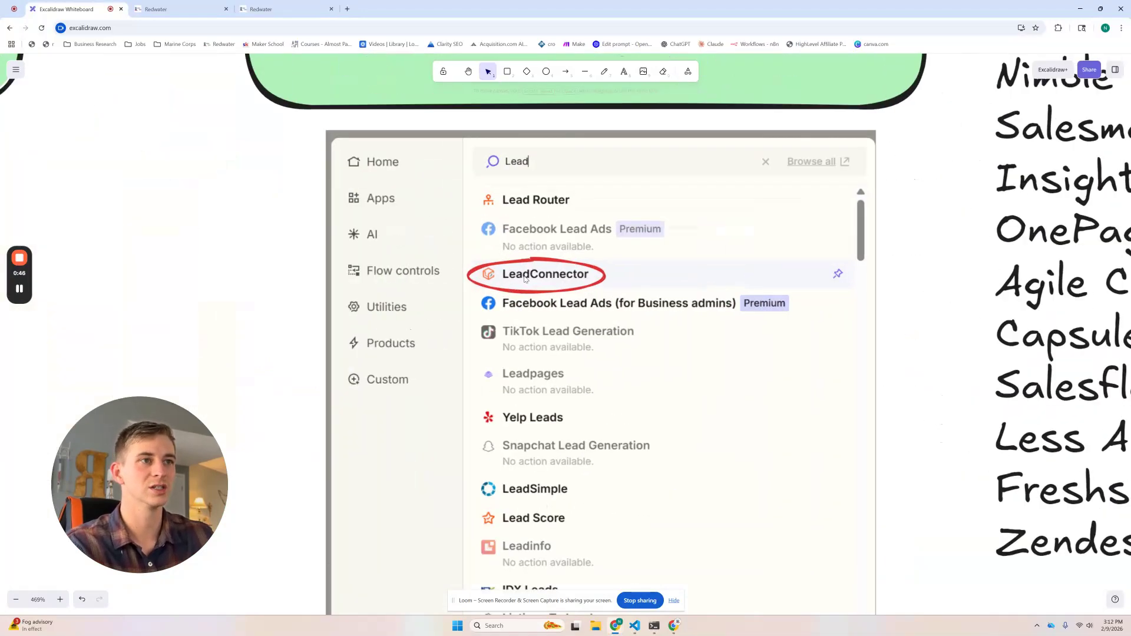
{"action": "scroll", "coordinate": [439, 312], "scroll_direction": "left", "scroll_amount": 5}
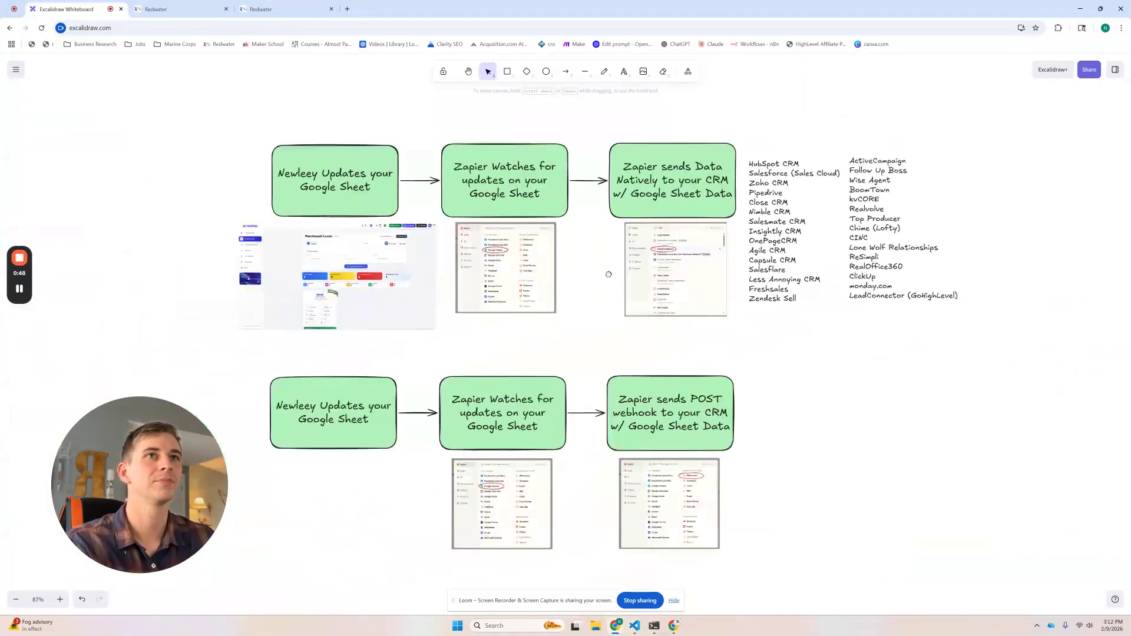
{"action": "left_click", "coordinate": [157, 9]}
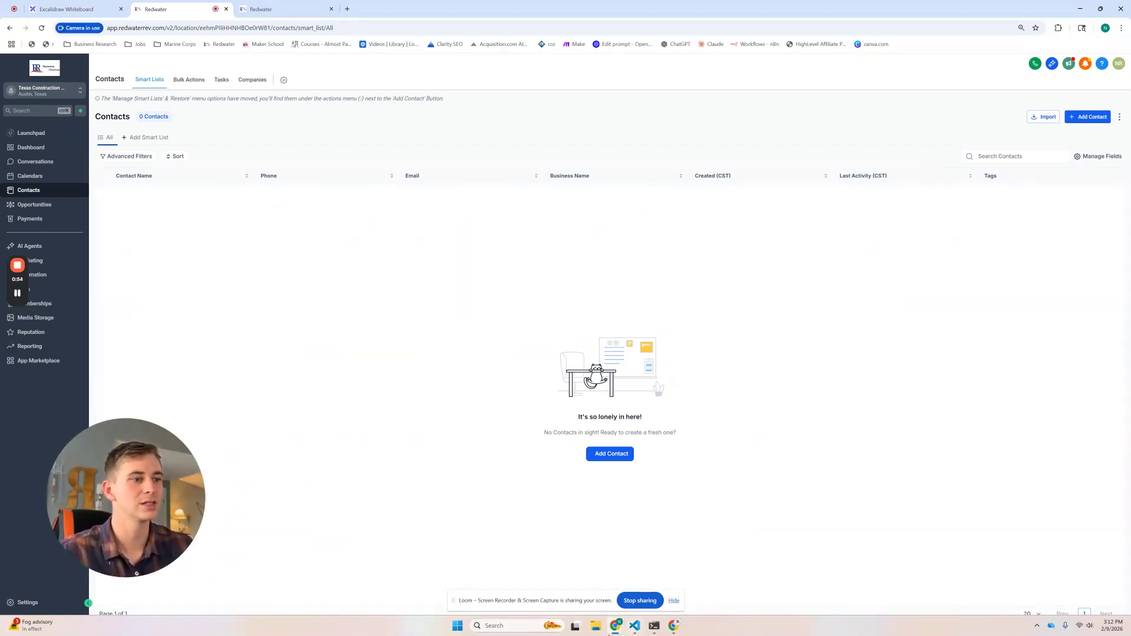
{"action": "mouse_move", "coordinate": [674, 626]}
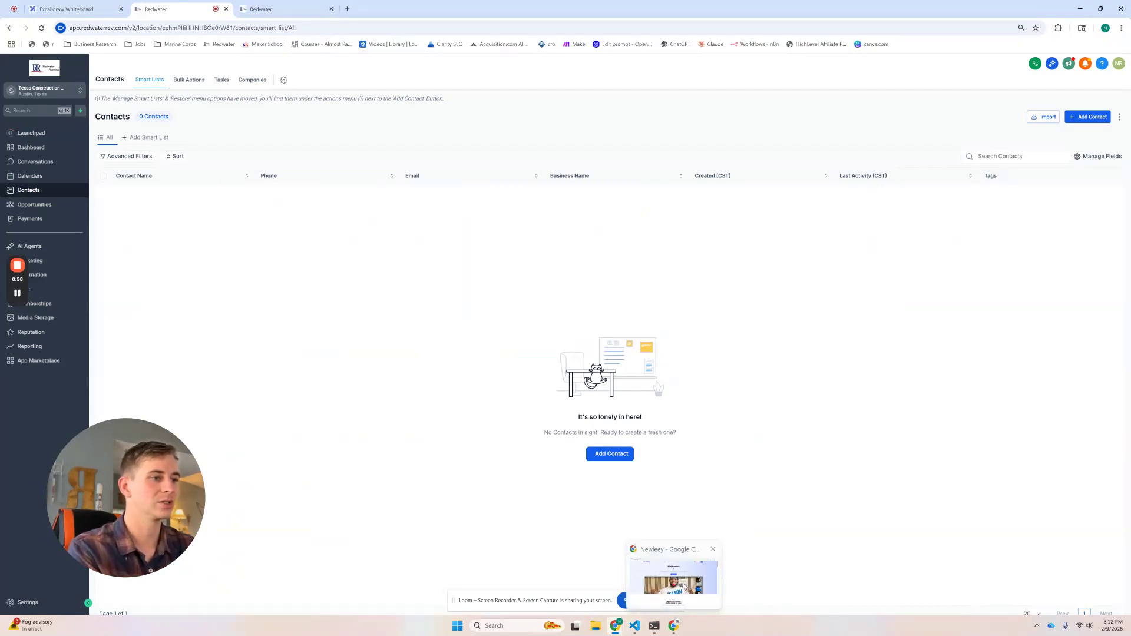
{"action": "left_click", "coordinate": [673, 578]}
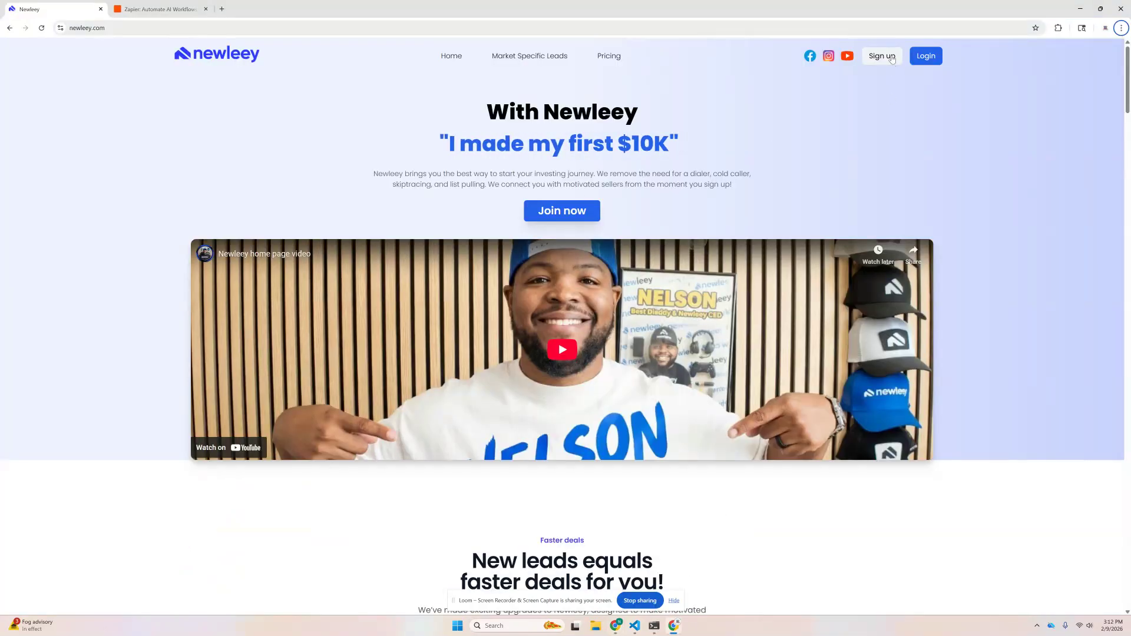
Step: Sign in to Newleey using Continue with Google and the Google account
{"action": "left_click", "coordinate": [924, 62]}
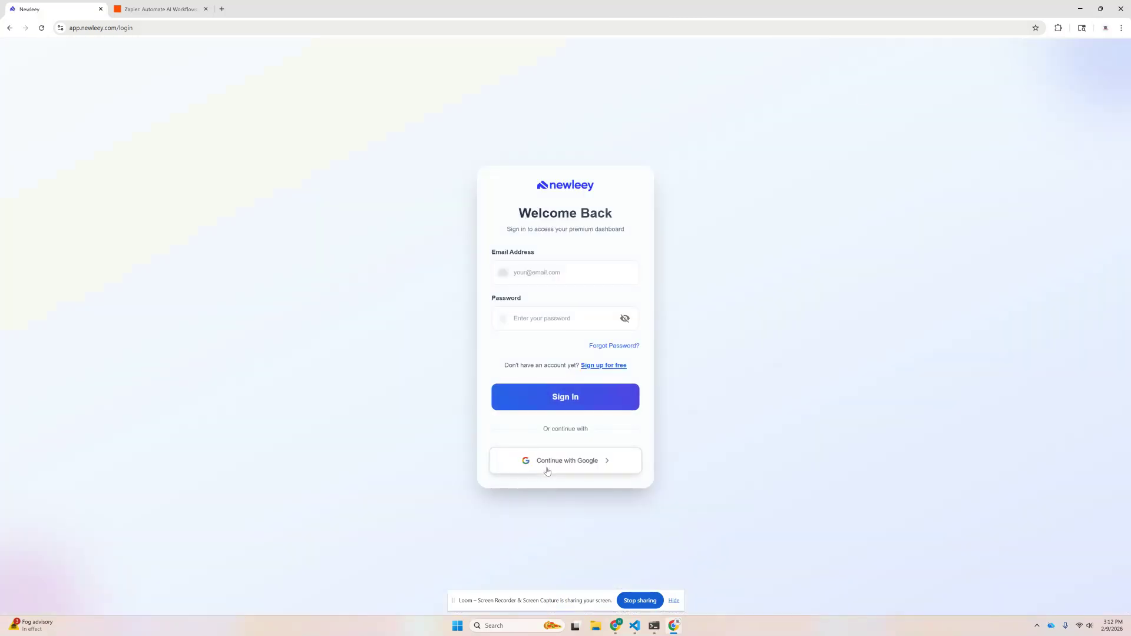
{"action": "left_click", "coordinate": [547, 462]}
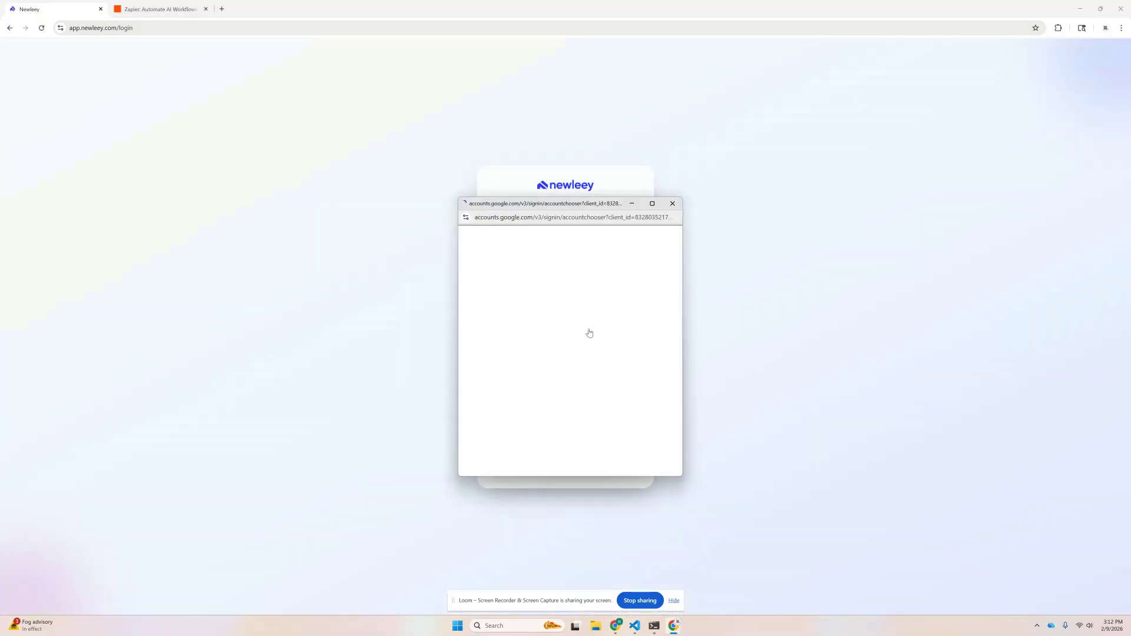
{"action": "left_click", "coordinate": [538, 337]}
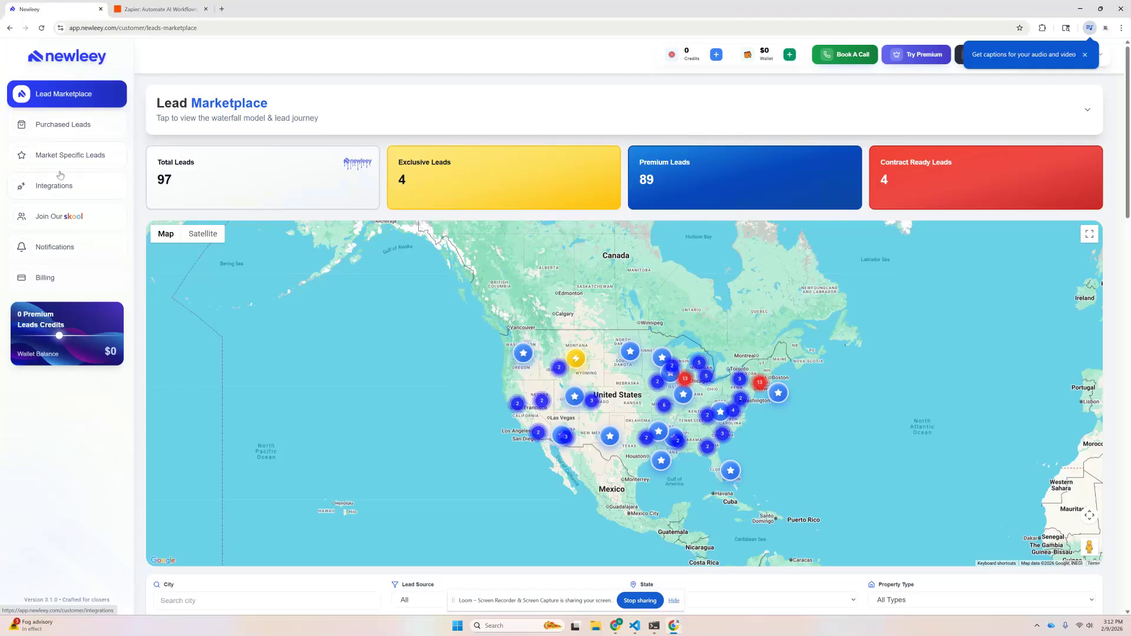
Step: Review the one purchased test lead, then open the Google Sheets Integration page from Integrations
{"action": "left_click", "coordinate": [69, 131]}
{"action": "scroll", "coordinate": [397, 312], "scroll_direction": "down", "scroll_amount": 3}
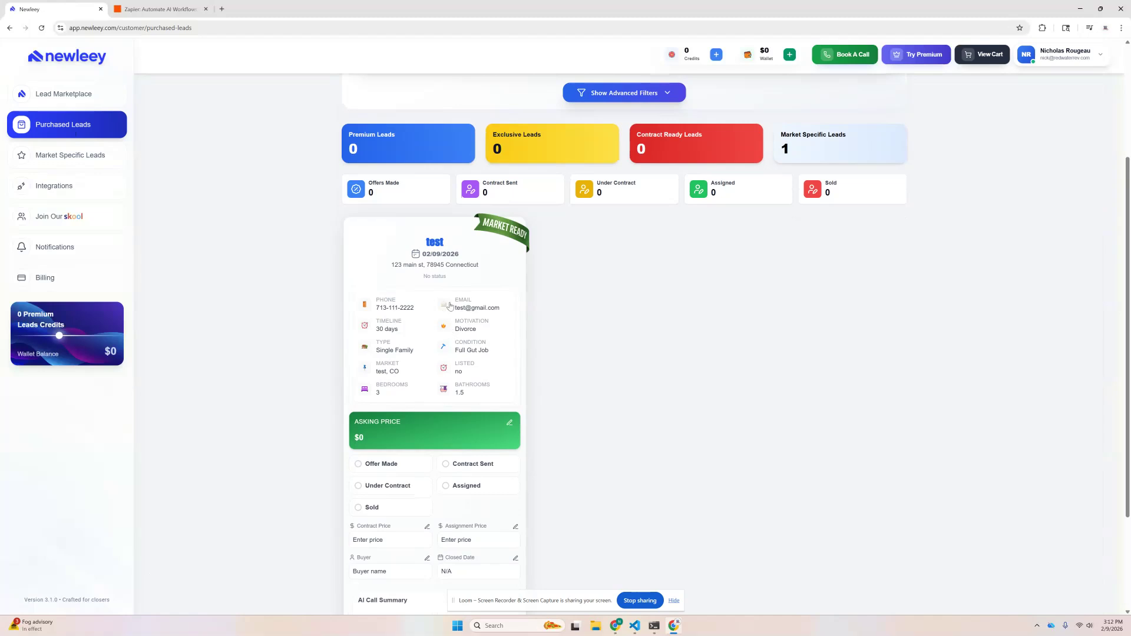
{"action": "scroll", "coordinate": [466, 331], "scroll_direction": "down", "scroll_amount": 1}
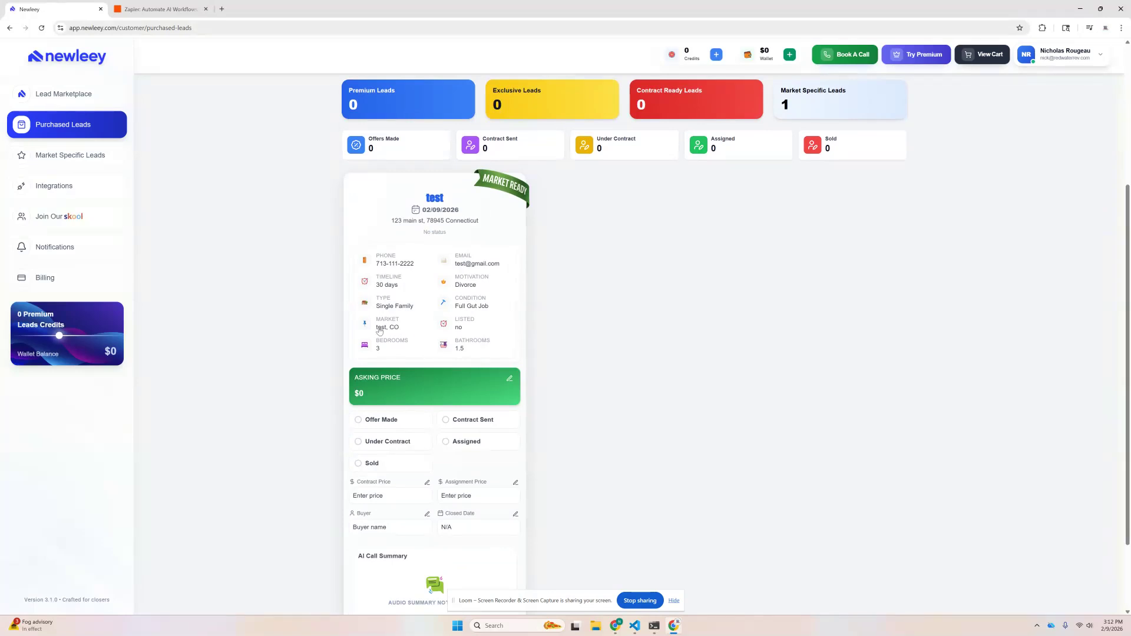
{"action": "scroll", "coordinate": [285, 311], "scroll_direction": "up", "scroll_amount": 5}
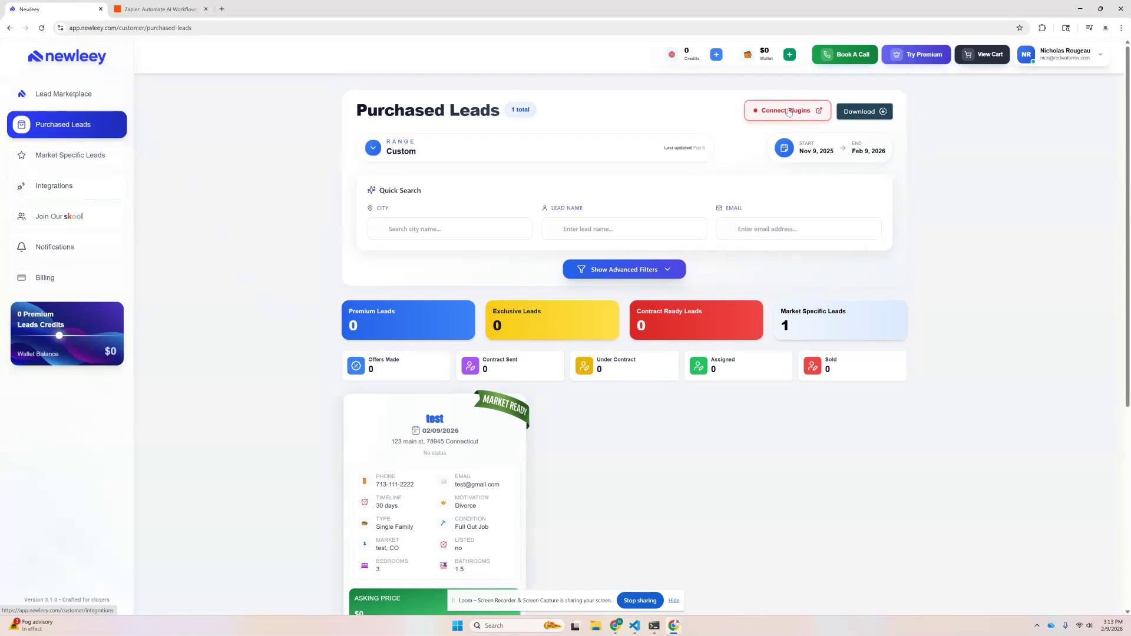
{"action": "left_click", "coordinate": [36, 189]}
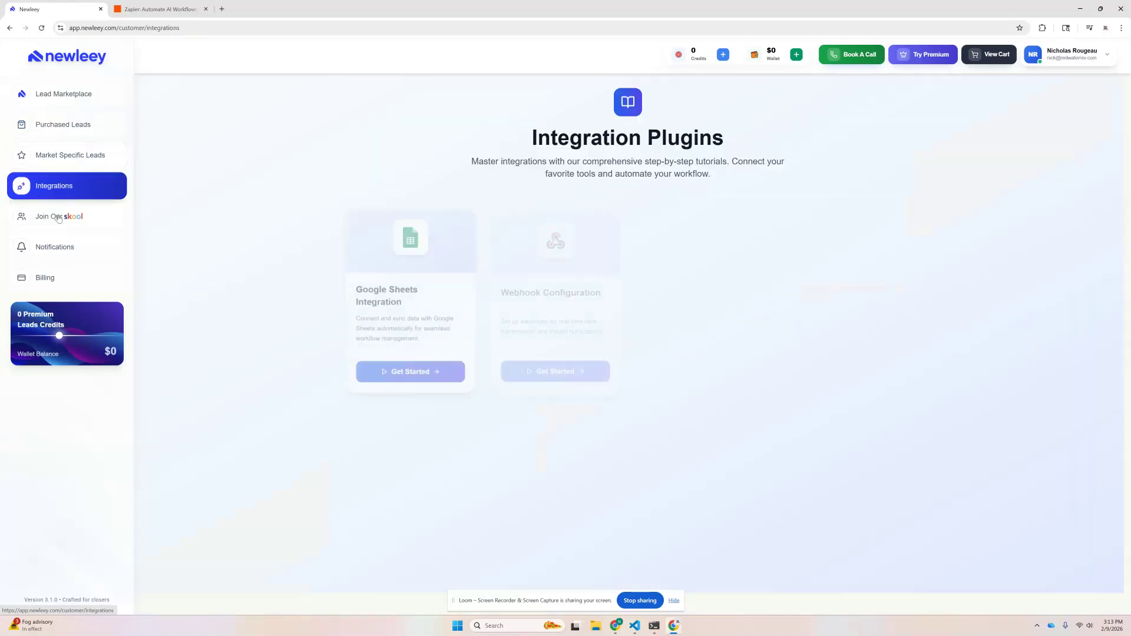
{"action": "left_click", "coordinate": [396, 287]}
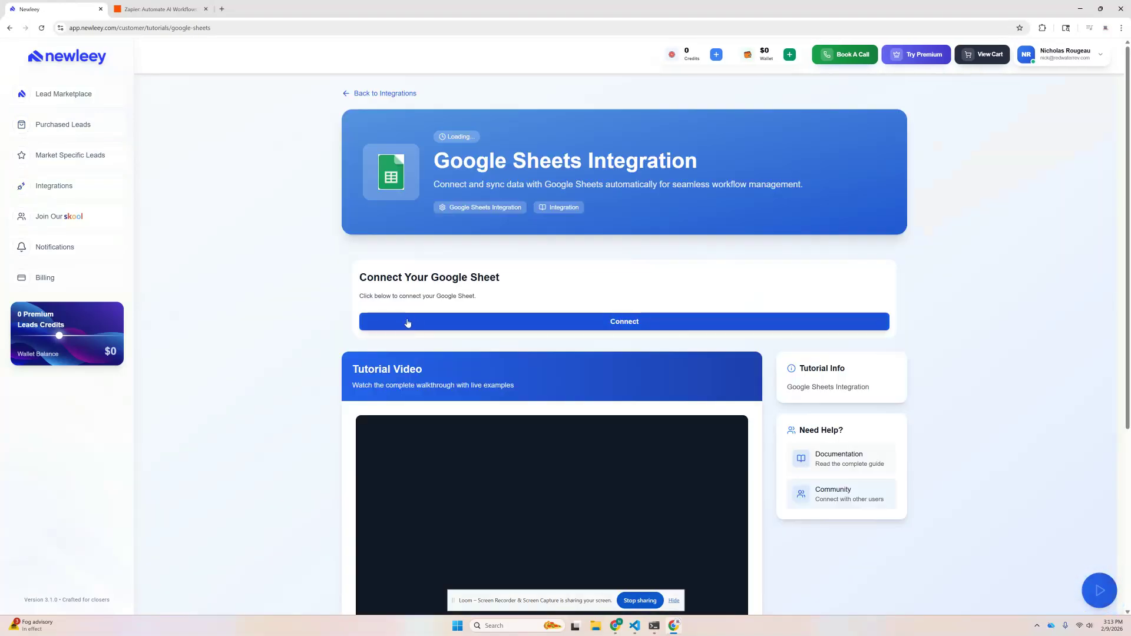
Step: Connect a Google Sheet in Newleey and open the linked Customer Exclusive Leads spreadsheet
{"action": "left_click", "coordinate": [408, 323]}
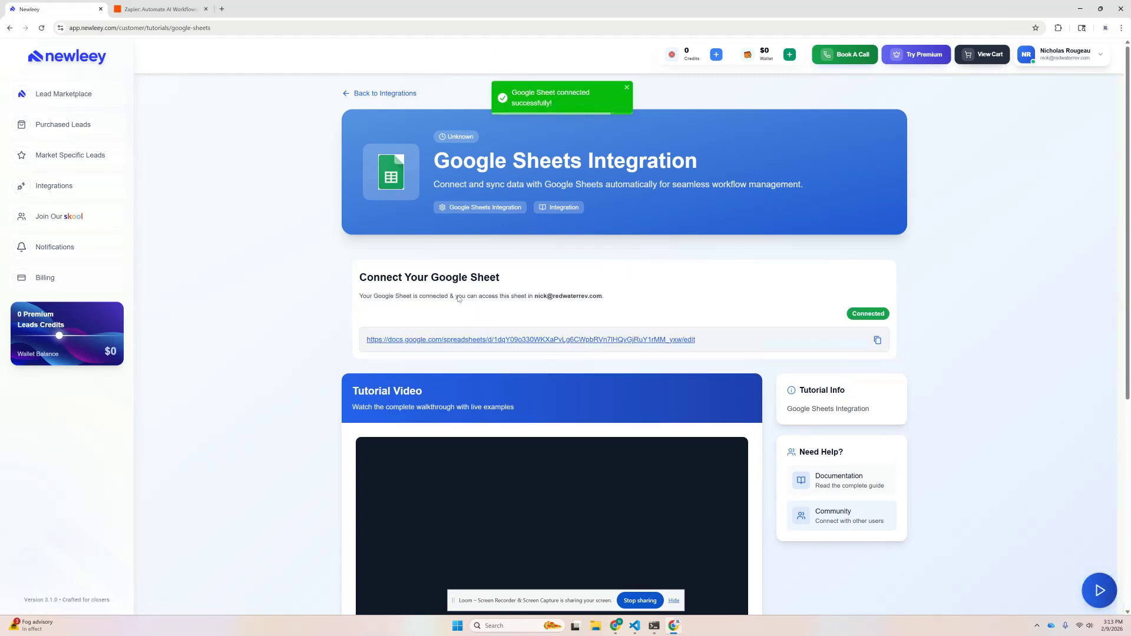
{"action": "left_click", "coordinate": [472, 344]}
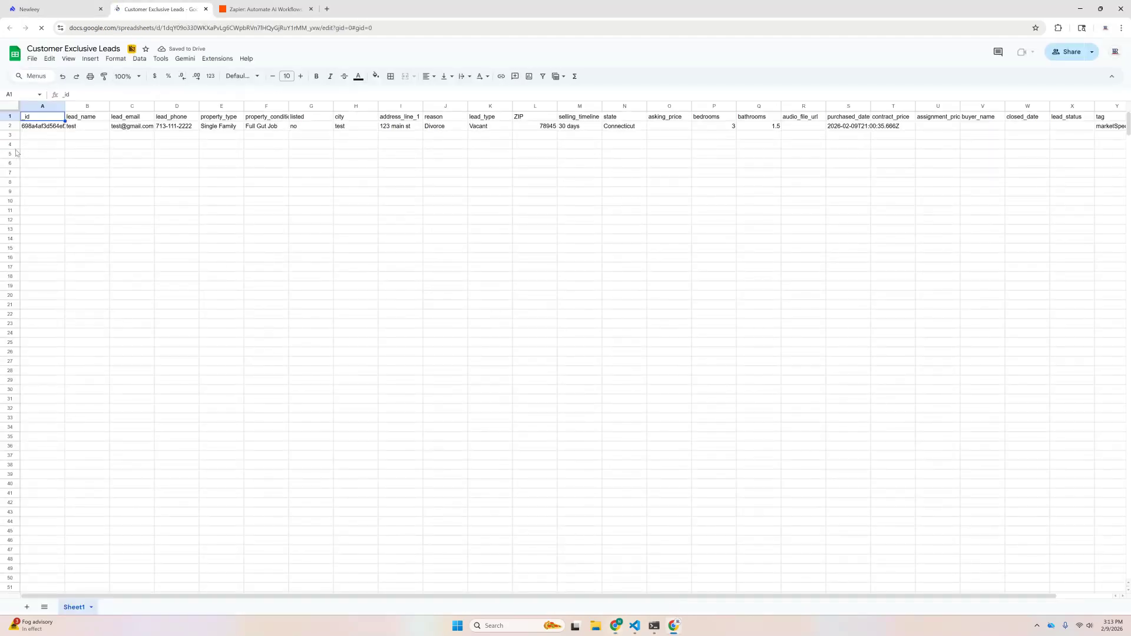
Step: Inspect the test lead's values in F2, J2 and N2, then switch to the Zapier tab
{"action": "left_click", "coordinate": [255, 128]}
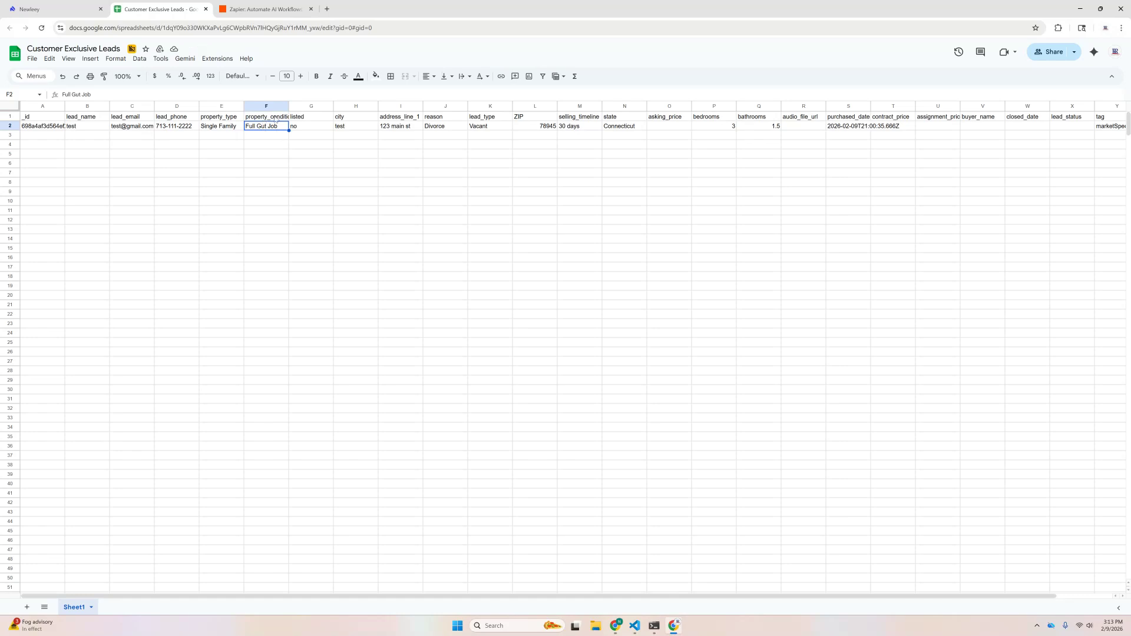
{"action": "left_click", "coordinate": [452, 129]}
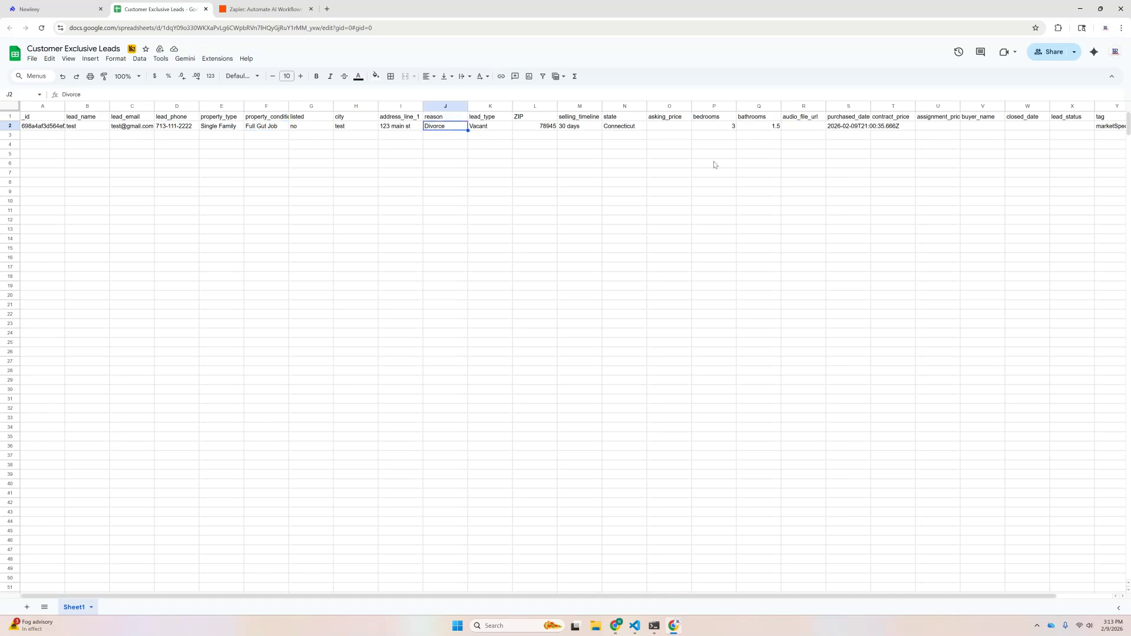
{"action": "left_click", "coordinate": [638, 129]}
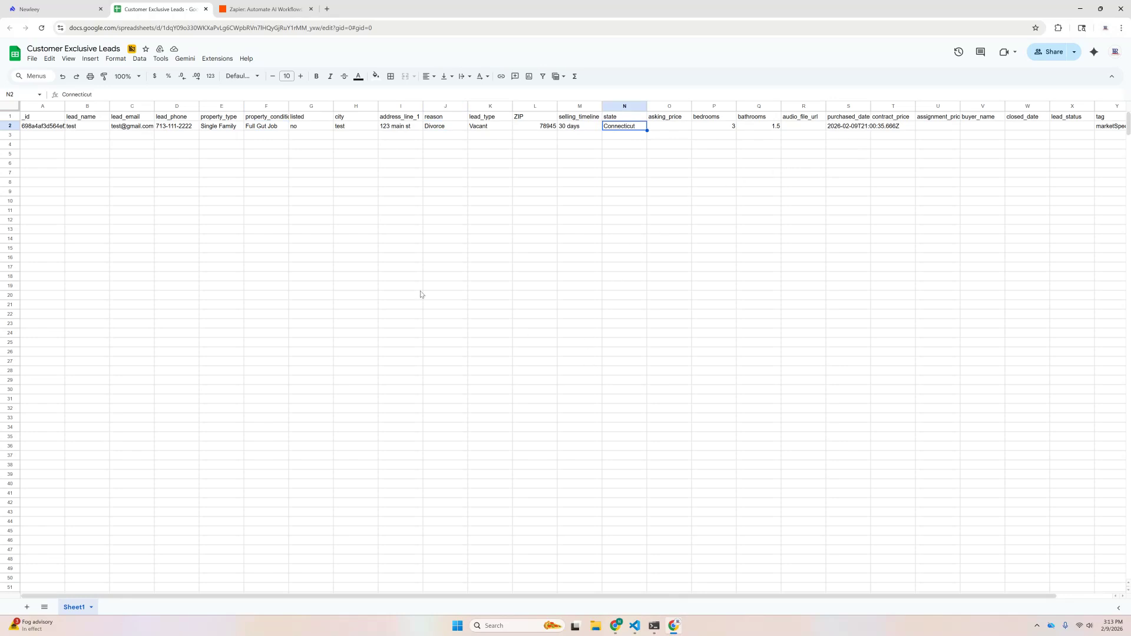
{"action": "left_click", "coordinate": [247, 11]}
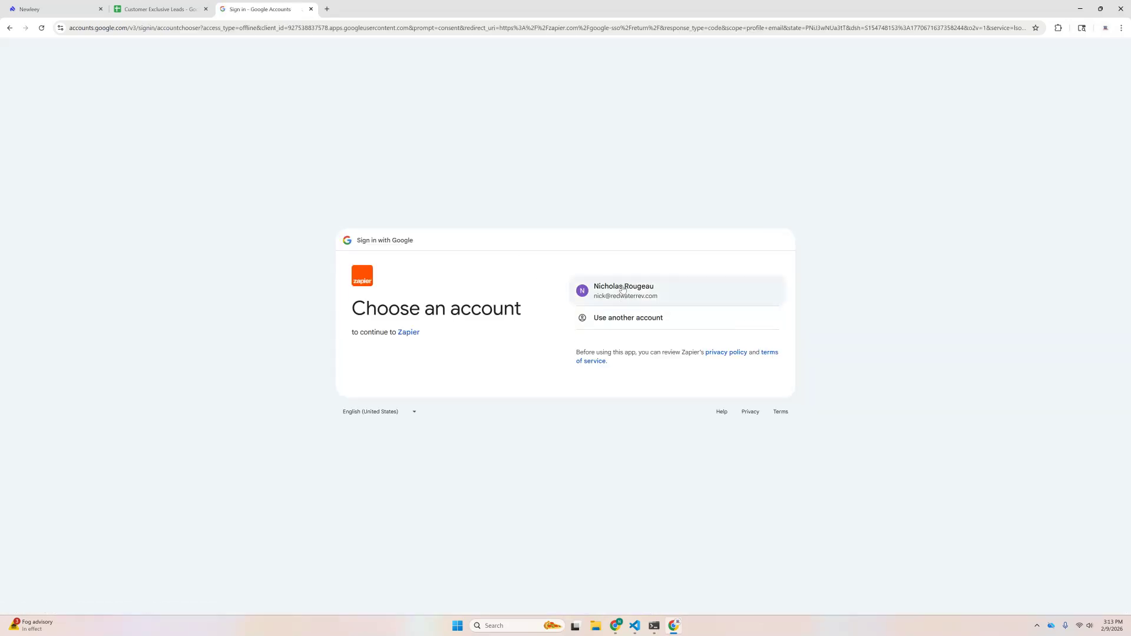
Step: Sign in to Zapier with Google and finish onboarding as Customer Support Ops with company size 1-10
{"action": "left_click", "coordinate": [623, 295]}
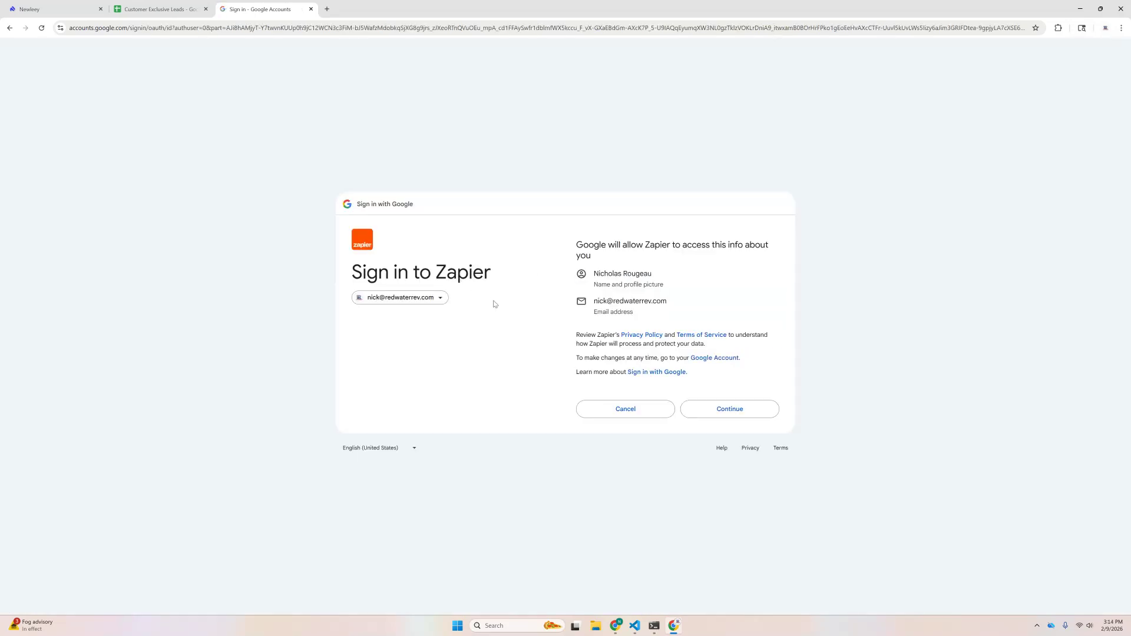
{"action": "left_click", "coordinate": [731, 411]}
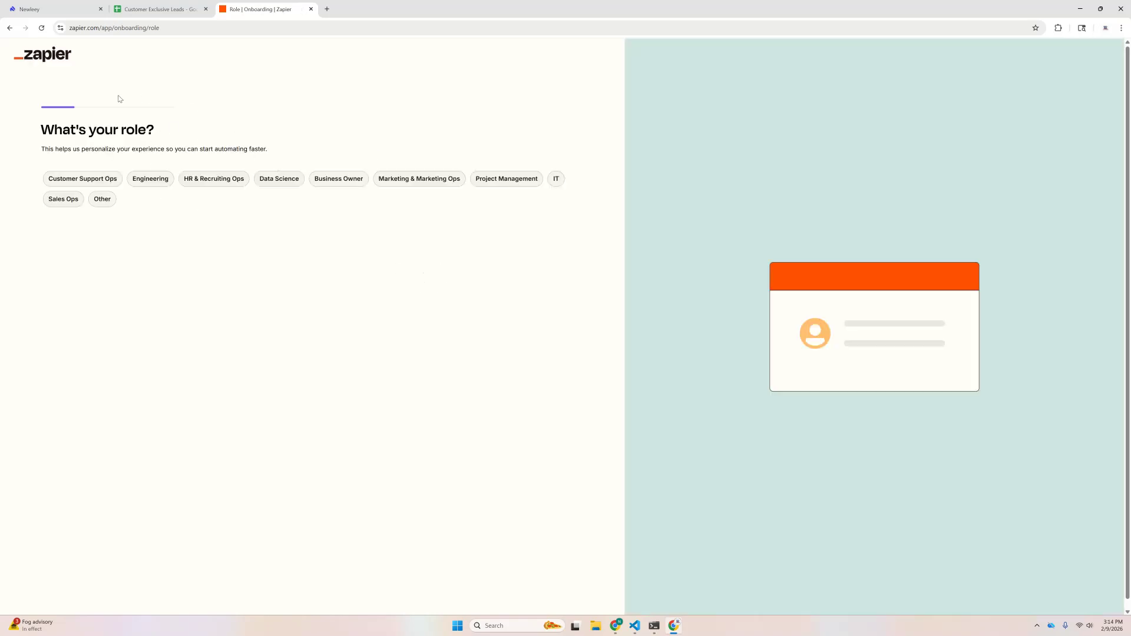
{"action": "left_click", "coordinate": [82, 179]}
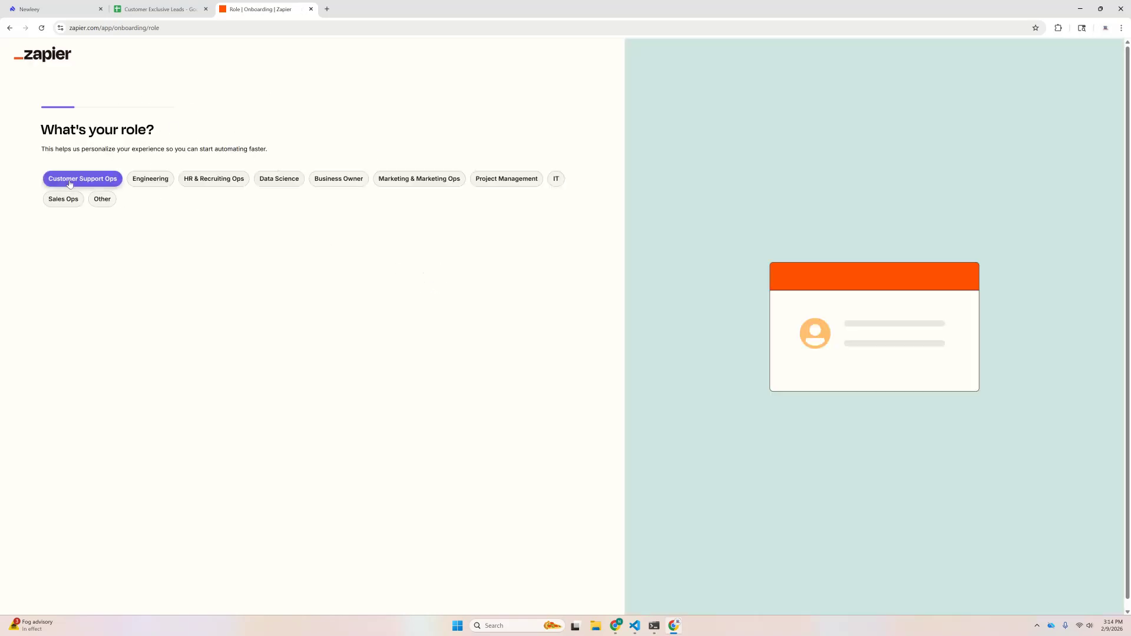
{"action": "left_click", "coordinate": [54, 178]}
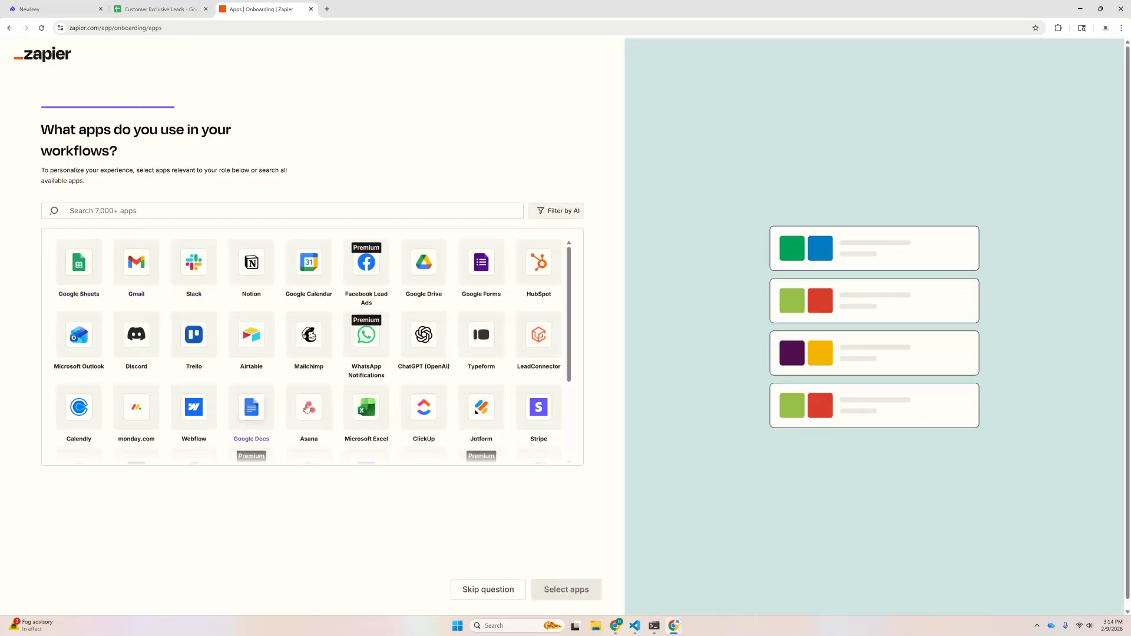
{"action": "left_click", "coordinate": [482, 590]}
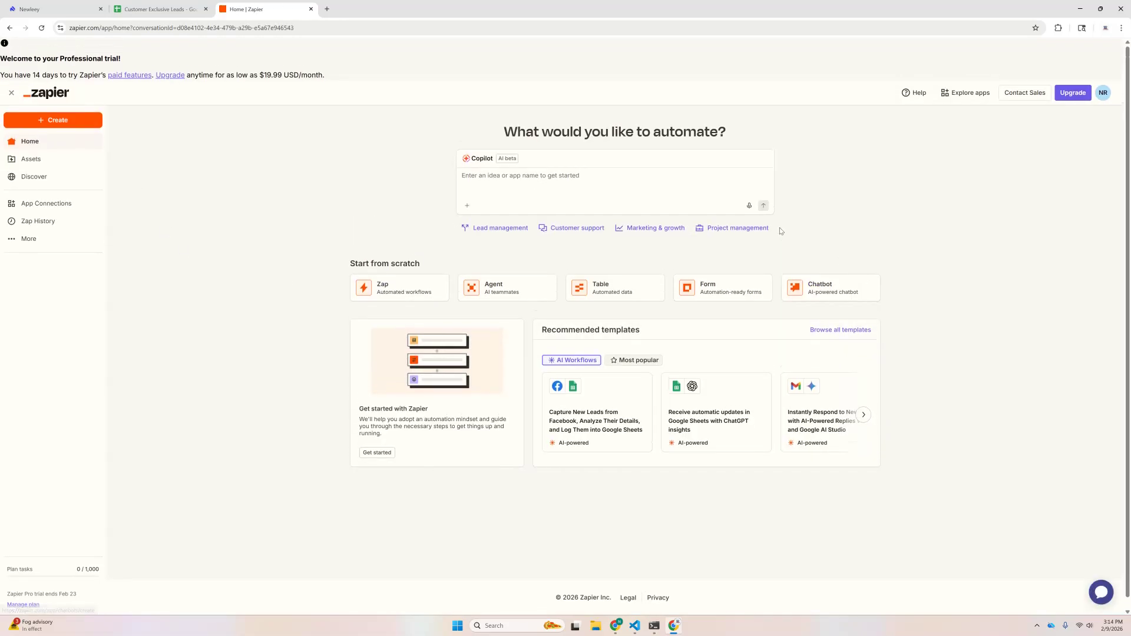
Step: Create a new Zap and choose Google Sheets as its trigger app
{"action": "left_click", "coordinate": [65, 122]}
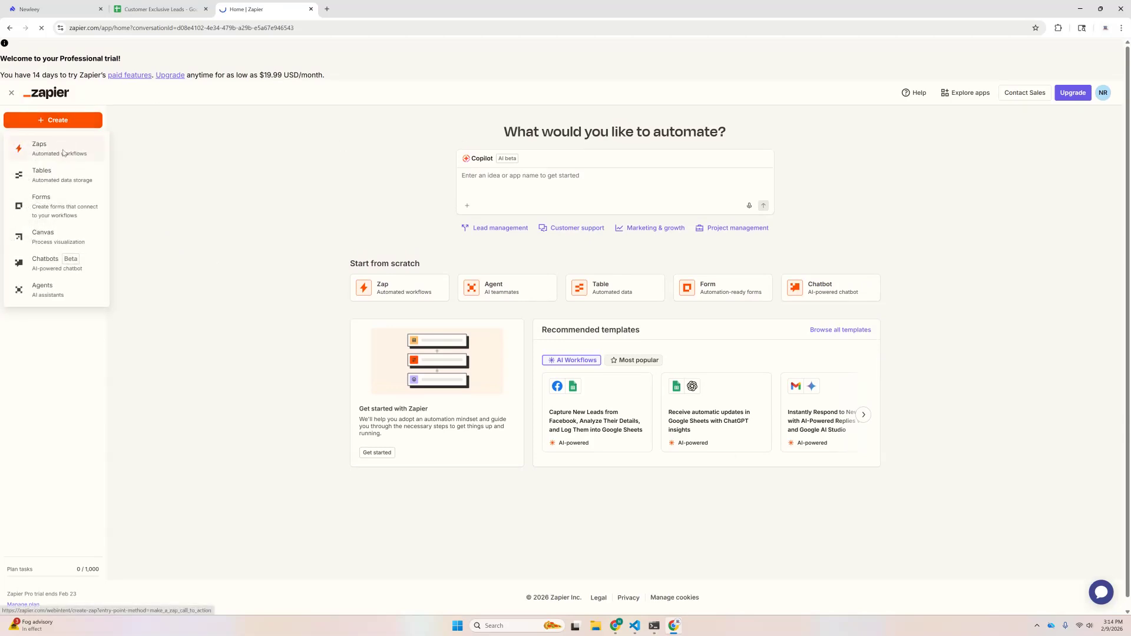
{"action": "left_click", "coordinate": [64, 150]}
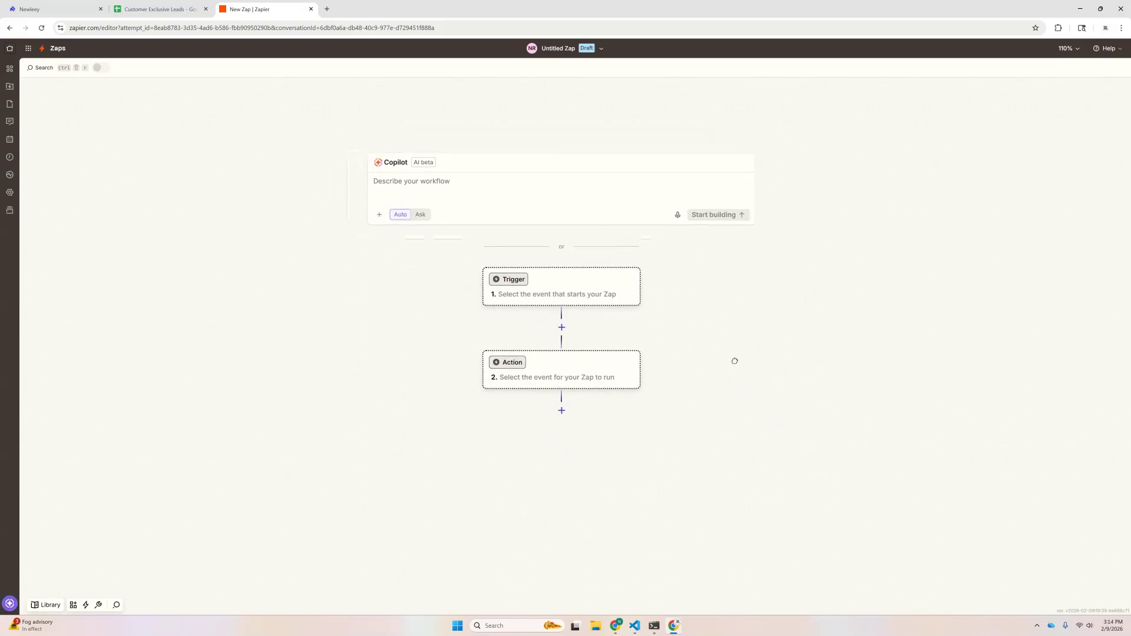
{"action": "left_click", "coordinate": [563, 295]}
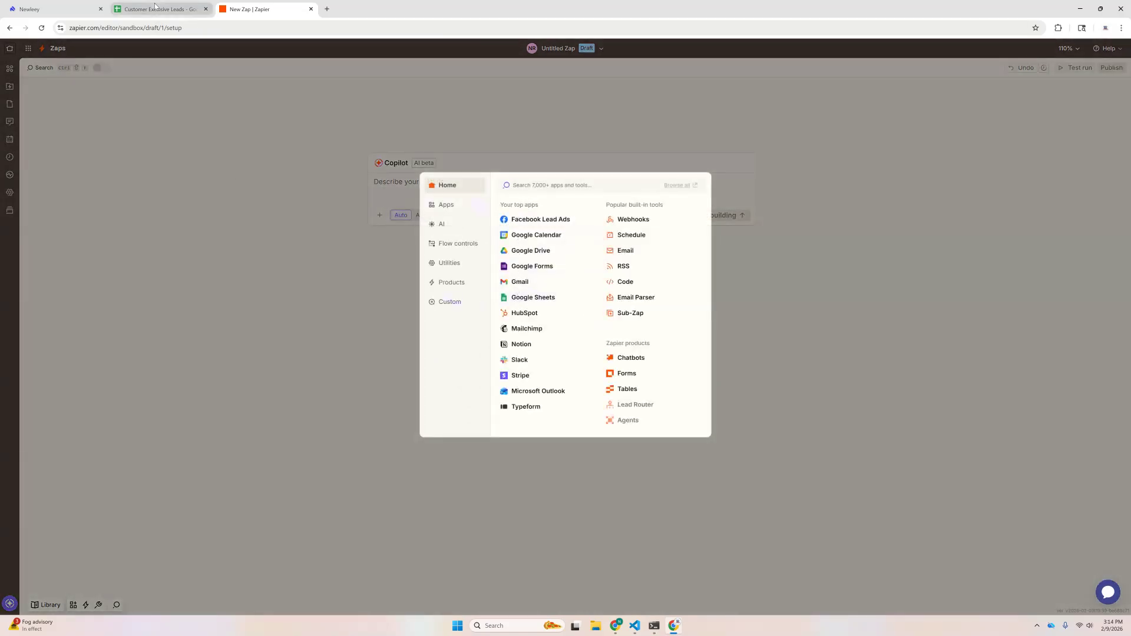
{"action": "left_click", "coordinate": [530, 298]}
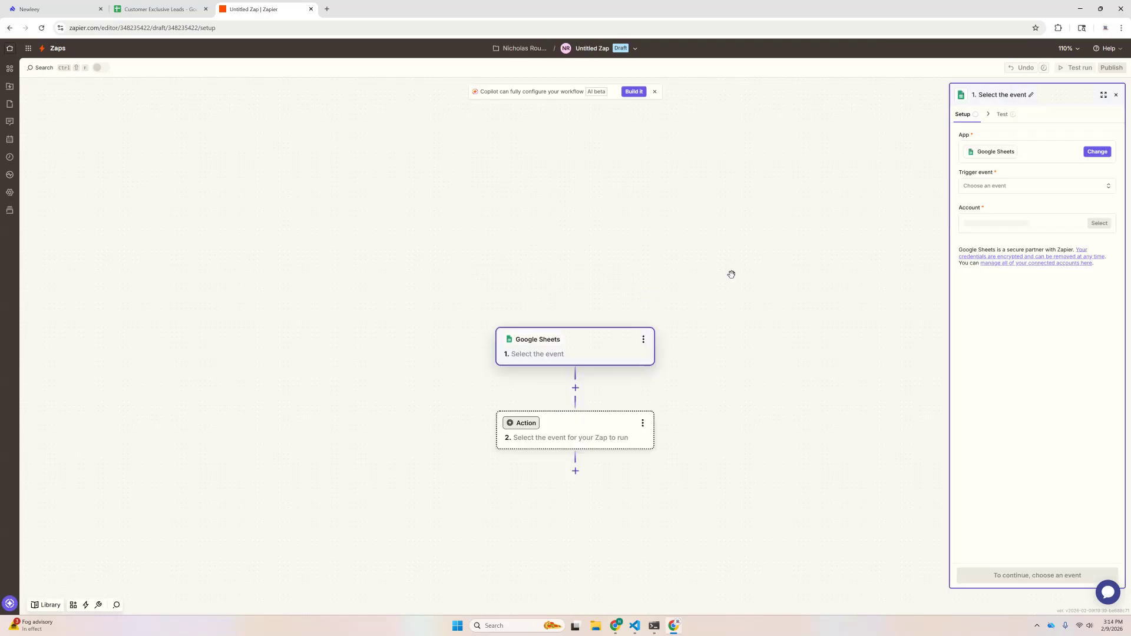
Step: Set the Google Sheets trigger event to New or Updated Spreadsheet Row
{"action": "left_click", "coordinate": [1024, 184]}
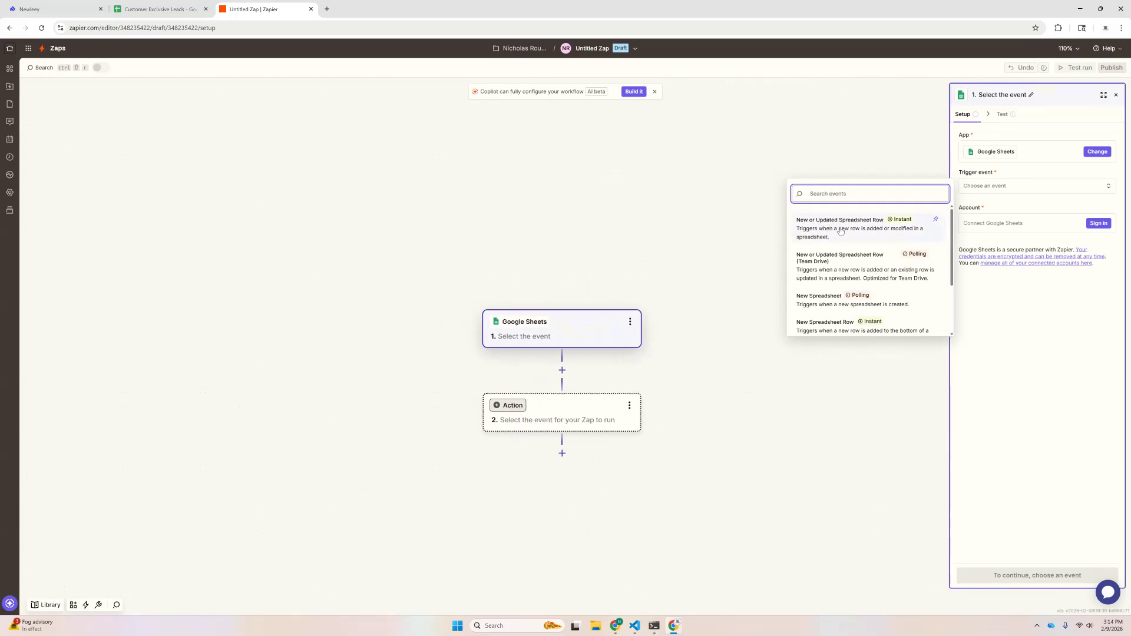
{"action": "left_click", "coordinate": [840, 231]}
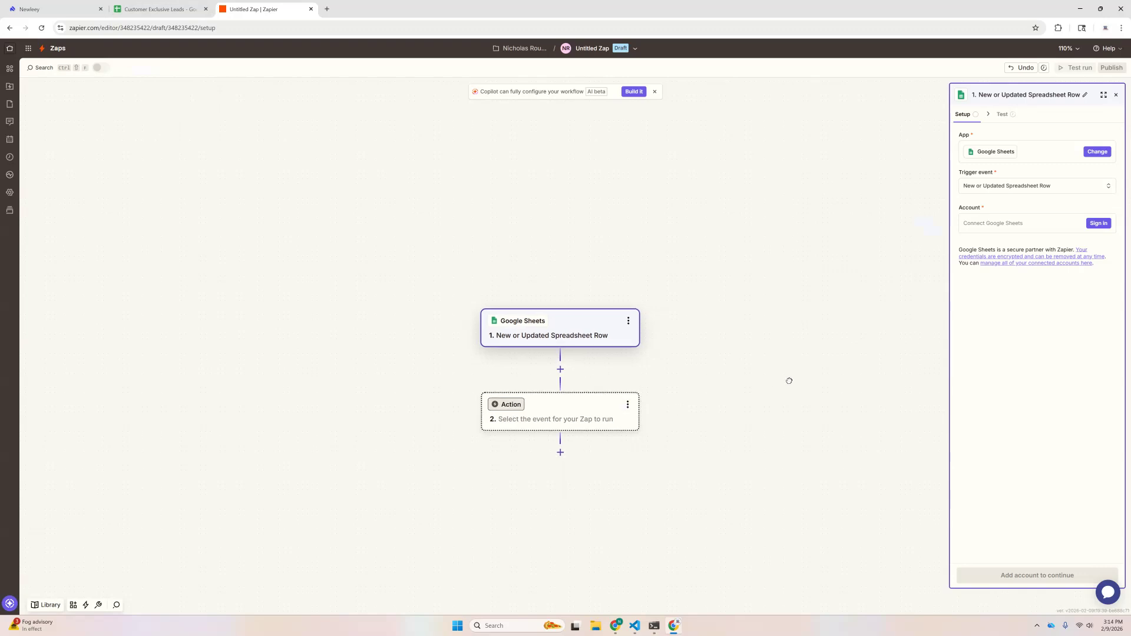
{"action": "left_click_drag", "start_coordinate": [798, 384], "coordinate": [771, 369]}
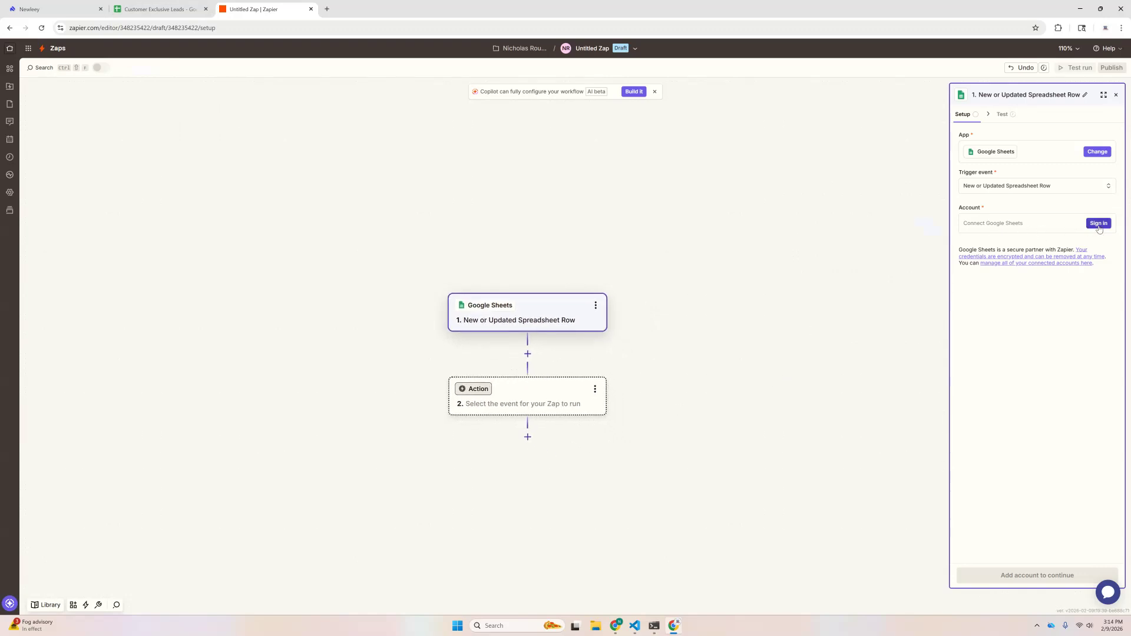
Step: Connect the Google account to the trigger, granting all requested Sheets permissions
{"action": "left_click", "coordinate": [994, 227]}
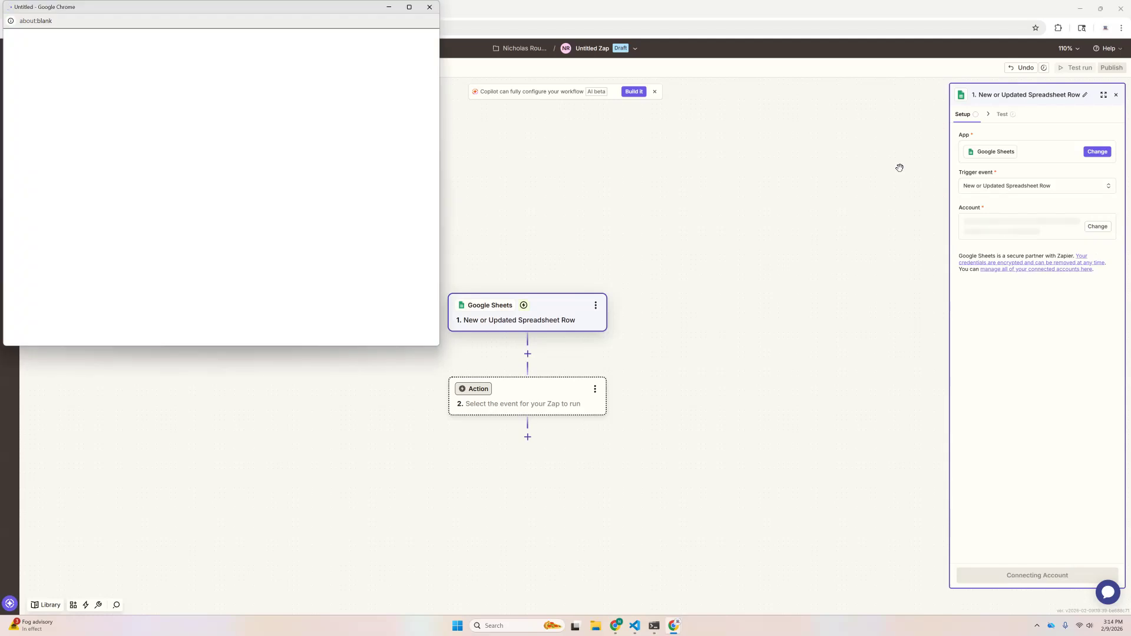
{"action": "left_click_drag", "start_coordinate": [268, 10], "coordinate": [607, 132]}
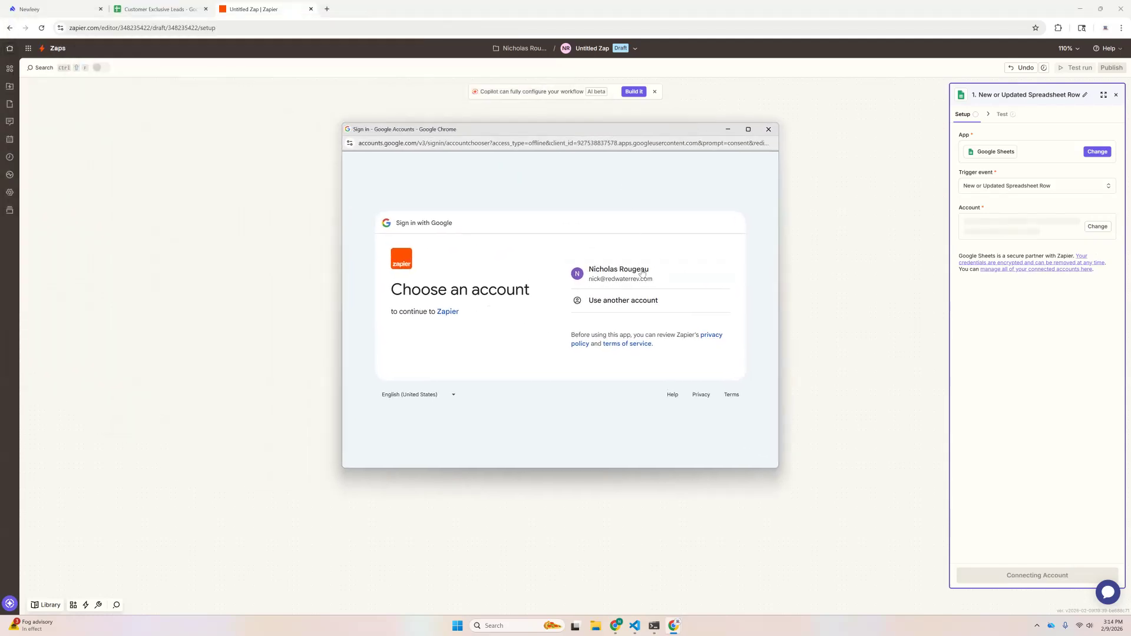
{"action": "left_click", "coordinate": [634, 276]}
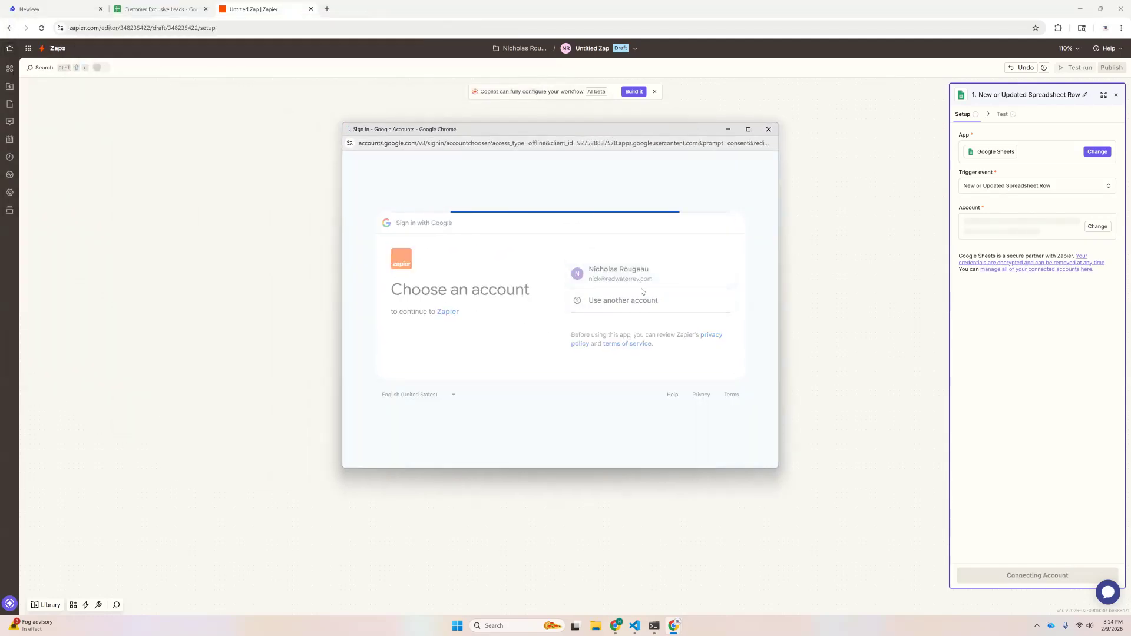
{"action": "left_click", "coordinate": [590, 254]}
{"action": "scroll", "coordinate": [648, 354], "scroll_direction": "down", "scroll_amount": 2}
{"action": "left_click", "coordinate": [690, 396]}
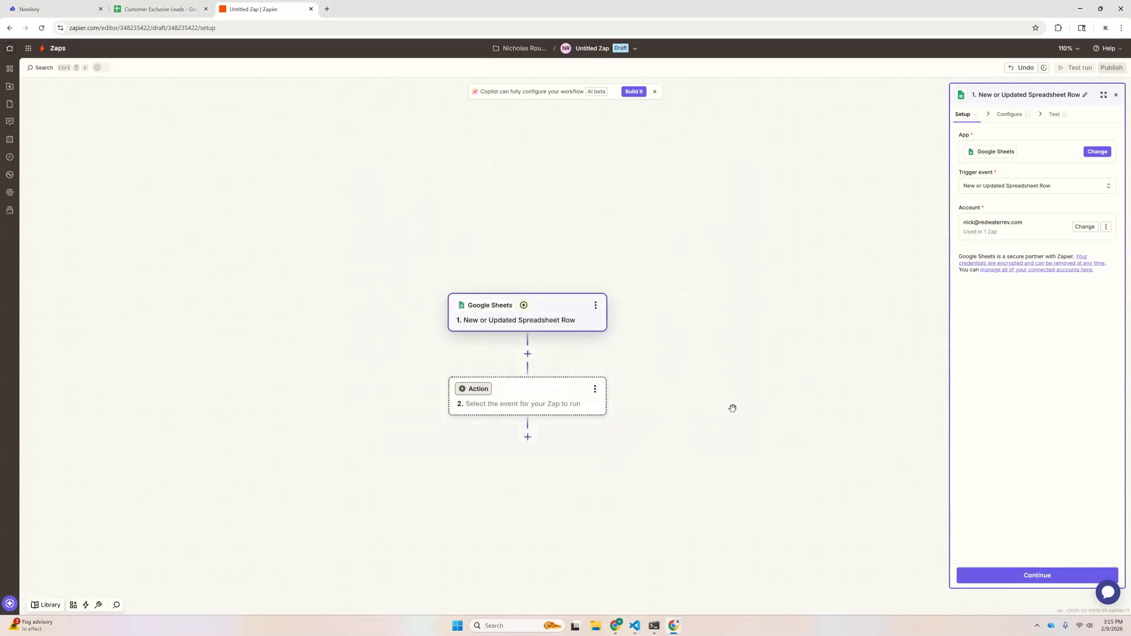
Step: Configure the trigger: spreadsheet Customer Exclusive Leads, worksheet Sheet1, trigger column _id
{"action": "left_click", "coordinate": [1013, 575]}
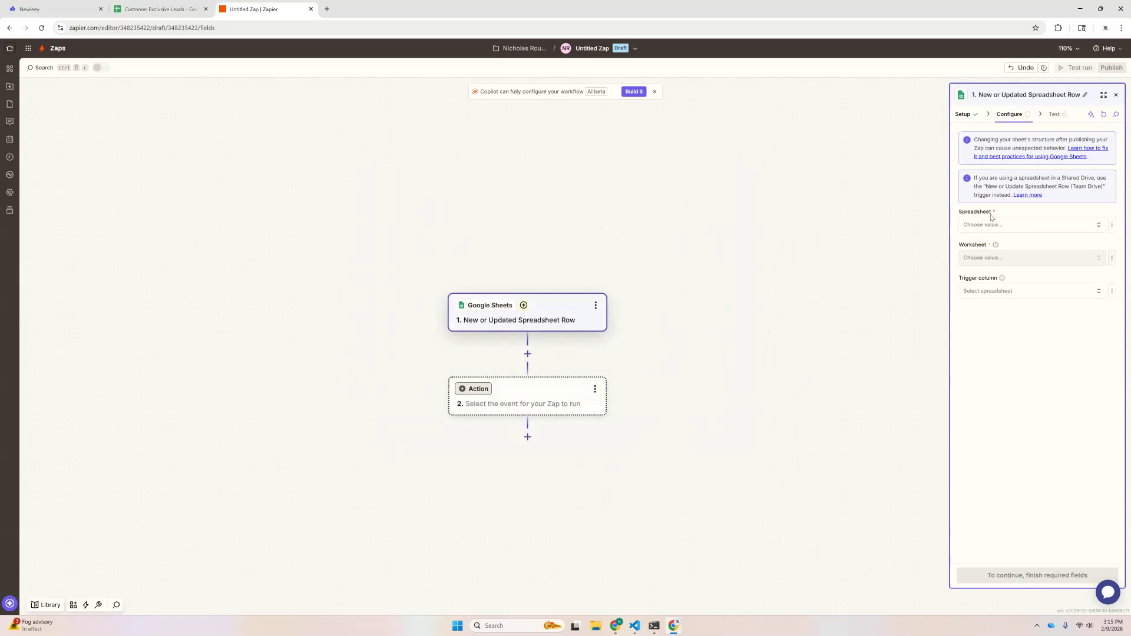
{"action": "left_click", "coordinate": [984, 226]}
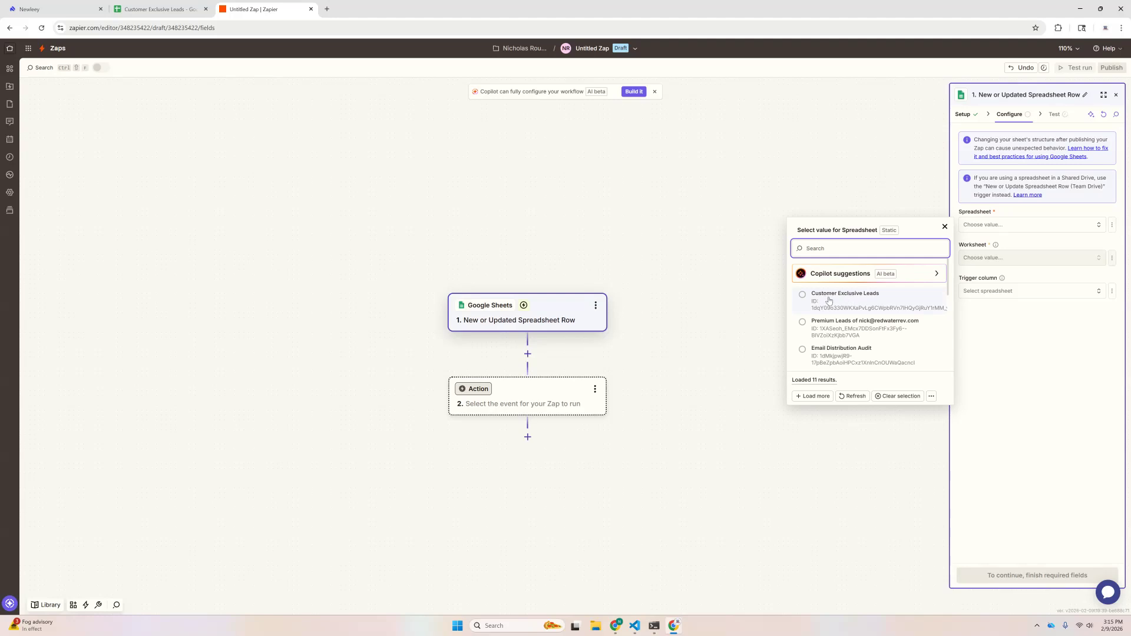
{"action": "left_click", "coordinate": [829, 293]}
{"action": "left_click", "coordinate": [984, 258]}
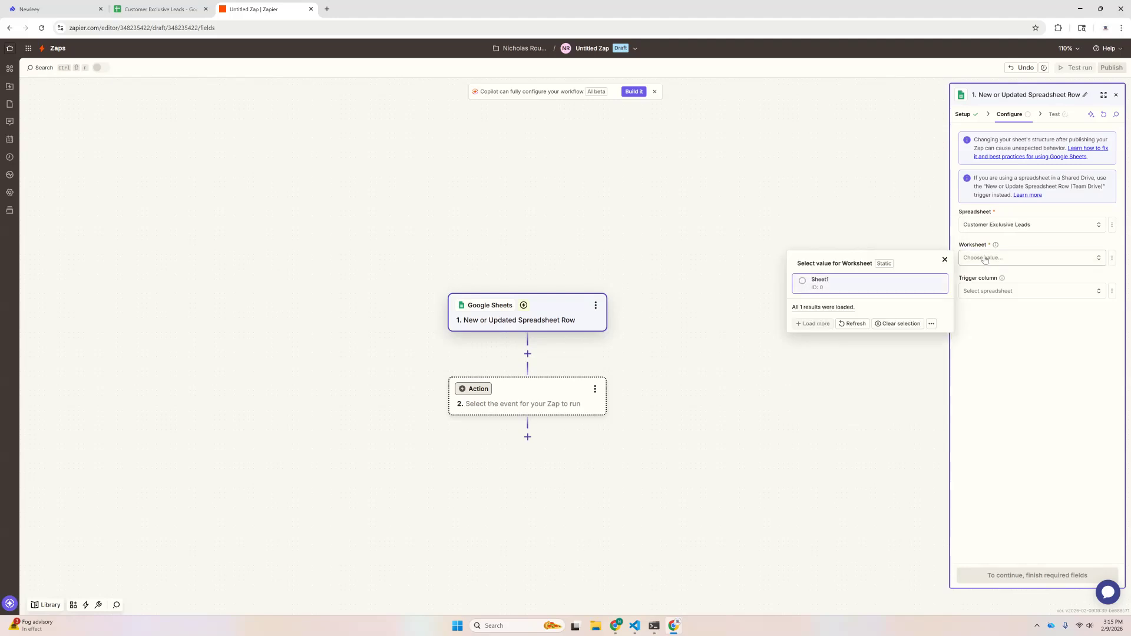
{"action": "left_click", "coordinate": [802, 284]}
{"action": "left_click", "coordinate": [982, 292]}
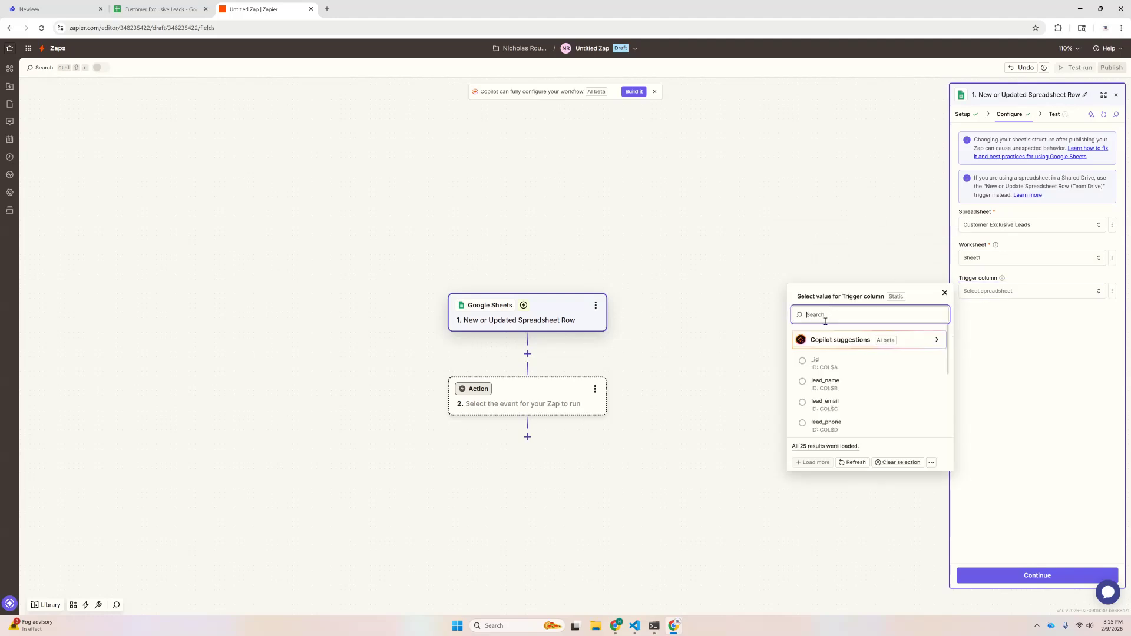
{"action": "left_click", "coordinate": [805, 364]}
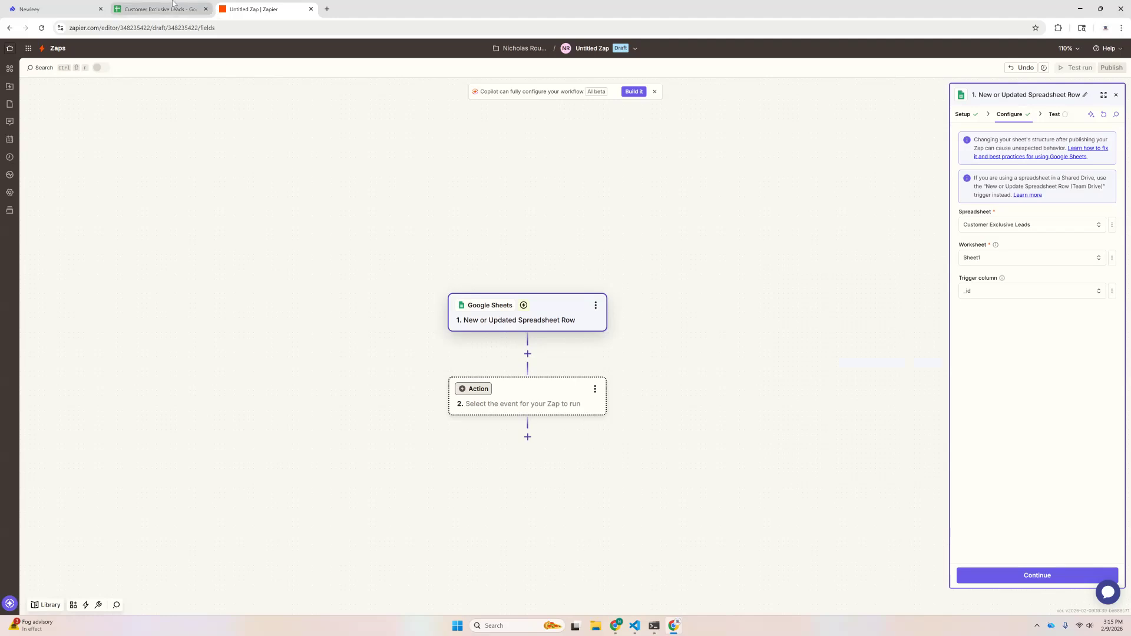
Step: In the spreadsheet, check the _id value in A2 and widen column A
{"action": "left_click", "coordinate": [135, 9]}
{"action": "left_click", "coordinate": [40, 127]}
{"action": "left_click_drag", "start_coordinate": [65, 106], "coordinate": [273, 106]}
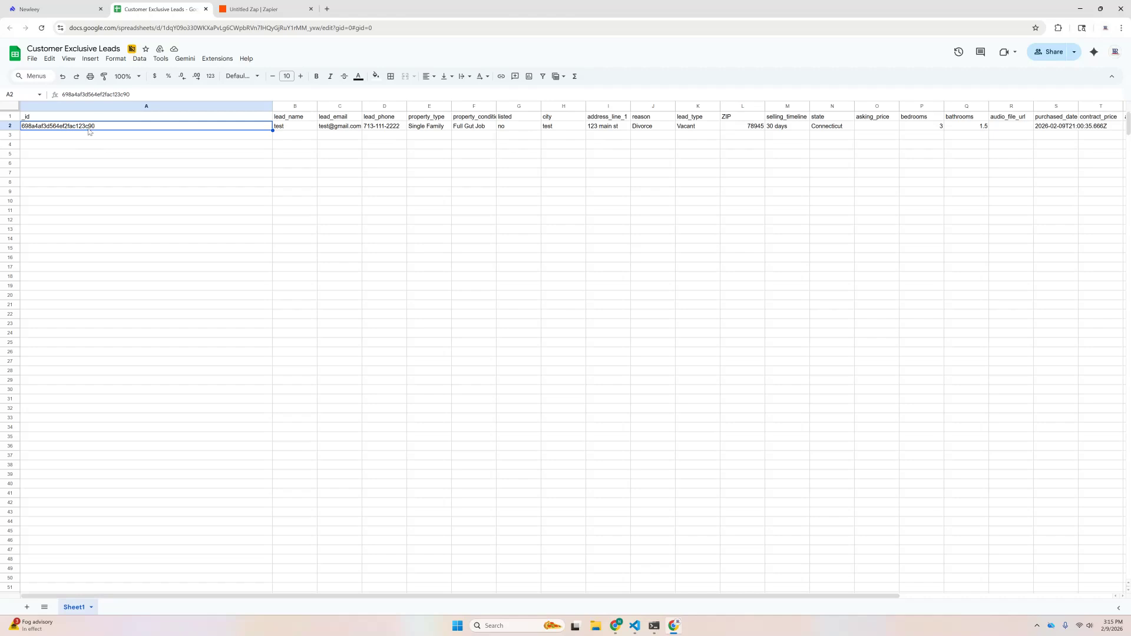
Step: Return to the Untitled Zap editor in Zapier
{"action": "left_click", "coordinate": [289, 7]}
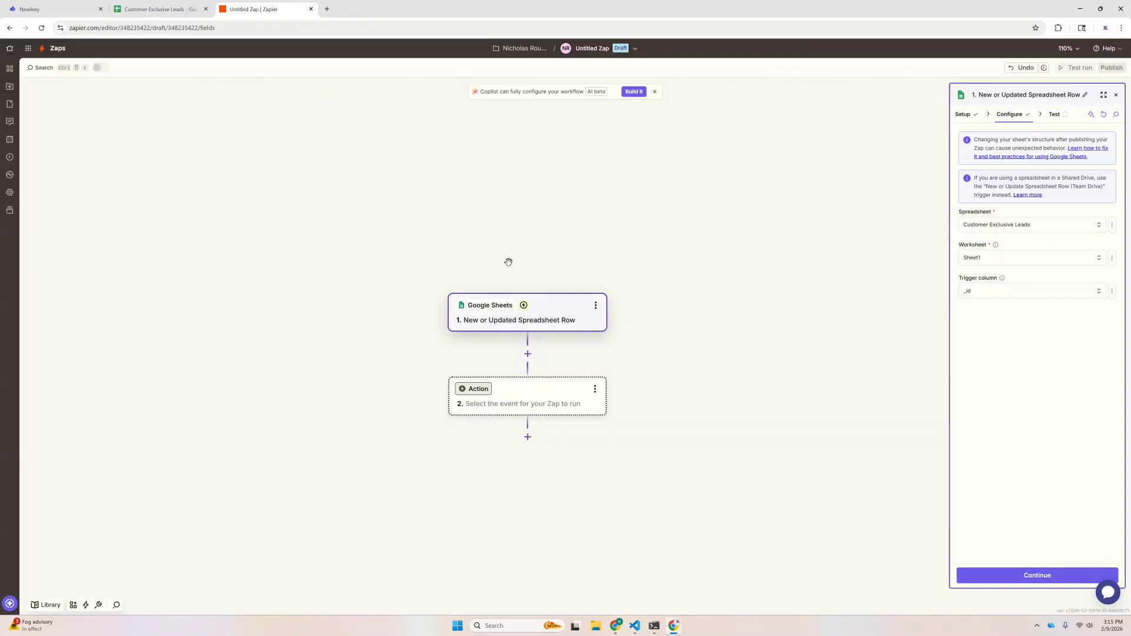
Step: Run the trigger test and open the returned Spreadsheet Row A record
{"action": "left_click", "coordinate": [1035, 577]}
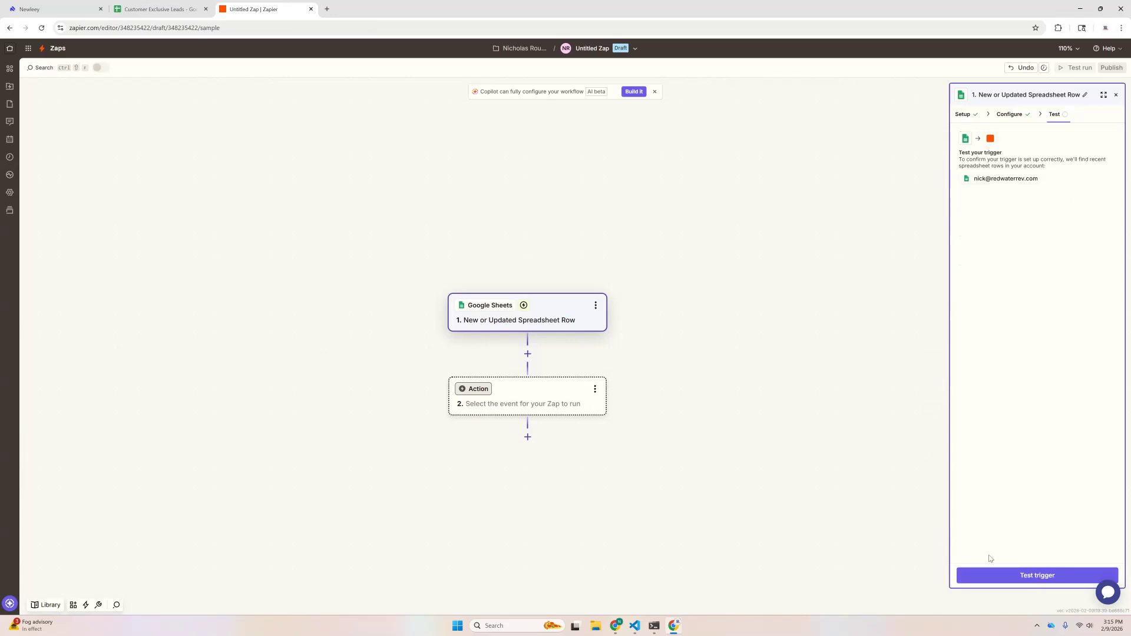
{"action": "left_click", "coordinate": [999, 575]}
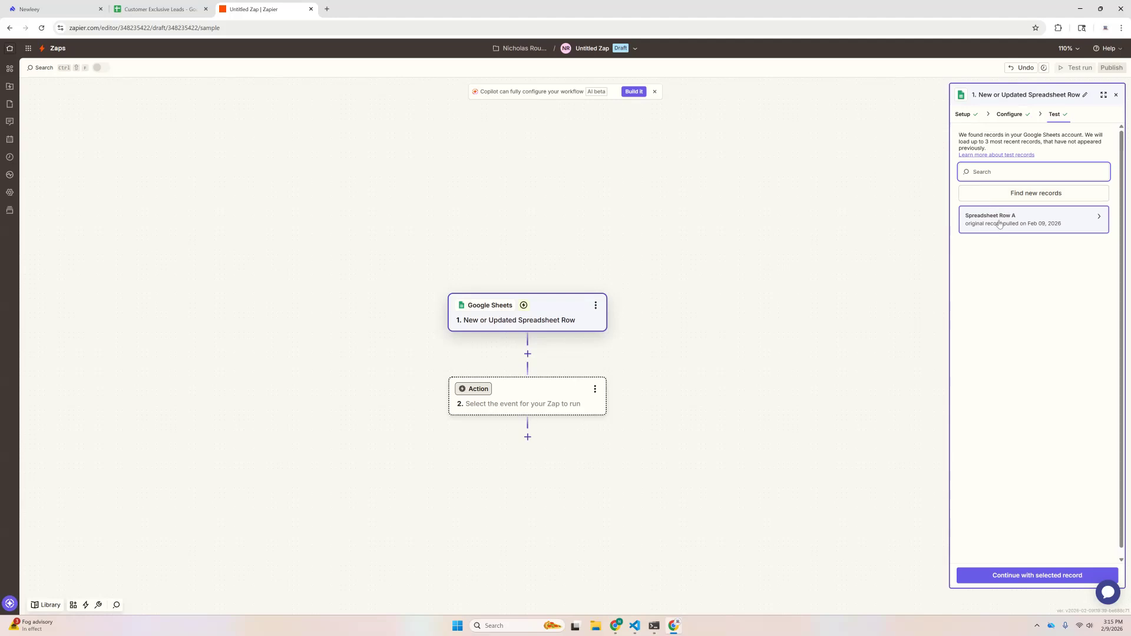
{"action": "left_click", "coordinate": [1007, 230]}
Step: Inspect the record's _id, Content Hash and lead_email values
{"action": "left_click_drag", "start_coordinate": [810, 156], "coordinate": [909, 161]}
{"action": "left_click", "coordinate": [909, 162]}
{"action": "left_click_drag", "start_coordinate": [837, 174], "coordinate": [946, 176]}
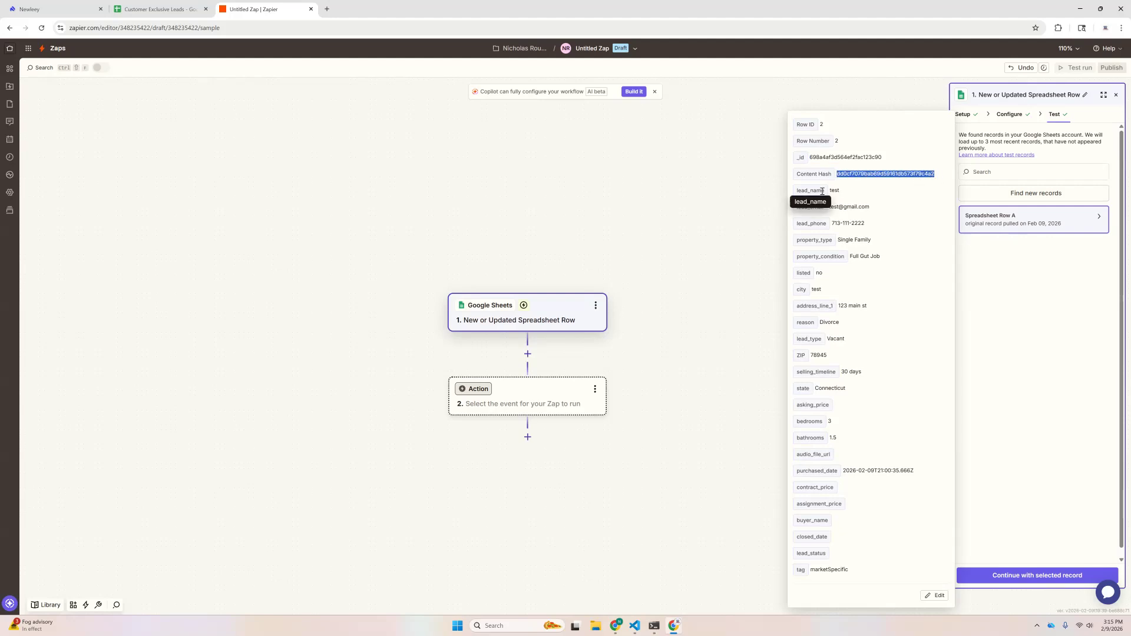
{"action": "left_click", "coordinate": [831, 189]}
{"action": "left_click_drag", "start_coordinate": [829, 207], "coordinate": [922, 212]}
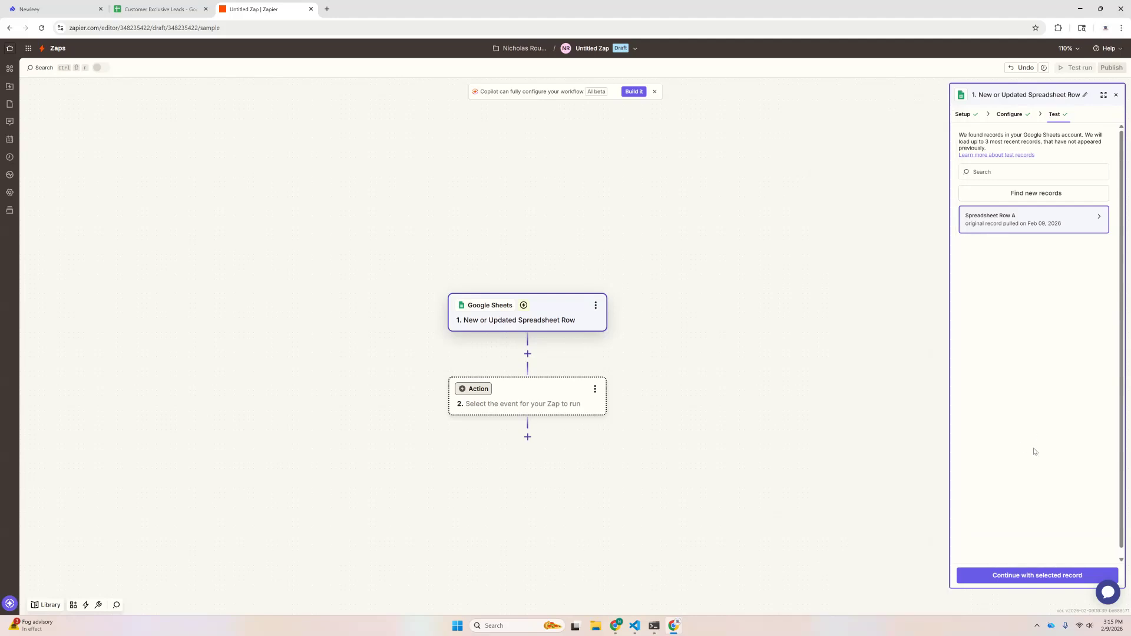
Step: Add a LeadConnector action as step 2 with the Add/Update Contact event
{"action": "left_click", "coordinate": [1039, 576]}
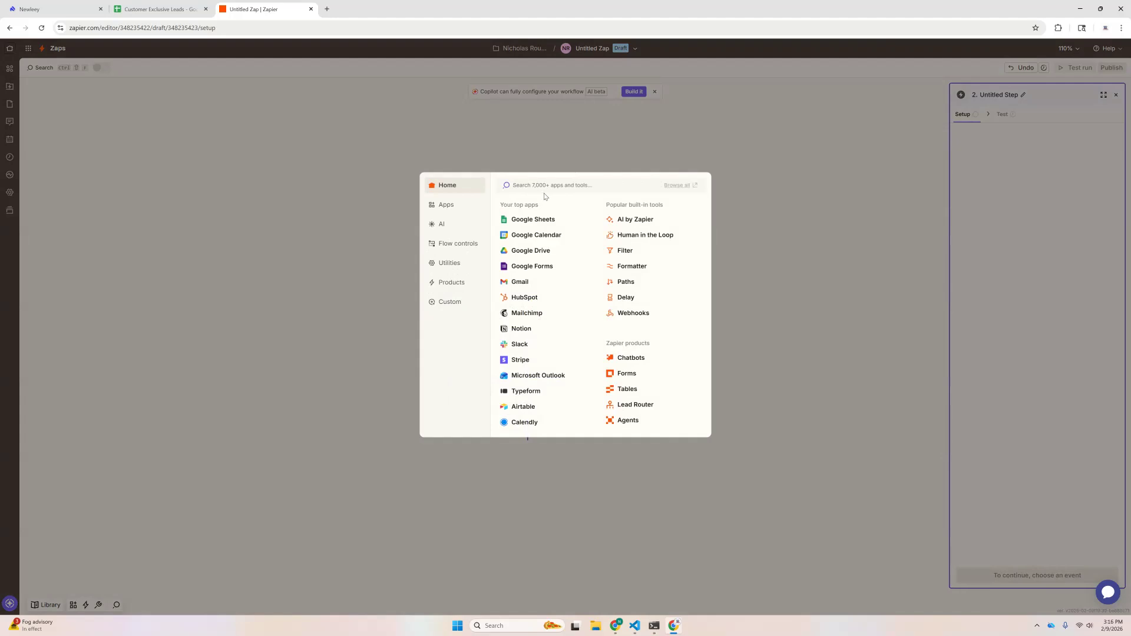
{"action": "type", "text": "LEAD"}
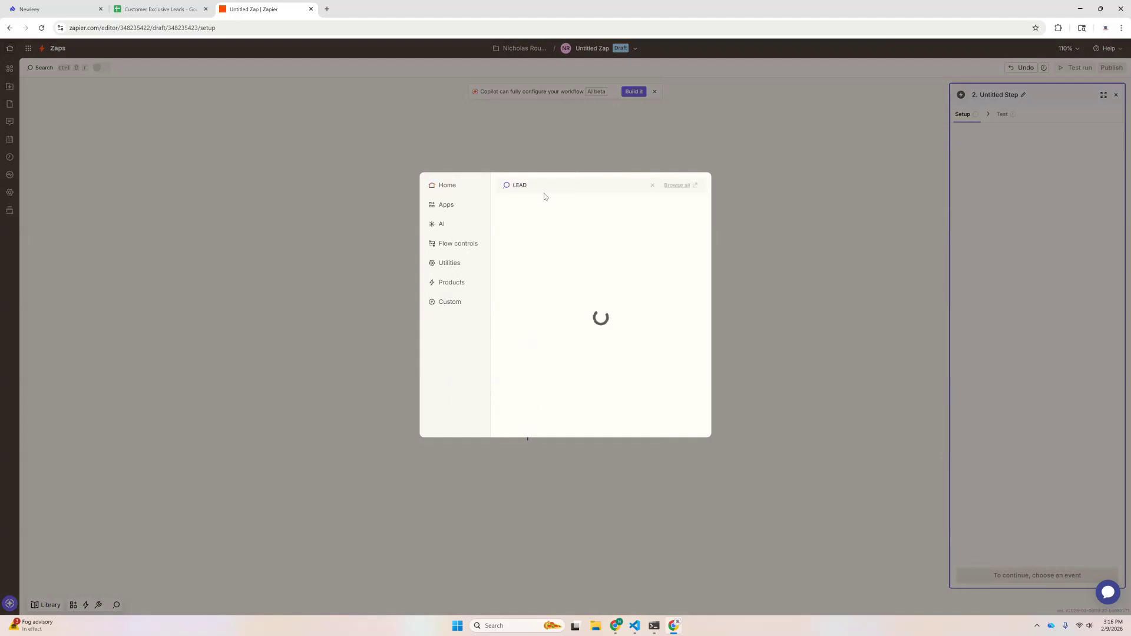
{"action": "key", "text": "Caps_Lock"}
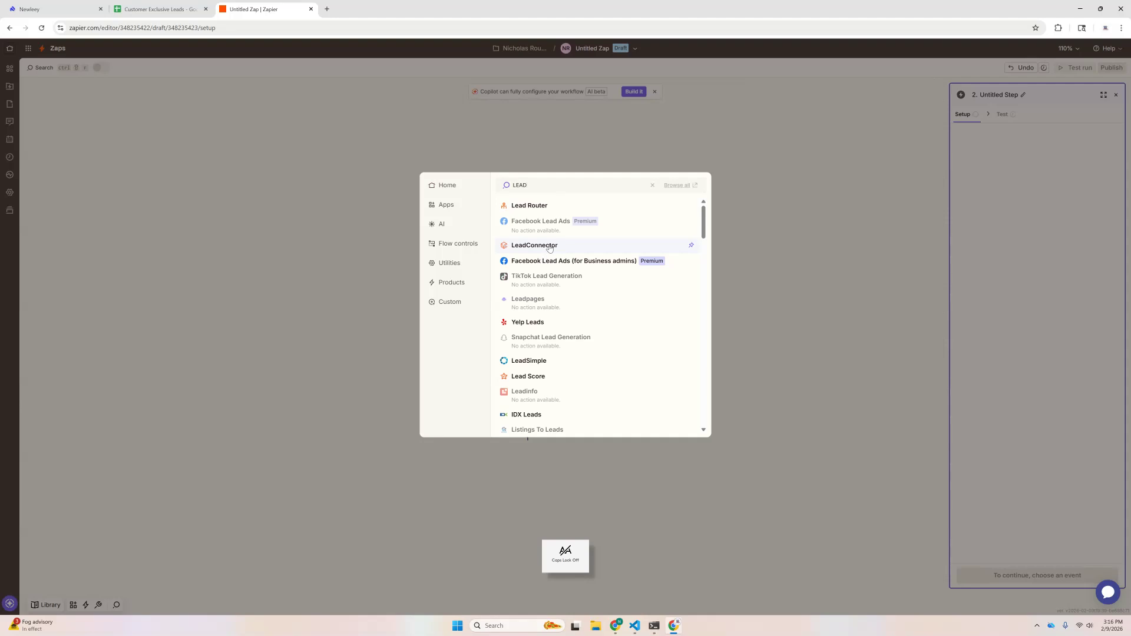
{"action": "left_click", "coordinate": [549, 246]}
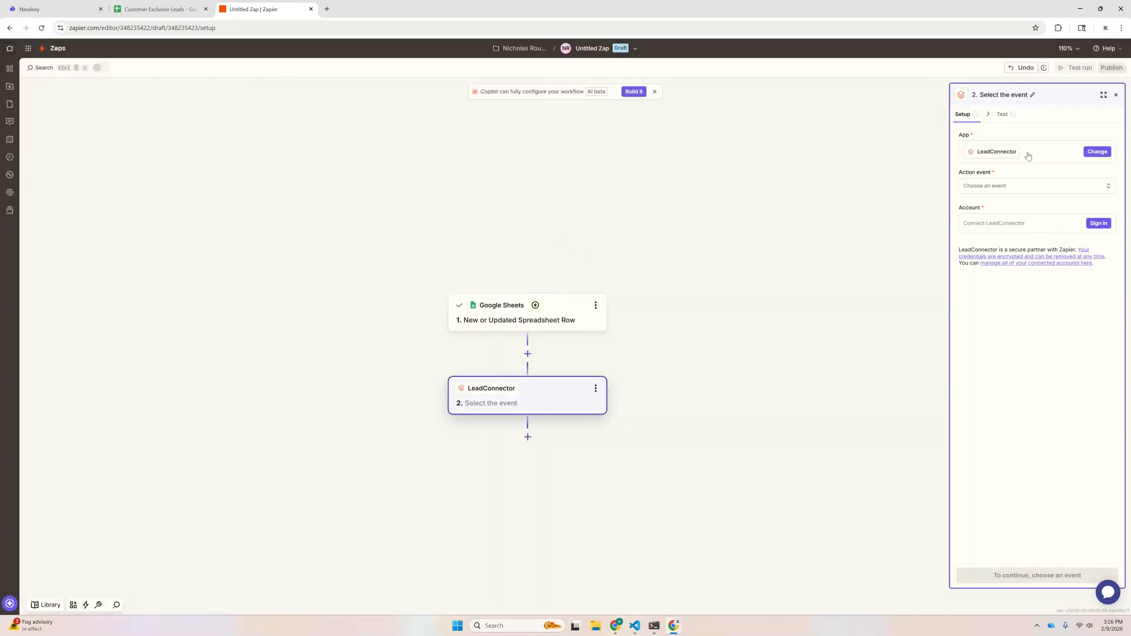
{"action": "left_click", "coordinate": [996, 186]}
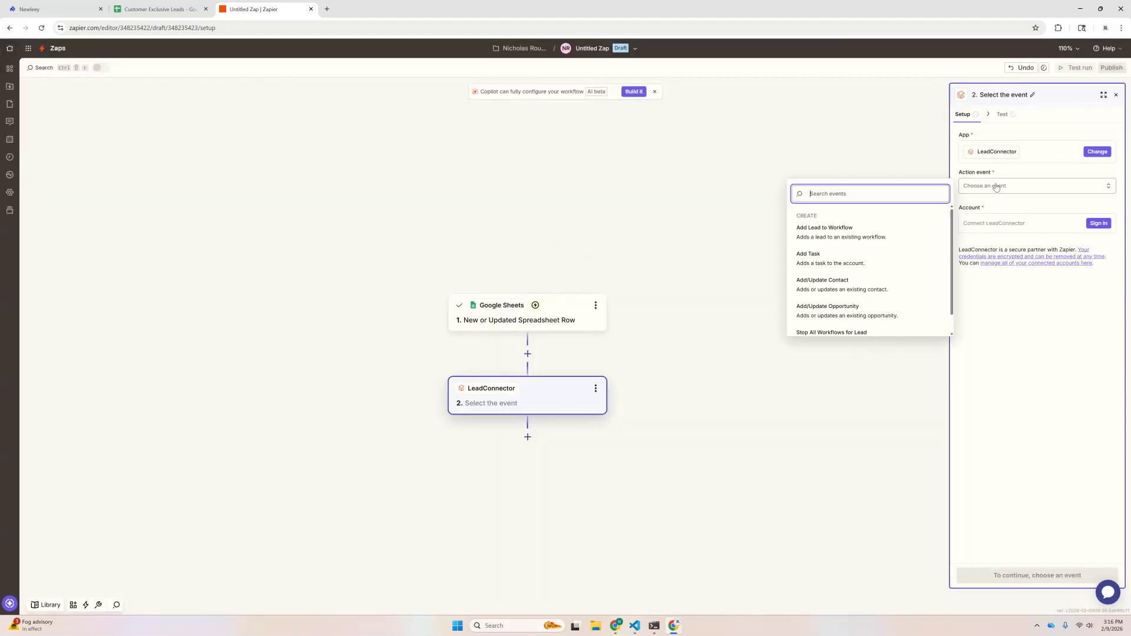
{"action": "left_click", "coordinate": [822, 285]}
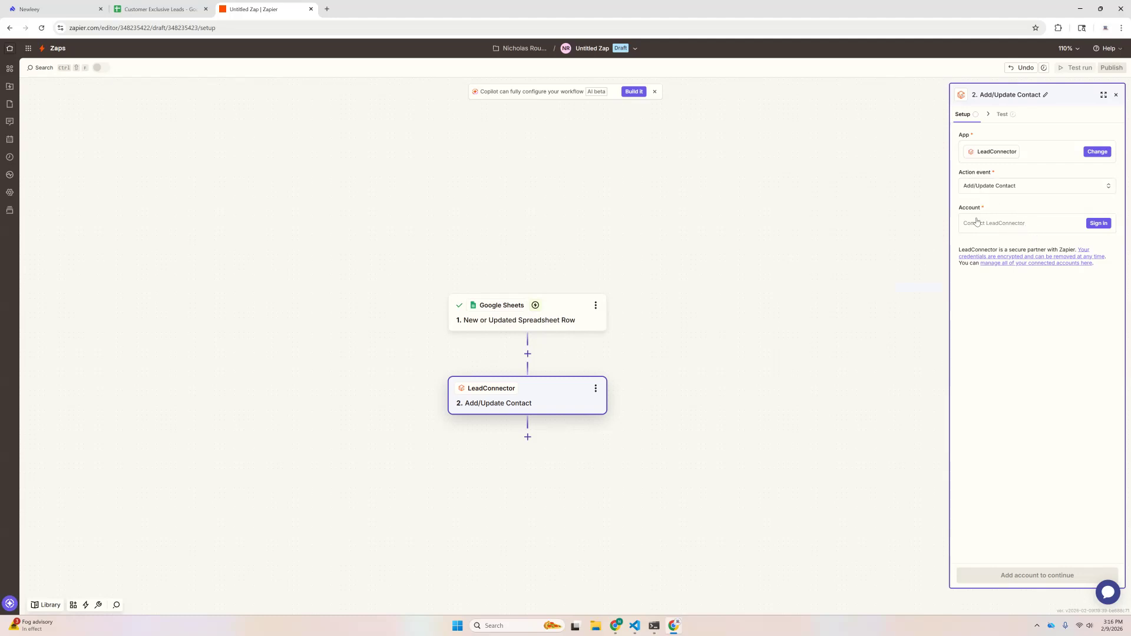
Step: Sign into the LeadConnector CRM with the account email and password, and request a phone security code
{"action": "left_click", "coordinate": [1099, 223]}
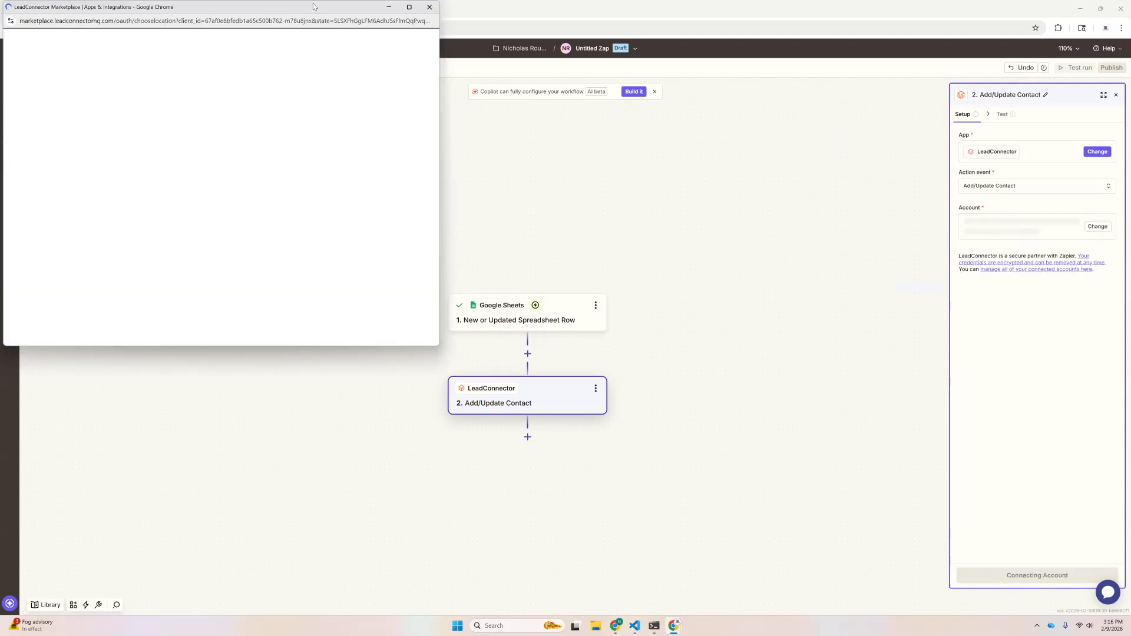
{"action": "left_click_drag", "start_coordinate": [304, 12], "coordinate": [620, 158]}
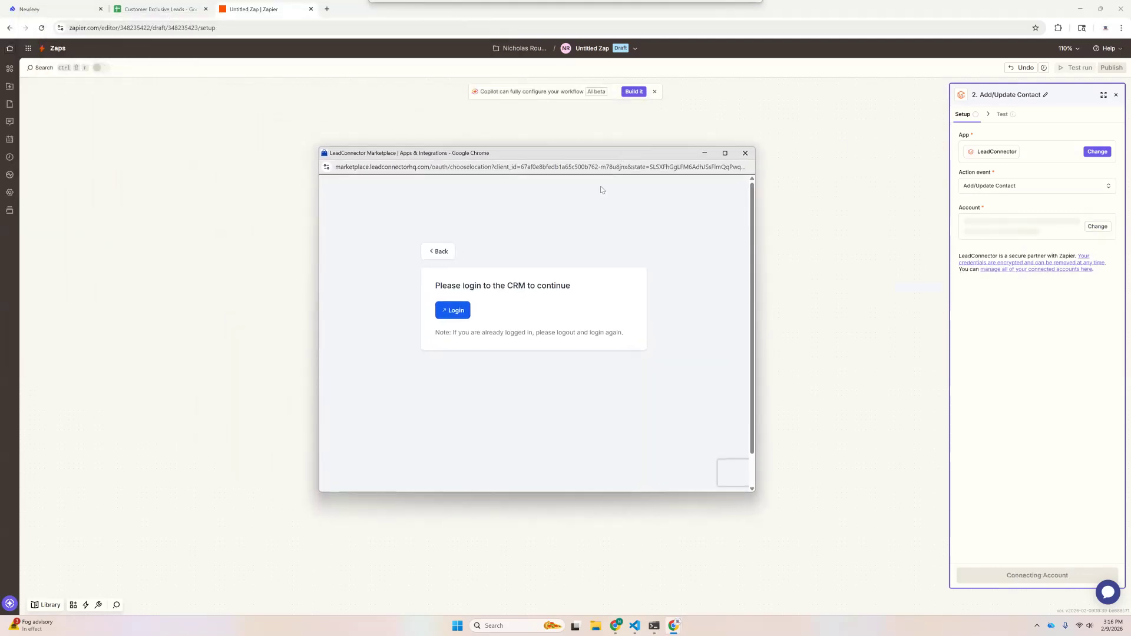
{"action": "left_click", "coordinate": [453, 310]}
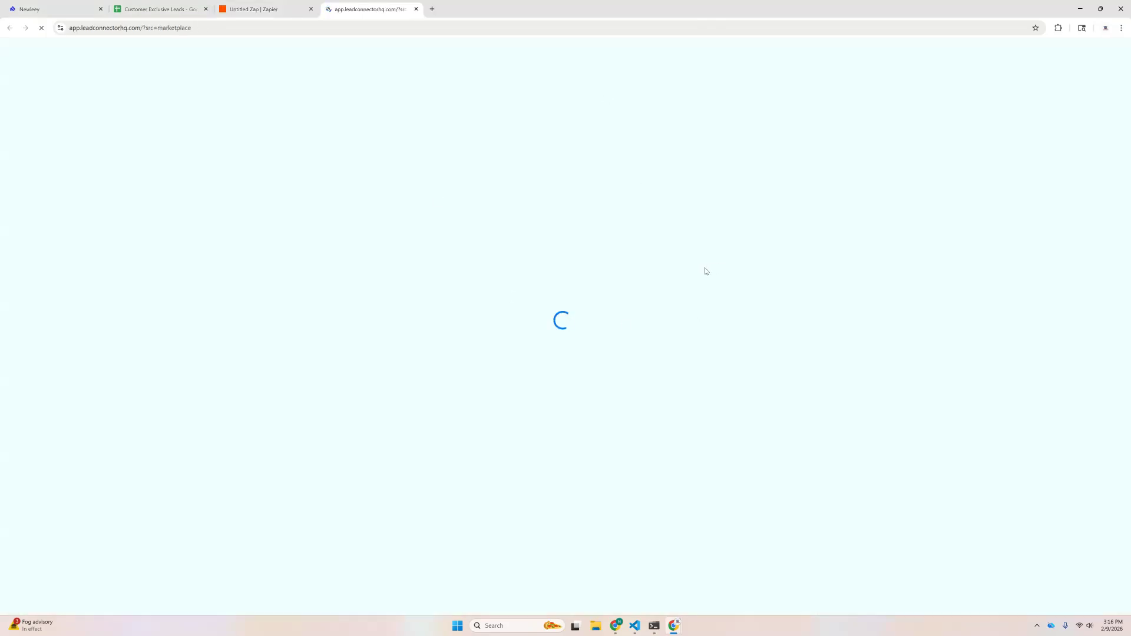
{"action": "left_click", "coordinate": [500, 179]}
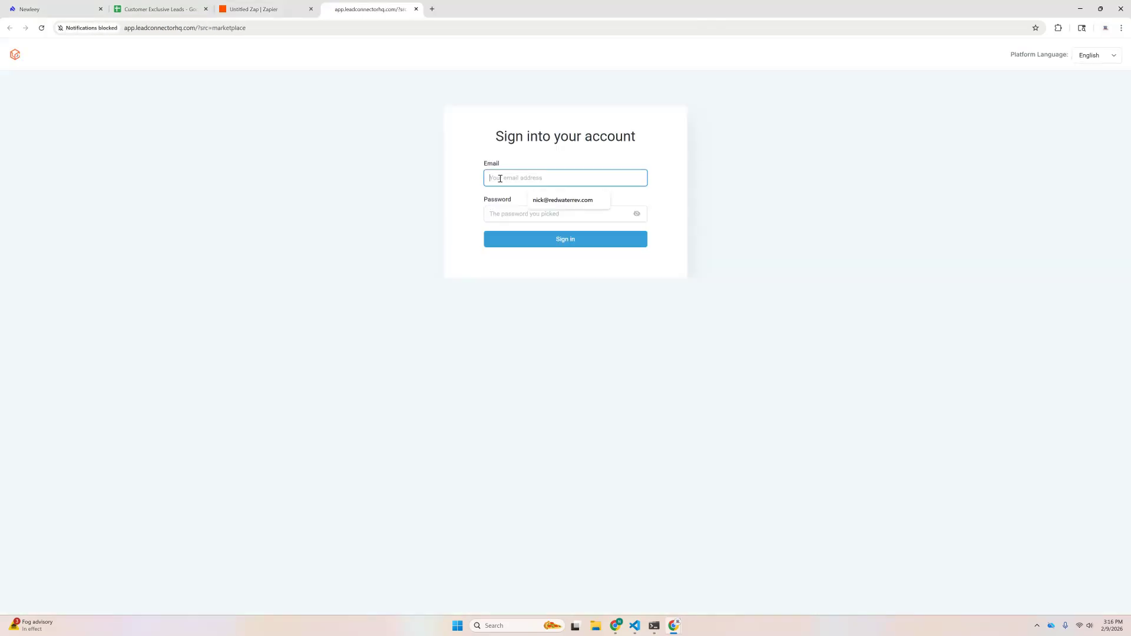
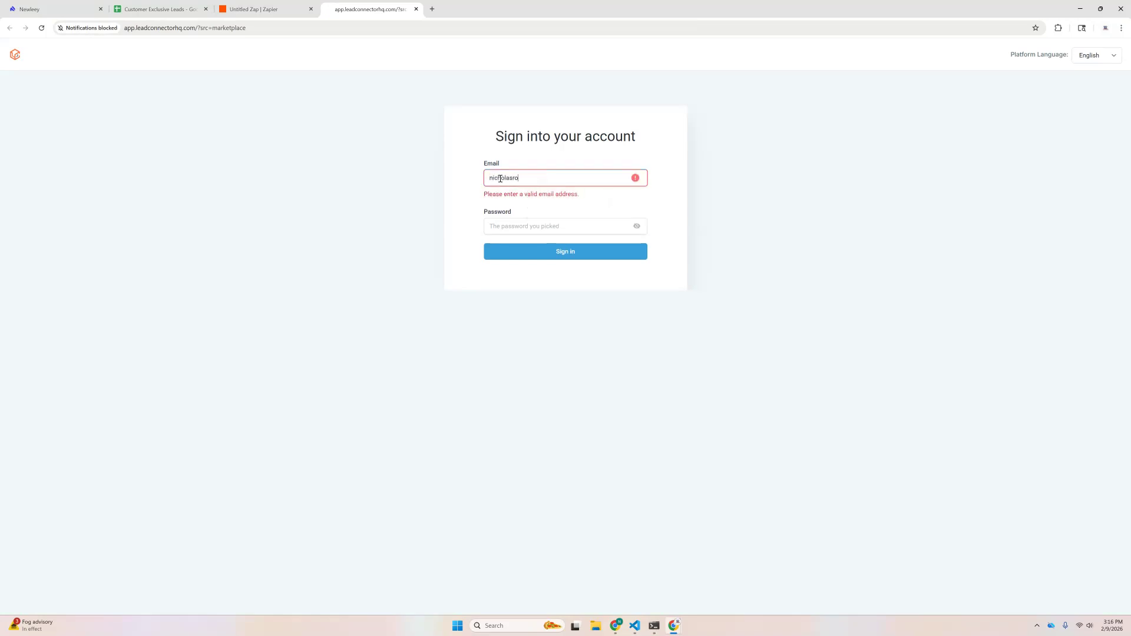
{"action": "key", "text": "Tab"}
{"action": "type", "text": "•"}
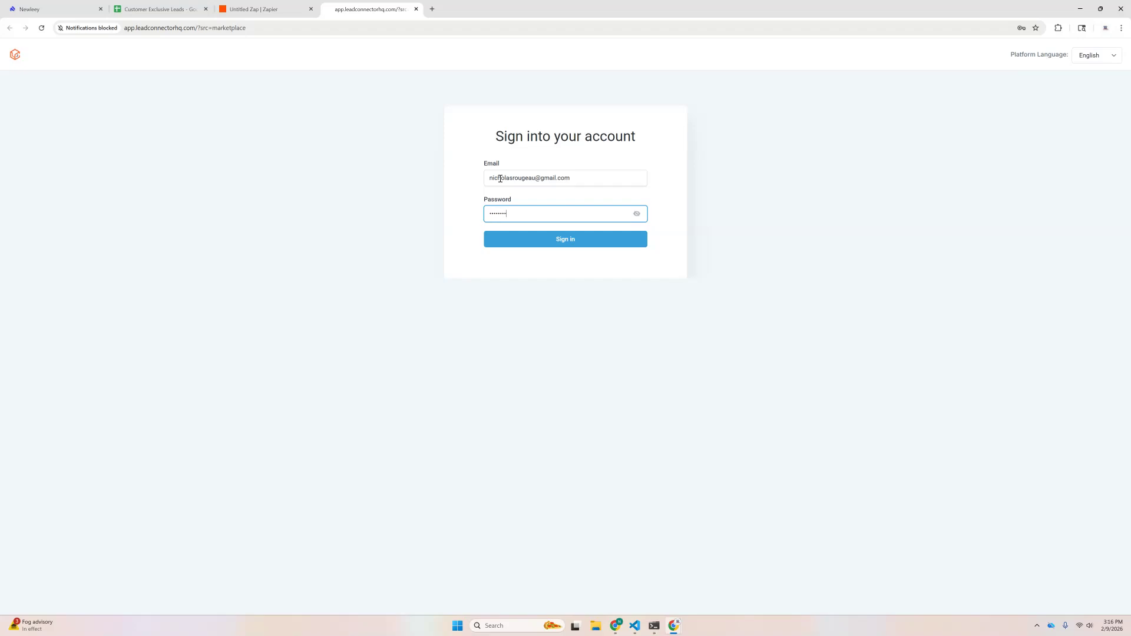
{"action": "key", "text": "Return"}
{"action": "left_click", "coordinate": [535, 179]}
{"action": "left_click", "coordinate": [554, 204]}
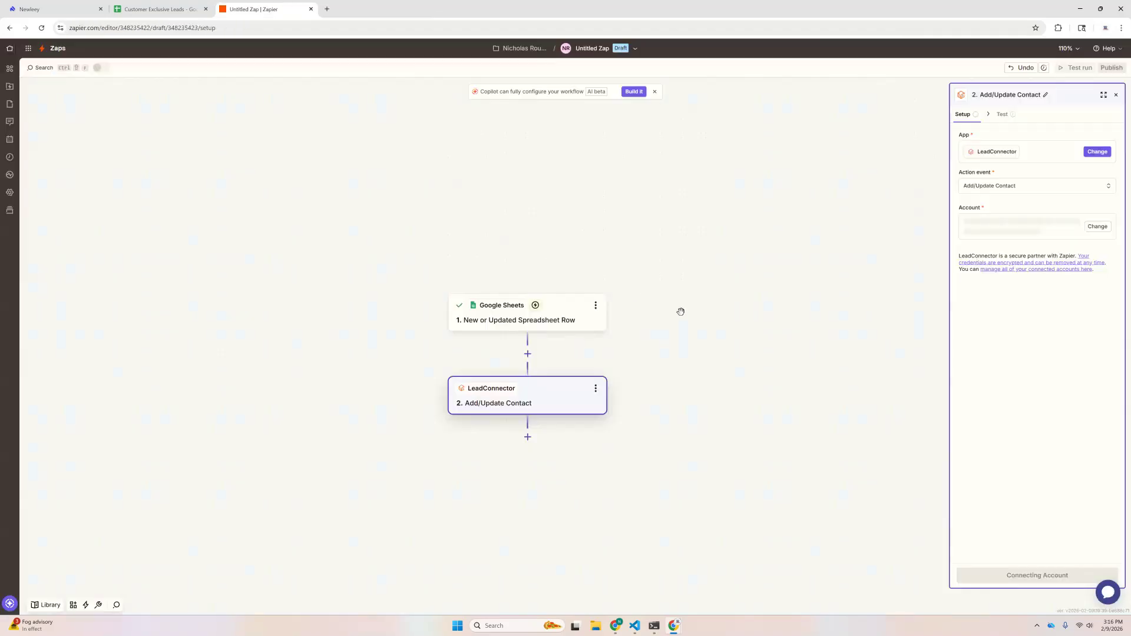
Step: Approve Zapier's requested permissions and connect the Texas Construction Company sub-account
{"action": "mouse_move", "coordinate": [674, 625]}
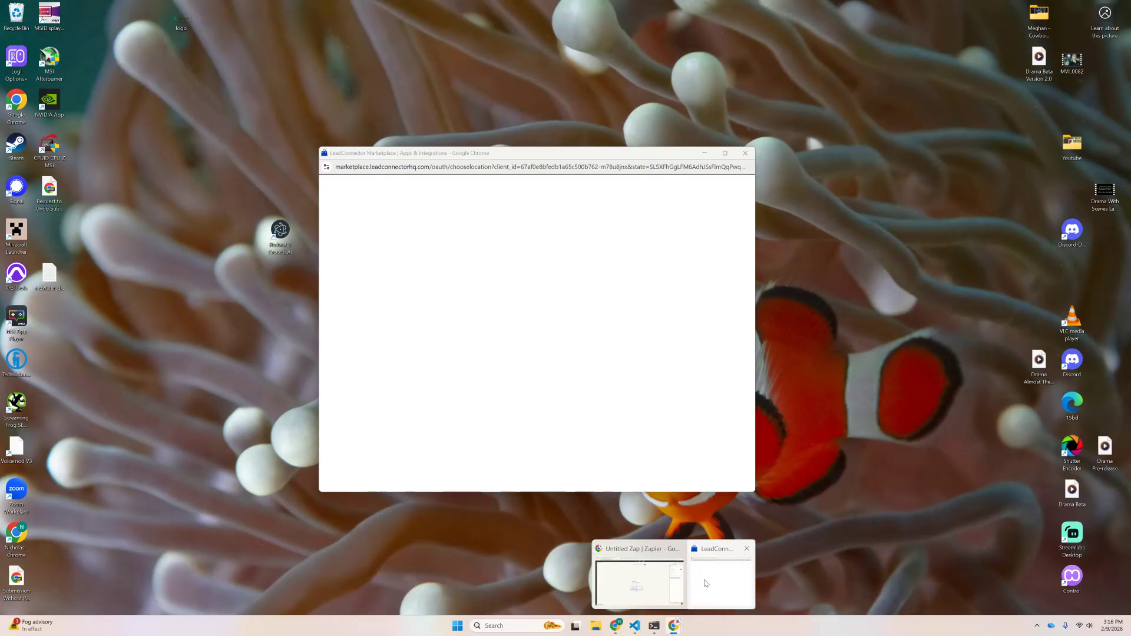
{"action": "left_click", "coordinate": [705, 583]}
{"action": "left_click", "coordinate": [489, 167]}
{"action": "left_click_drag", "start_coordinate": [527, 166], "coordinate": [505, 131]}
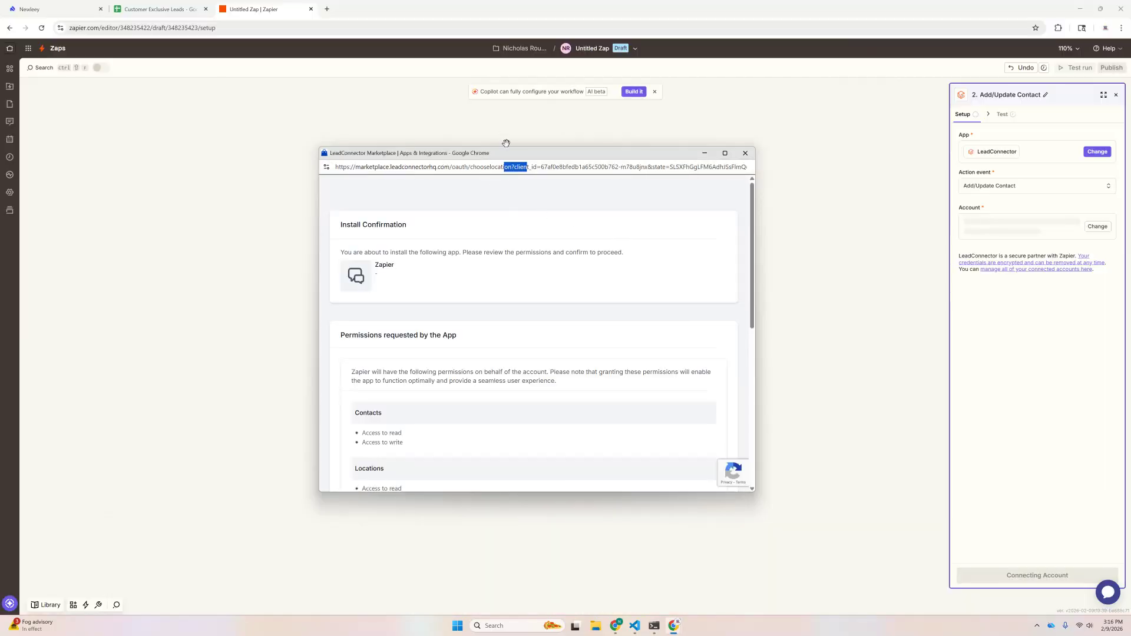
{"action": "scroll", "coordinate": [518, 310], "scroll_direction": "down", "scroll_amount": 6}
{"action": "scroll", "coordinate": [466, 272], "scroll_direction": "up", "scroll_amount": 8}
{"action": "scroll", "coordinate": [366, 272], "scroll_direction": "down", "scroll_amount": 8}
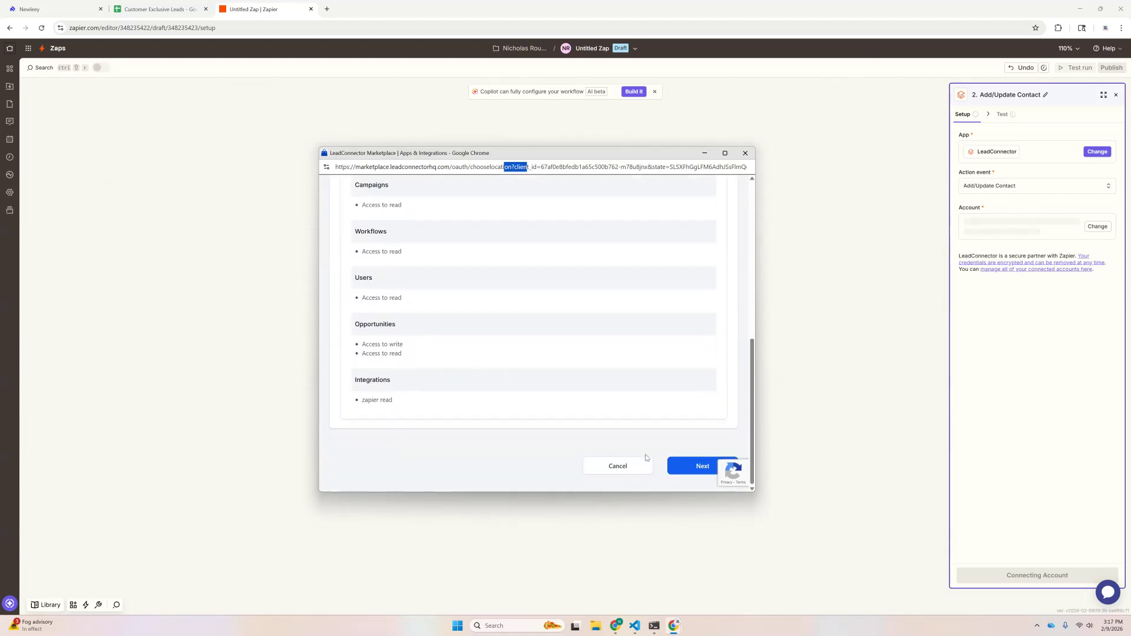
{"action": "left_click", "coordinate": [684, 470]}
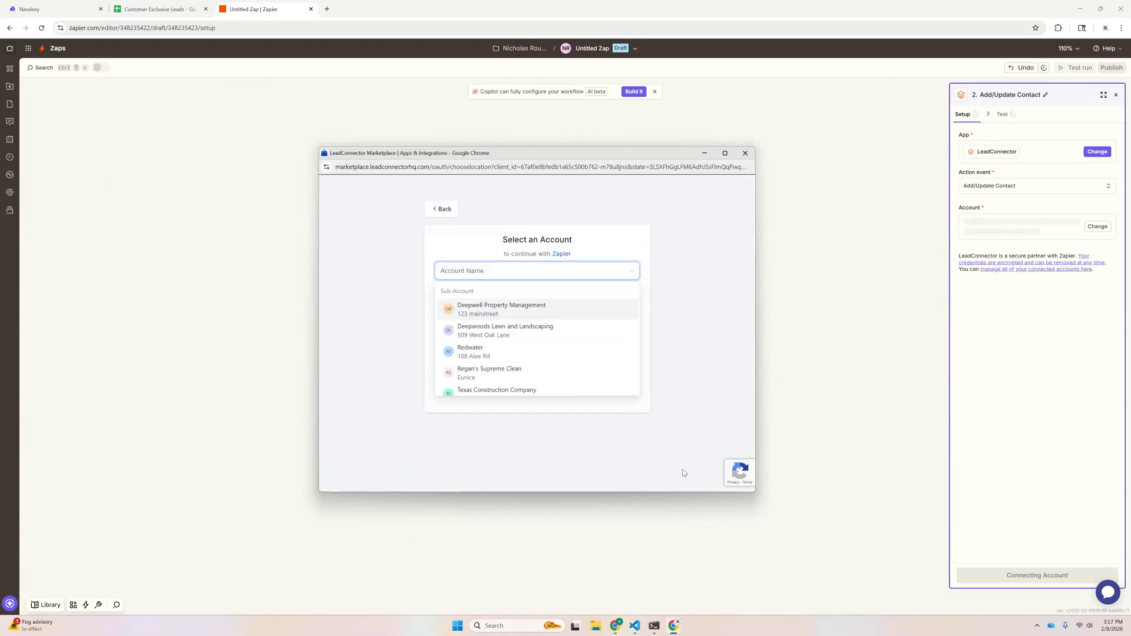
{"action": "scroll", "coordinate": [483, 361], "scroll_direction": "down", "scroll_amount": 1}
{"action": "left_click", "coordinate": [482, 369]}
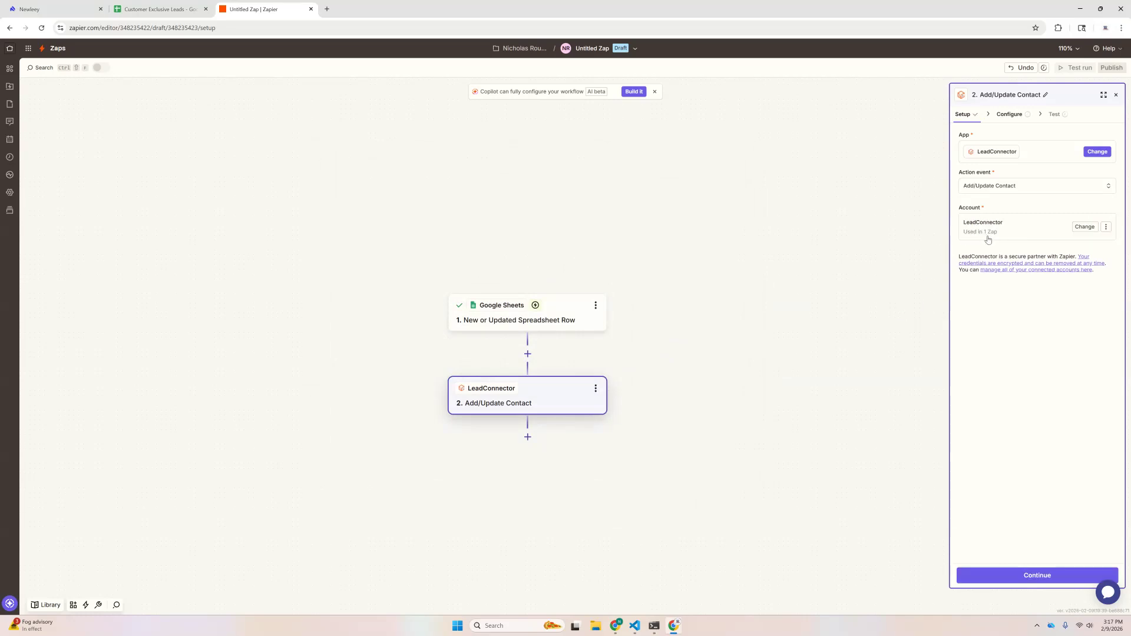
Step: Continue to the Configure form of the Add/Update Contact step
{"action": "left_click", "coordinate": [1020, 577]}
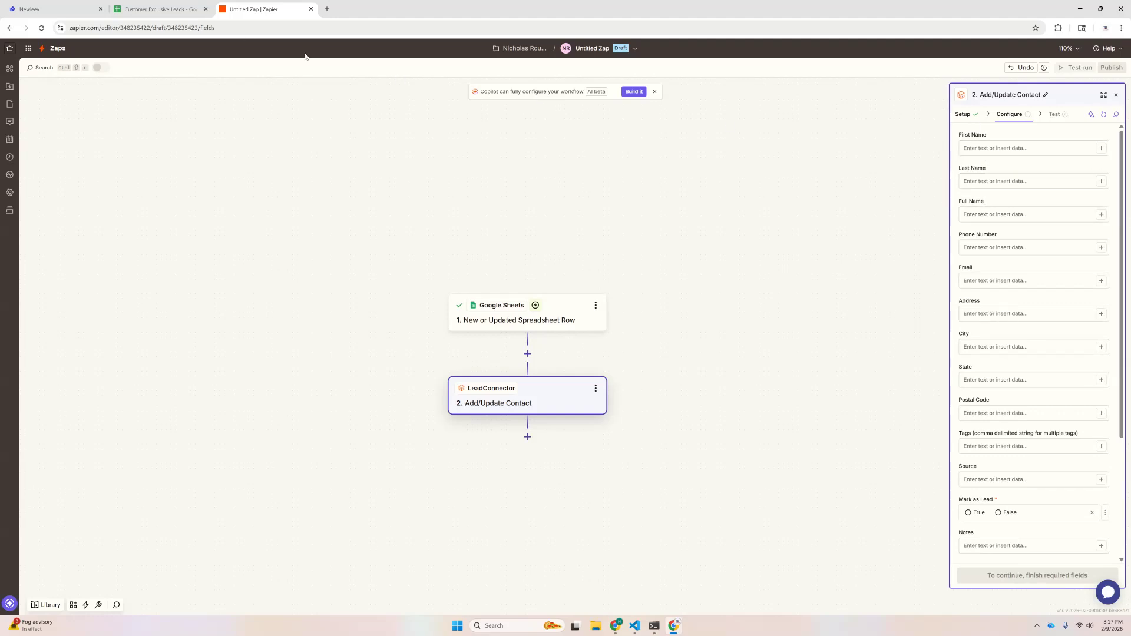
Step: Check the lead_name heading in cell B1 of the Customer Exclusive Leads sheet
{"action": "left_click", "coordinate": [164, 9]}
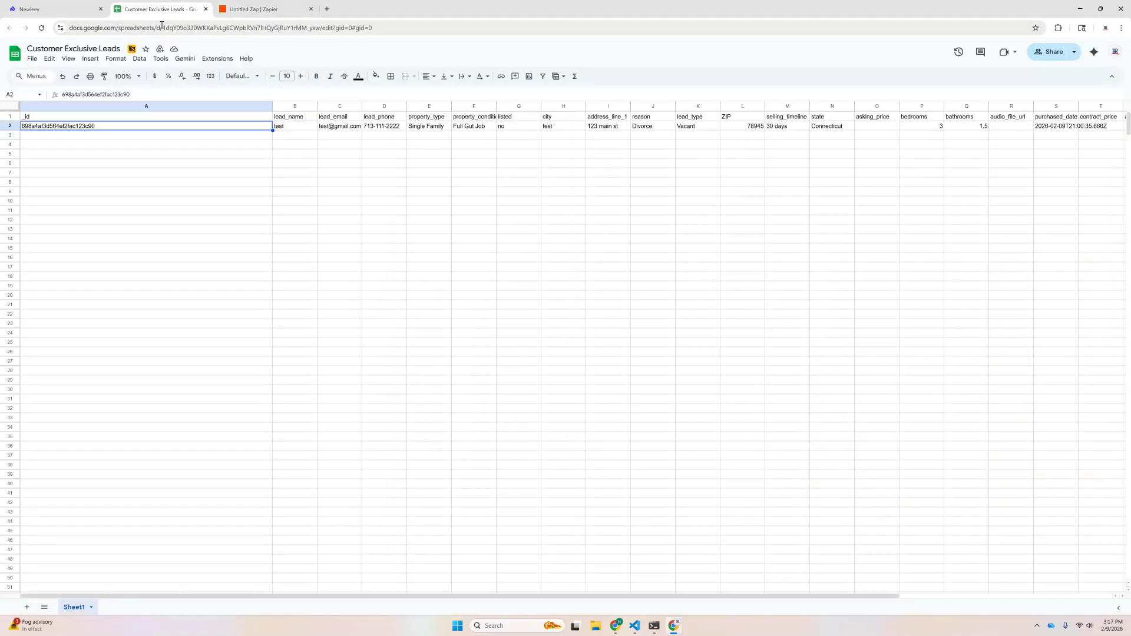
{"action": "left_click", "coordinate": [300, 120]}
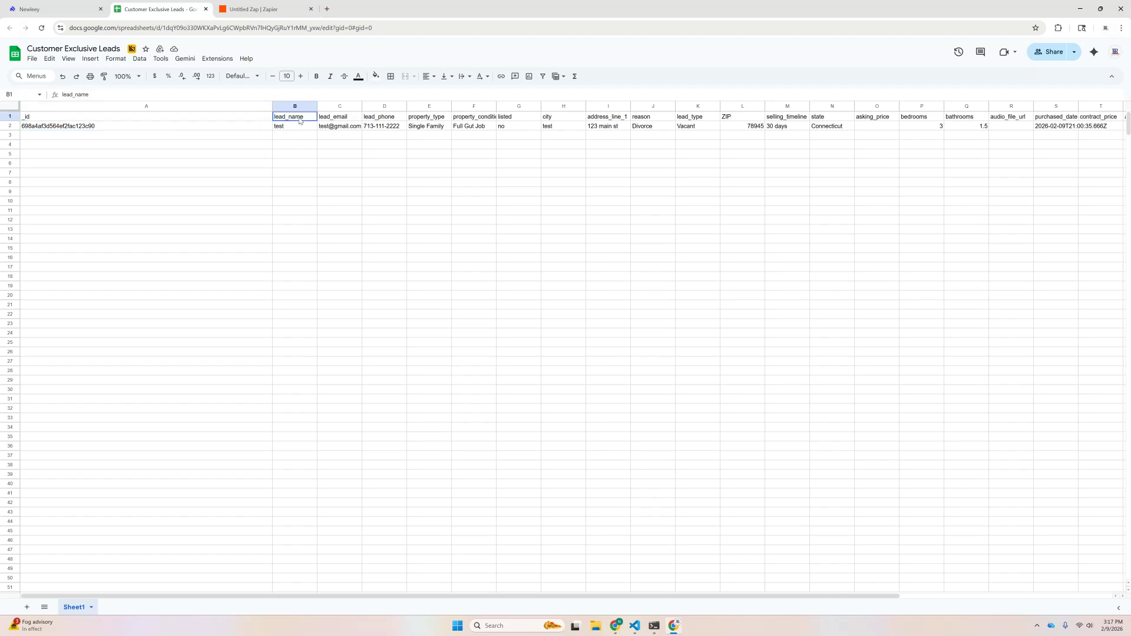
{"action": "mouse_move", "coordinate": [299, 120]}
{"action": "left_mouse_down"}
{"action": "mouse_move", "coordinate": [299, 169]}
{"action": "mouse_move", "coordinate": [302, 121]}
{"action": "left_mouse_up"}
Step: Map lead_name, lead_phone and lead_email into the Full Name, Phone and Email fields
{"action": "left_click", "coordinate": [245, 7]}
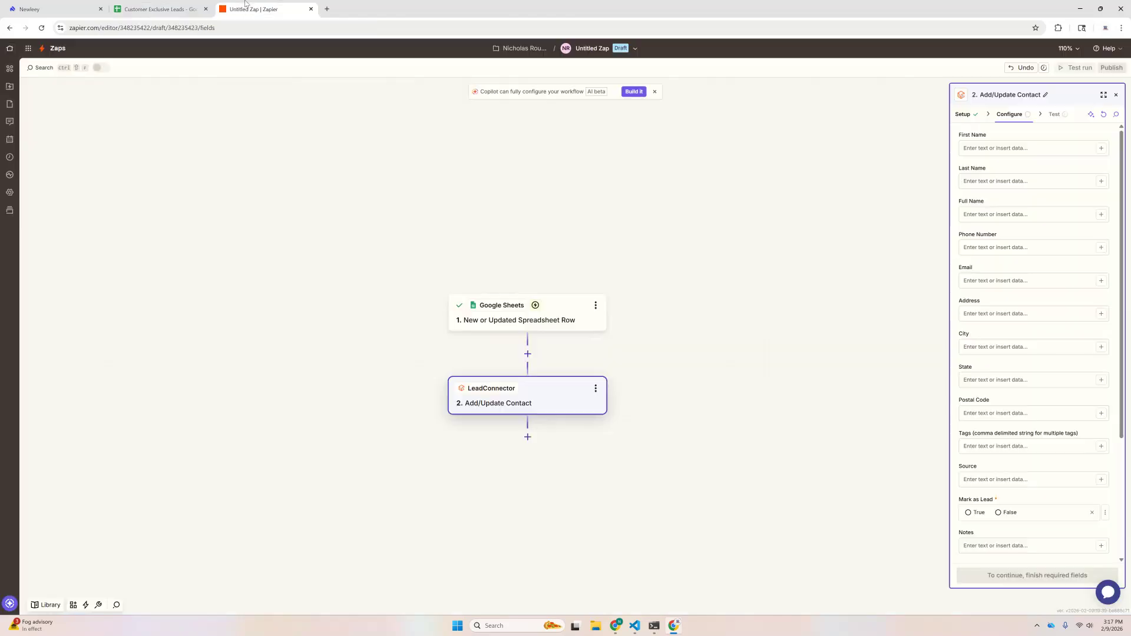
{"action": "left_click", "coordinate": [993, 216]}
{"action": "type", "text": "/"}
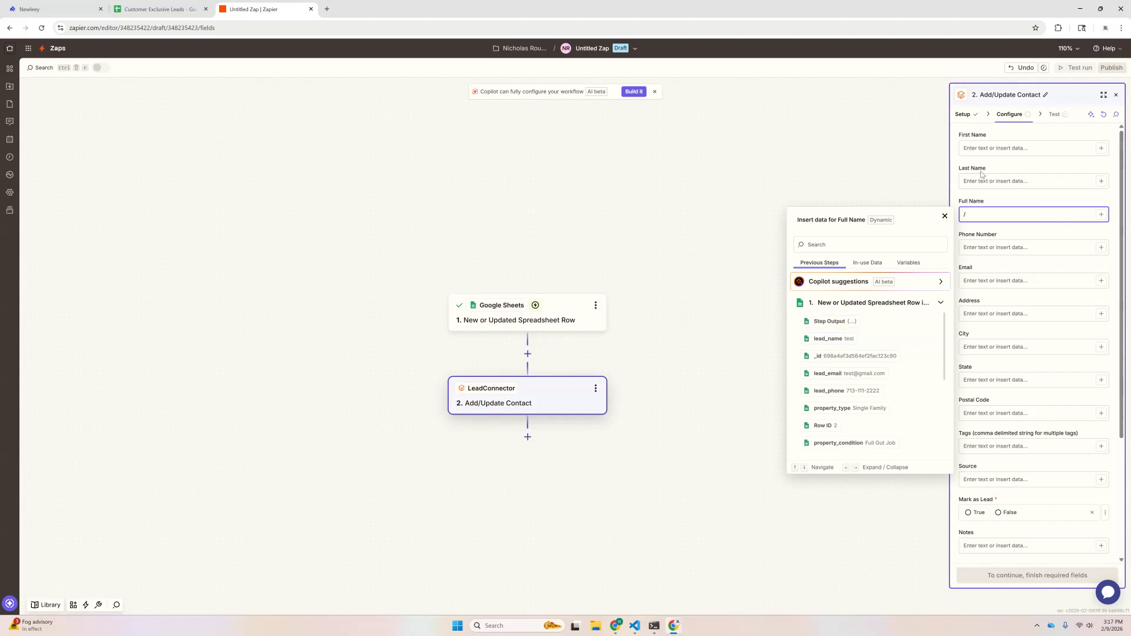
{"action": "left_click", "coordinate": [993, 148]}
{"action": "left_click", "coordinate": [990, 215]}
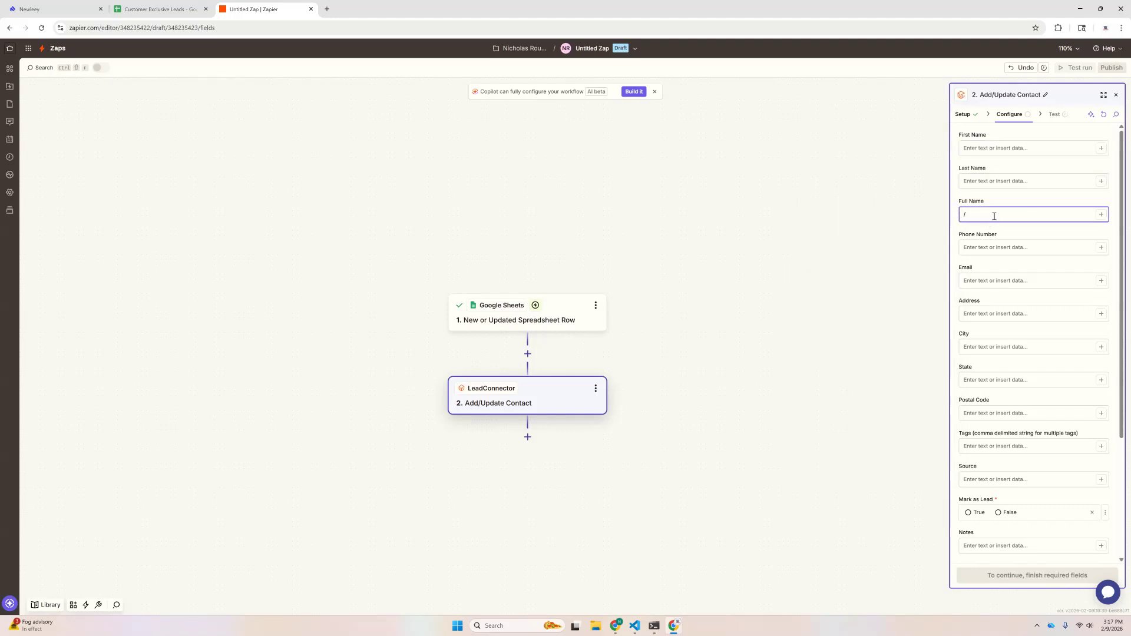
{"action": "key", "text": "BackSpace"}
{"action": "type", "text": "/"}
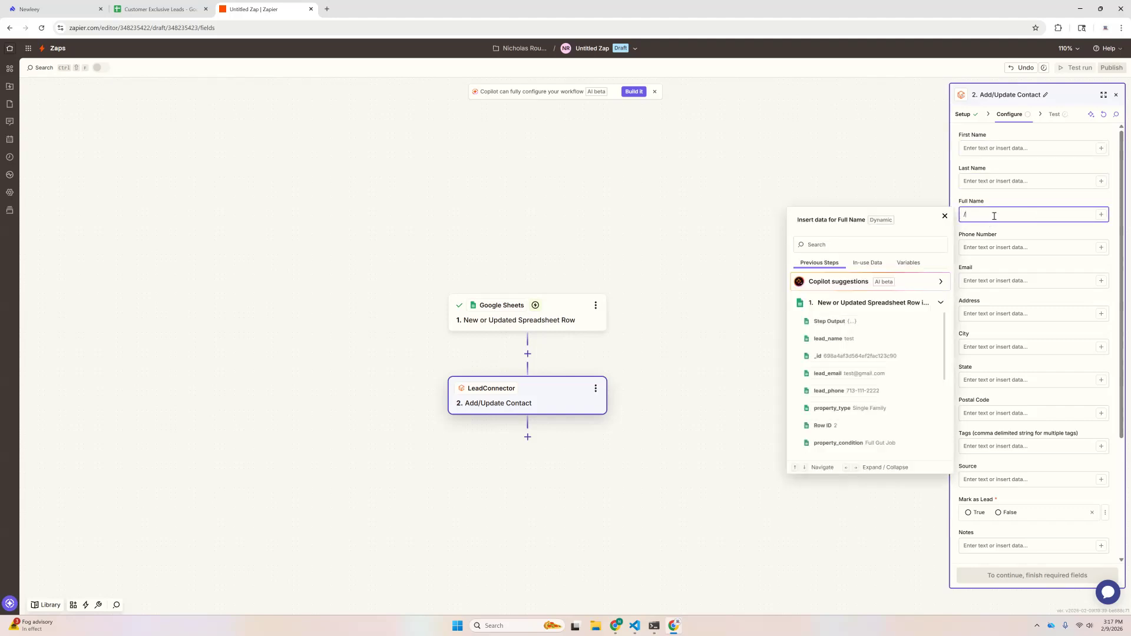
{"action": "left_click", "coordinate": [831, 340]}
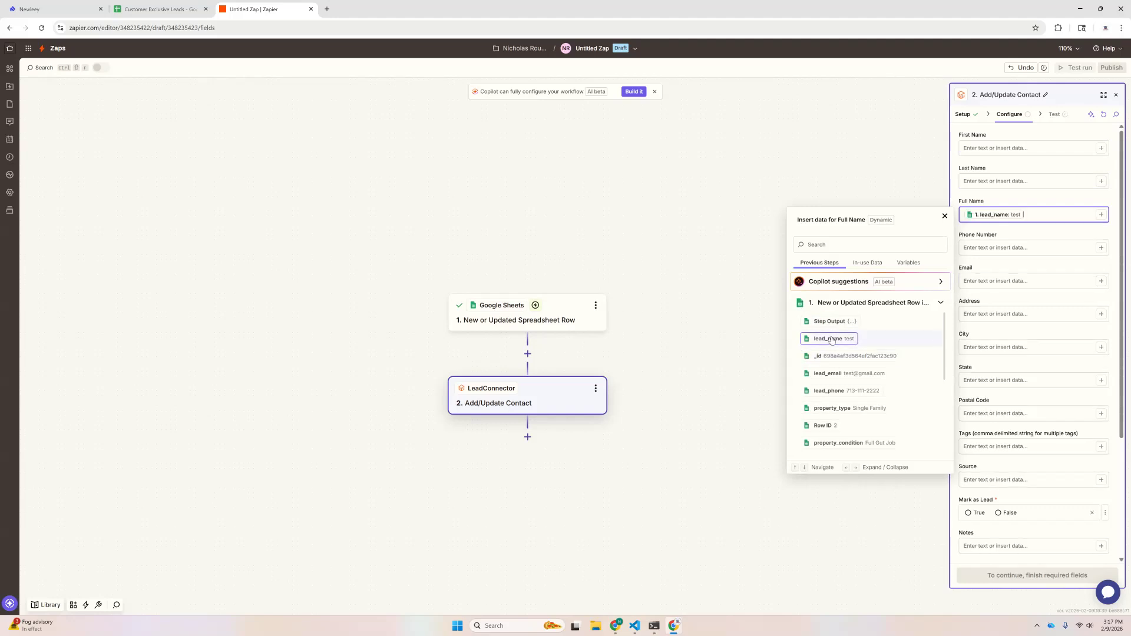
{"action": "left_click", "coordinate": [973, 249]}
{"action": "type", "text": "/"}
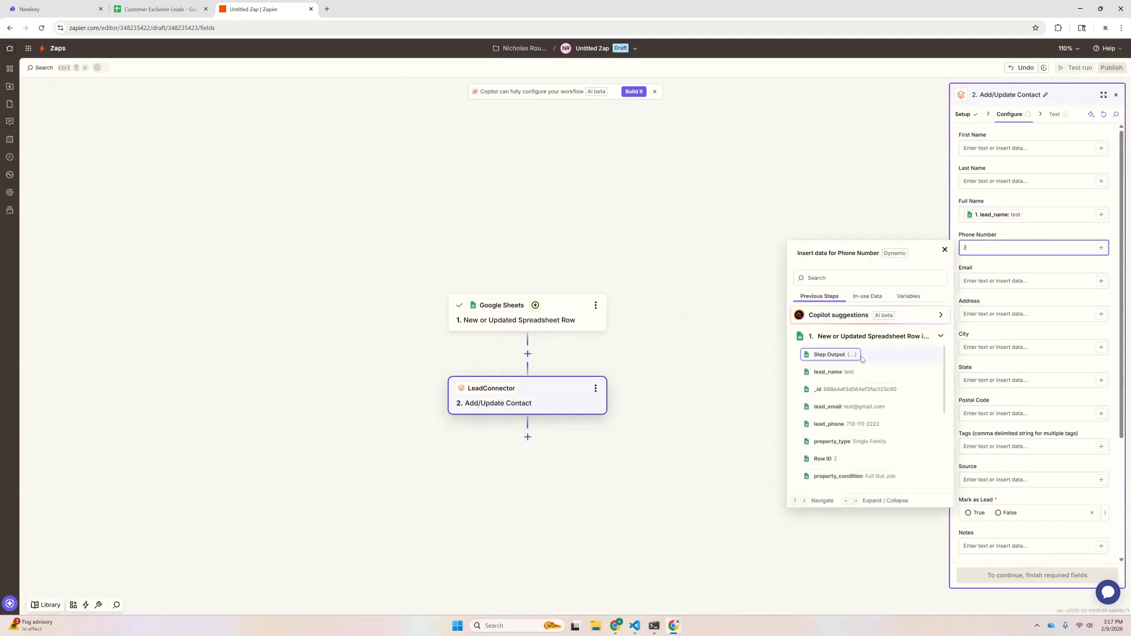
{"action": "left_click", "coordinate": [836, 424]}
{"action": "key", "text": "Tab"}
{"action": "type", "text": "/"}
{"action": "left_click", "coordinate": [832, 447]}
Step: Map address_line_1, city, state and ZIP into Address, City, State and Postal Code
{"action": "key", "text": "Tab"}
{"action": "type", "text": "/"}
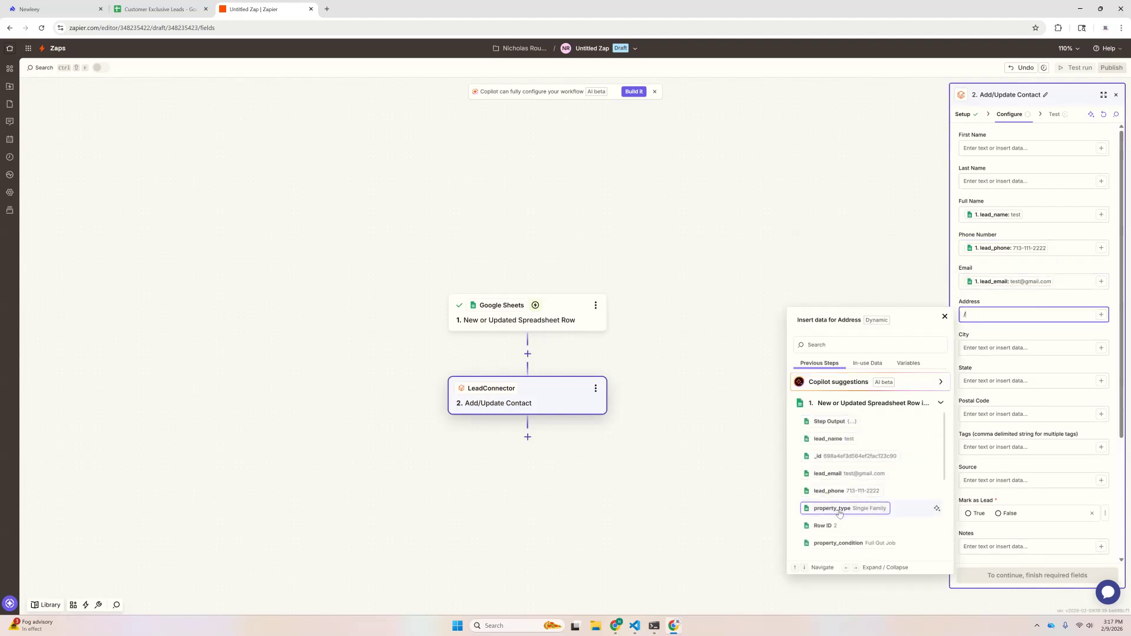
{"action": "scroll", "coordinate": [839, 507], "scroll_direction": "down", "scroll_amount": 2}
{"action": "left_click", "coordinate": [839, 507]}
{"action": "key", "text": "Tab"}
{"action": "type", "text": "/"}
{"action": "scroll", "coordinate": [856, 483], "scroll_direction": "down", "scroll_amount": 3}
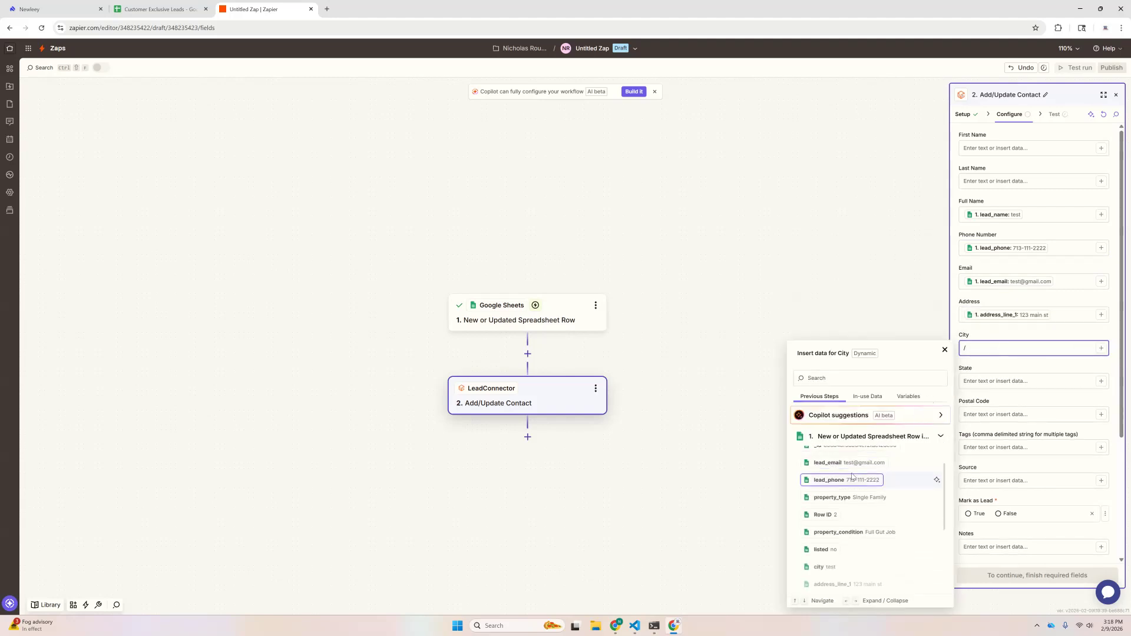
{"action": "left_click", "coordinate": [825, 523]}
{"action": "left_click", "coordinate": [976, 382]}
{"action": "type", "text": "/"}
{"action": "scroll", "coordinate": [845, 502], "scroll_direction": "down", "scroll_amount": 4}
{"action": "scroll", "coordinate": [845, 503], "scroll_direction": "down", "scroll_amount": 2}
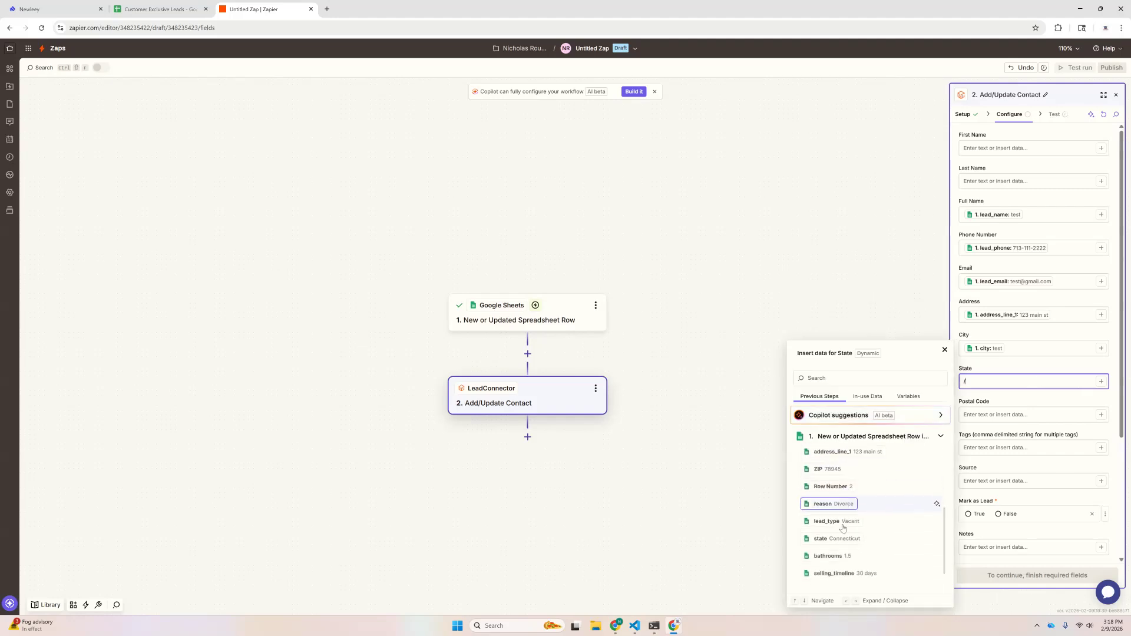
{"action": "left_click", "coordinate": [825, 520]}
{"action": "left_click", "coordinate": [980, 416]}
{"action": "type", "text": "/"}
{"action": "scroll", "coordinate": [837, 523], "scroll_direction": "down", "scroll_amount": 5}
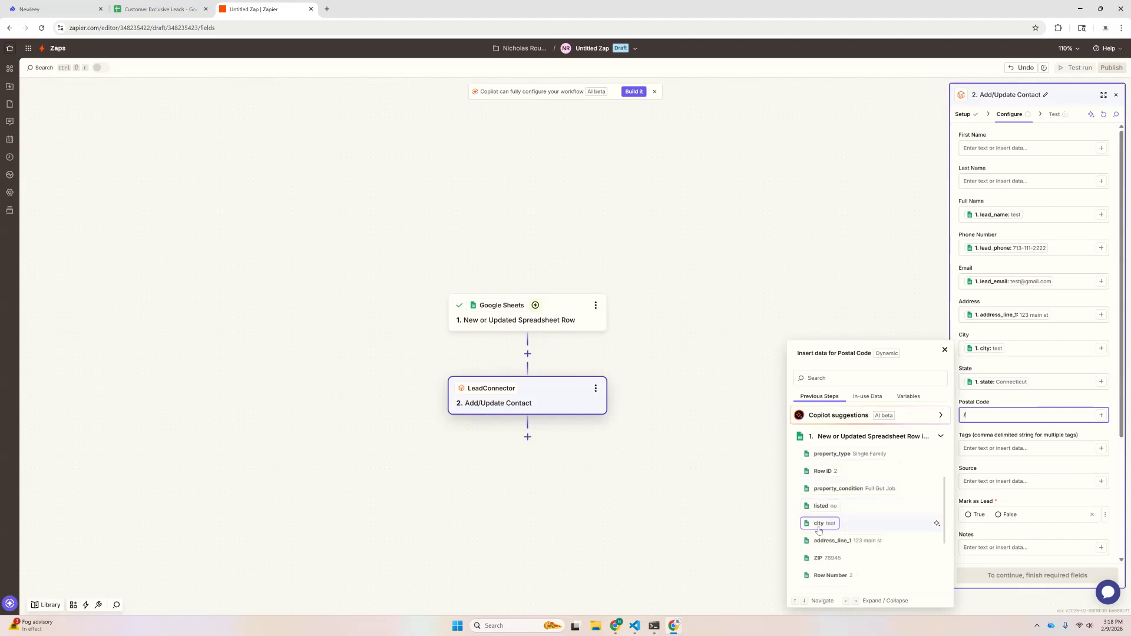
{"action": "left_click", "coordinate": [826, 557]}
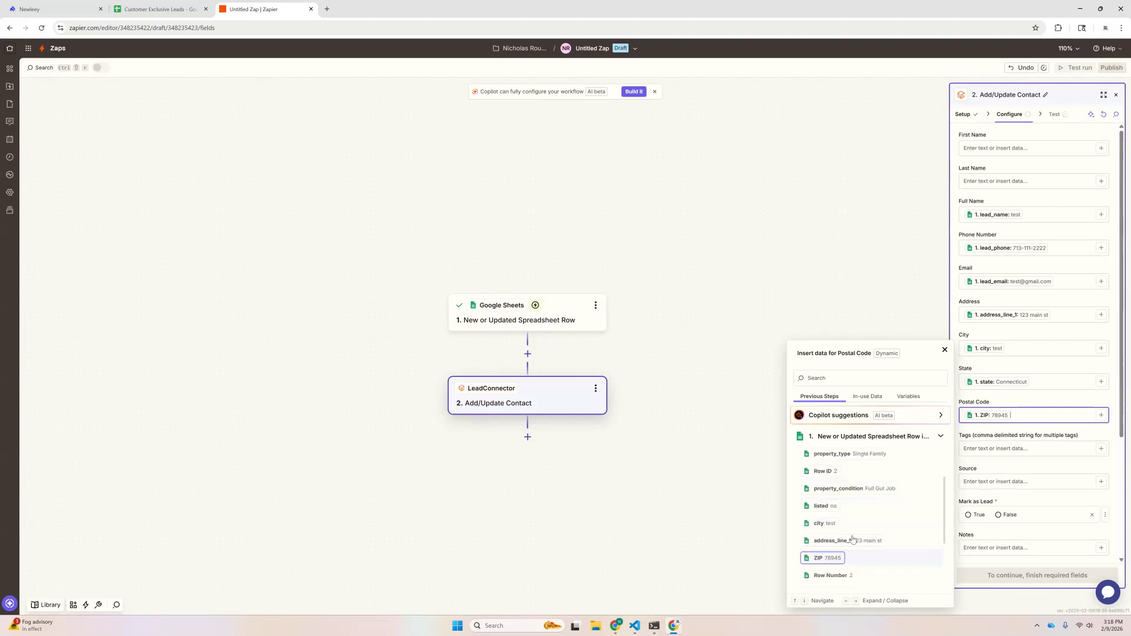
{"action": "left_click", "coordinate": [1006, 451]}
{"action": "scroll", "coordinate": [1005, 412], "scroll_direction": "down", "scroll_amount": 1}
Step: Tag every new contact 'newleey'
{"action": "scroll", "coordinate": [1006, 408], "scroll_direction": "down", "scroll_amount": 1}
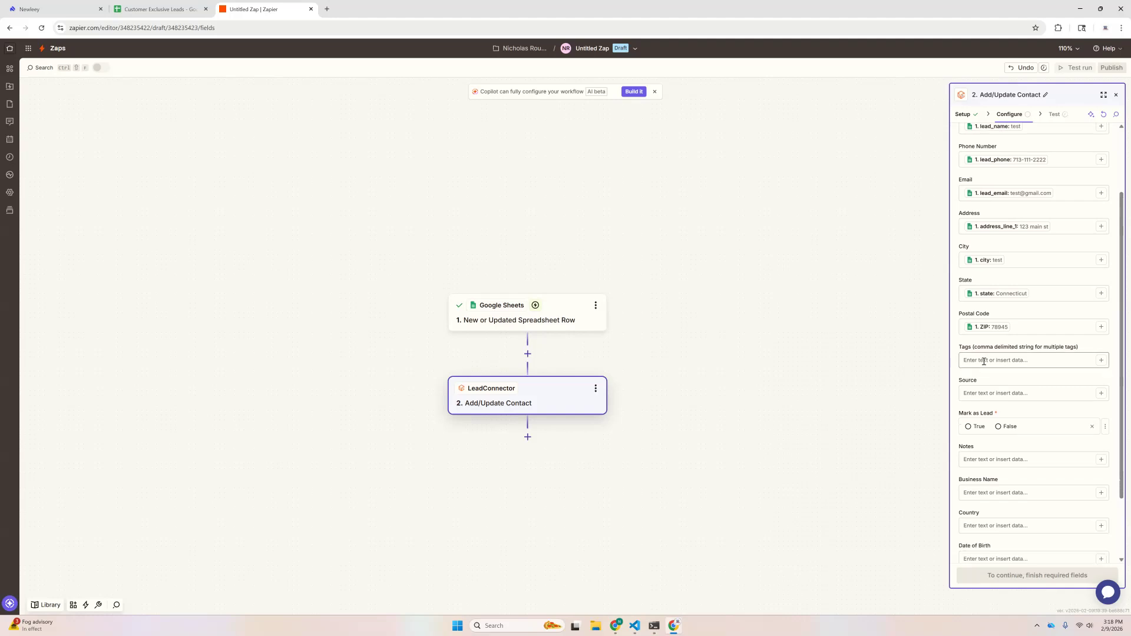
{"action": "left_click", "coordinate": [985, 358]}
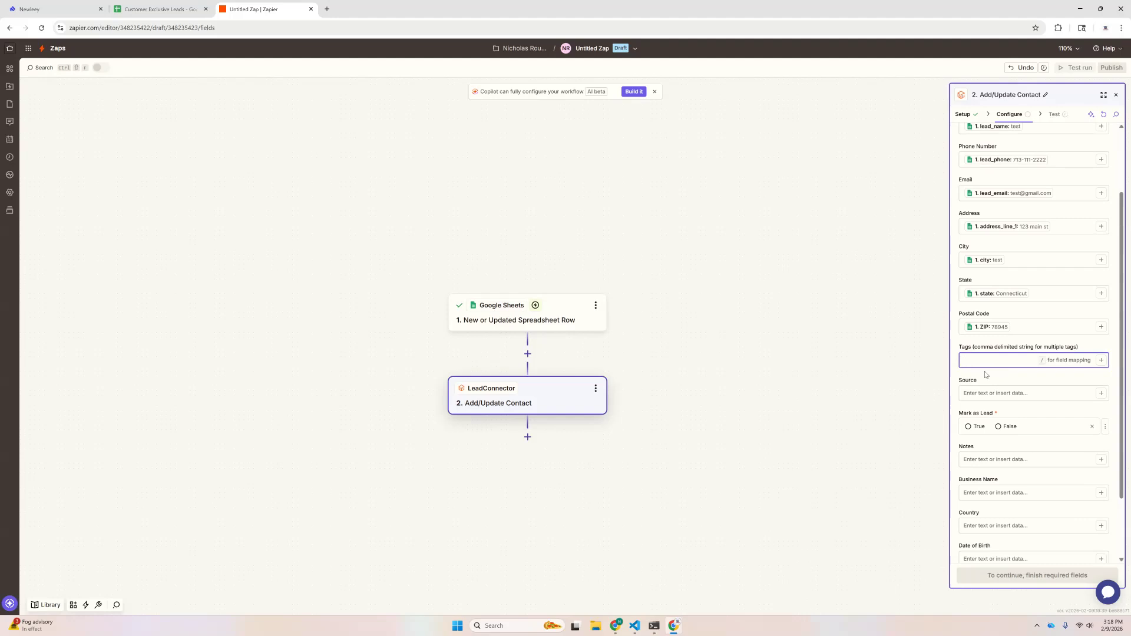
{"action": "type", "text": "newl"}
{"action": "left_click", "coordinate": [1005, 393]}
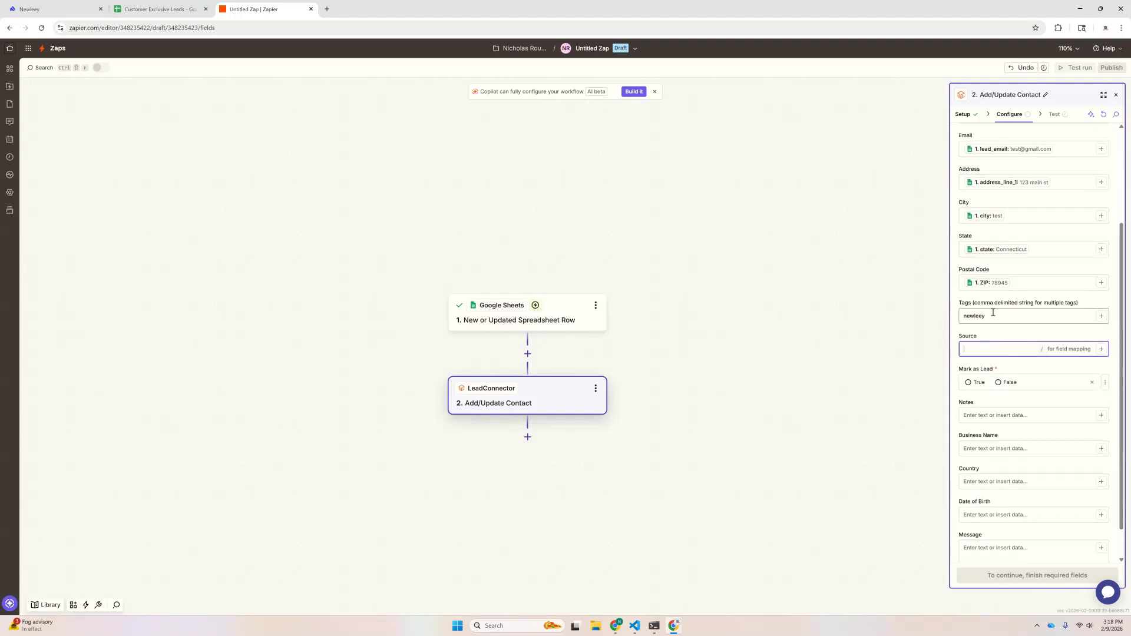
{"action": "double_click", "coordinate": [976, 317]}
{"action": "key", "text": "ctrl+c"}
{"action": "left_click", "coordinate": [980, 351]}
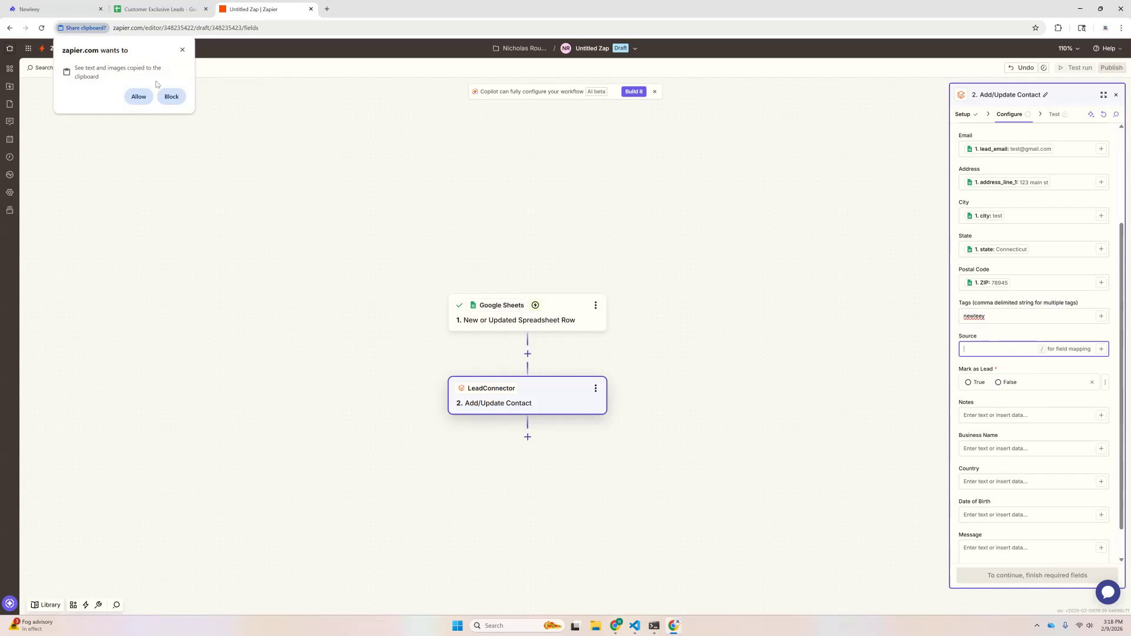
{"action": "left_click", "coordinate": [140, 95]}
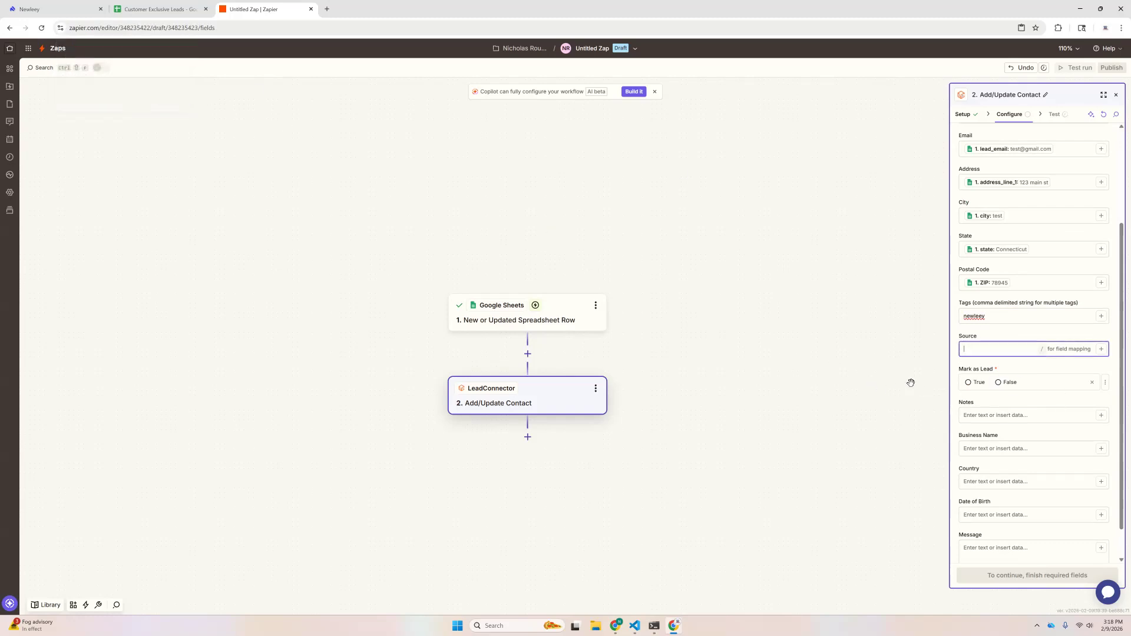
Step: Set Mark as Lead to True
{"action": "left_click", "coordinate": [975, 383]}
{"action": "scroll", "coordinate": [984, 383], "scroll_direction": "down", "scroll_amount": 1}
{"action": "left_click", "coordinate": [988, 378]}
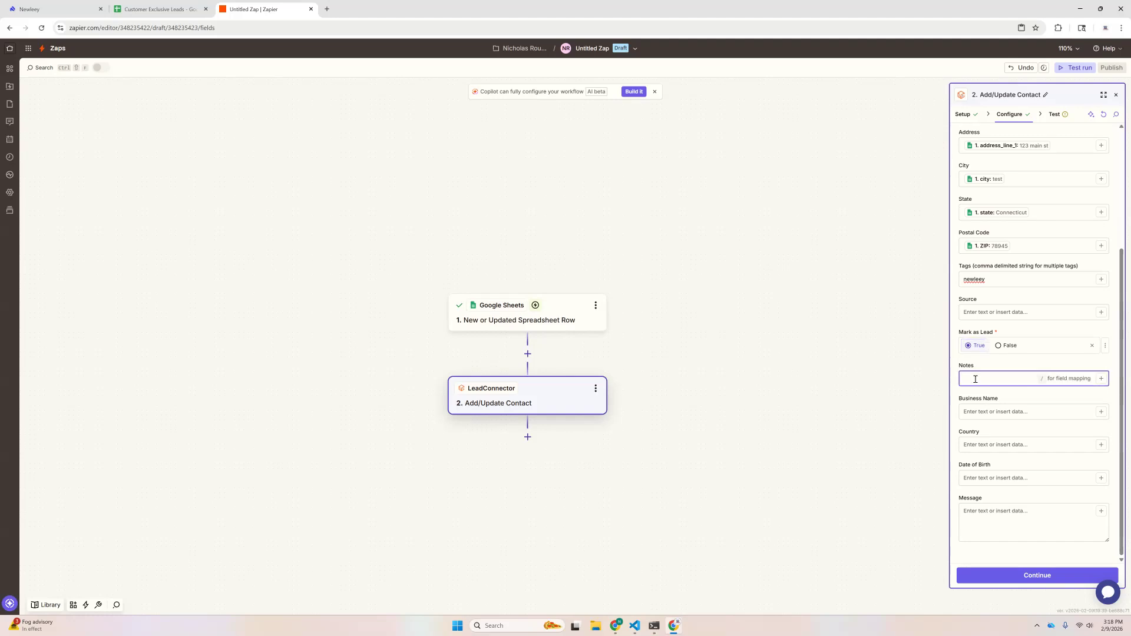
Step: Insert property_condition, reason and property_type on separate lines of the Notes field
{"action": "type", "text": "/"}
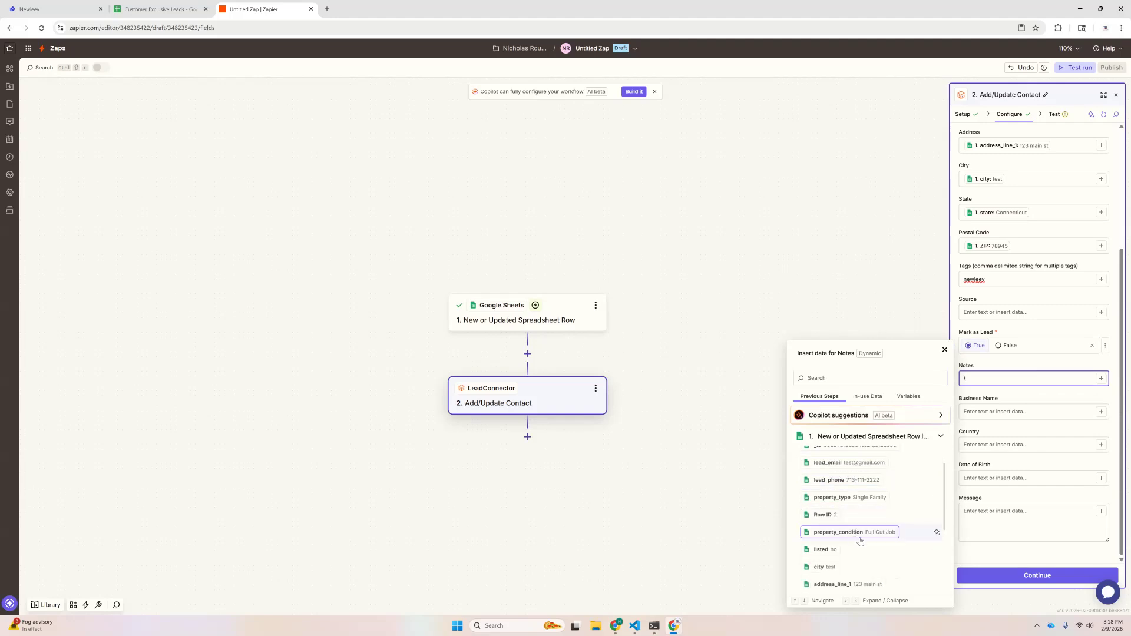
{"action": "left_click", "coordinate": [861, 533]}
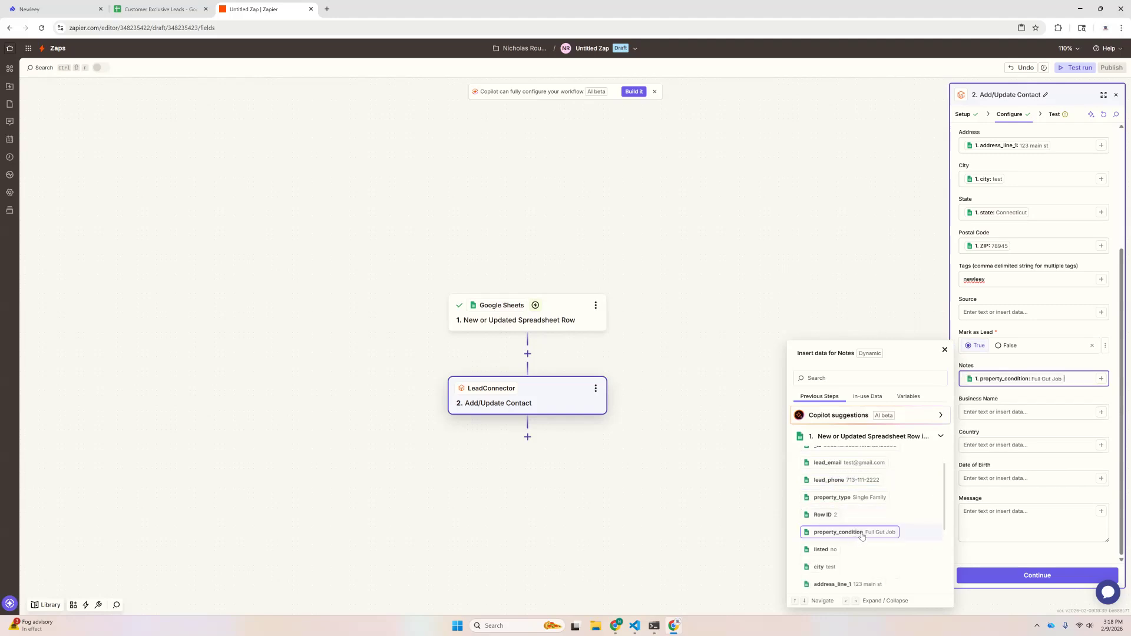
{"action": "left_click", "coordinate": [1074, 393]}
{"action": "left_click", "coordinate": [1074, 380]}
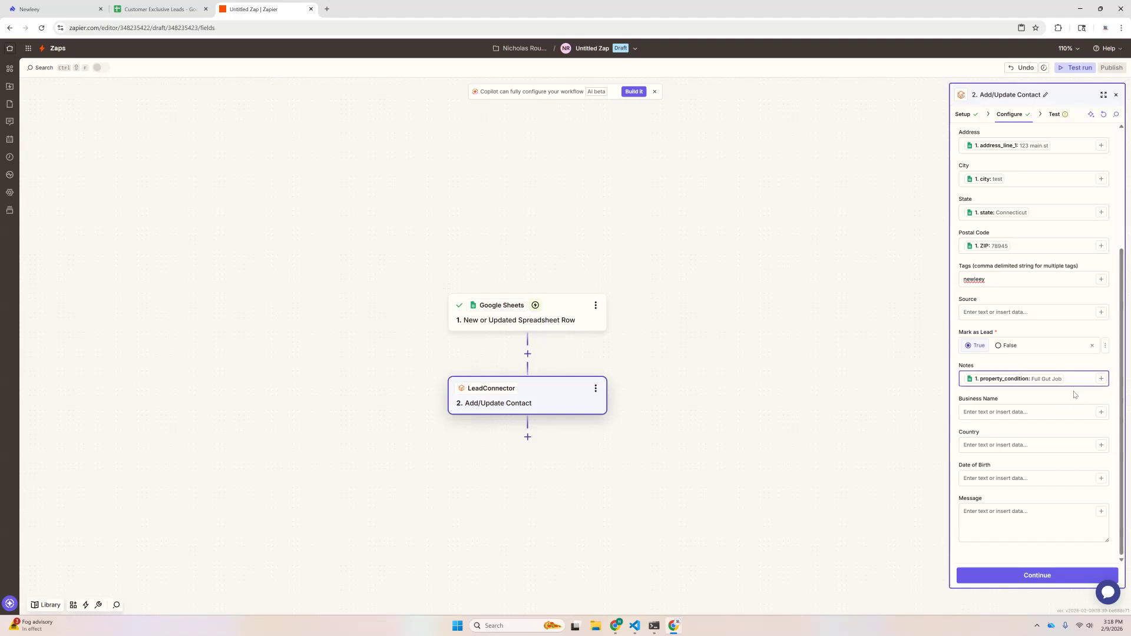
{"action": "key", "text": "Return"}
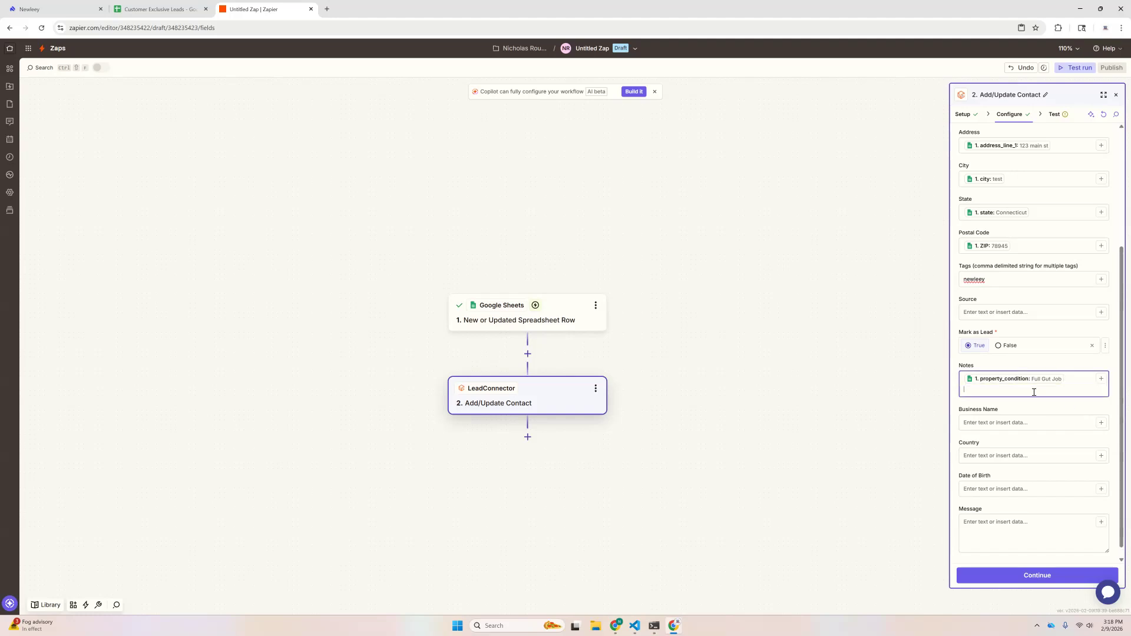
{"action": "type", "text": "/"}
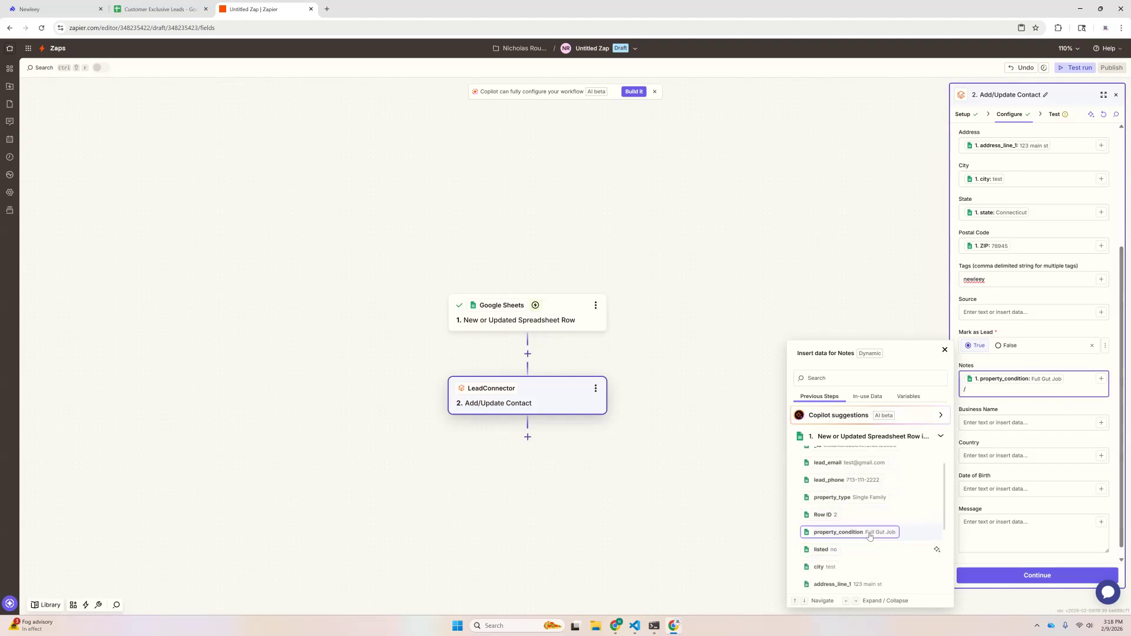
{"action": "scroll", "coordinate": [877, 548], "scroll_direction": "down", "scroll_amount": 3}
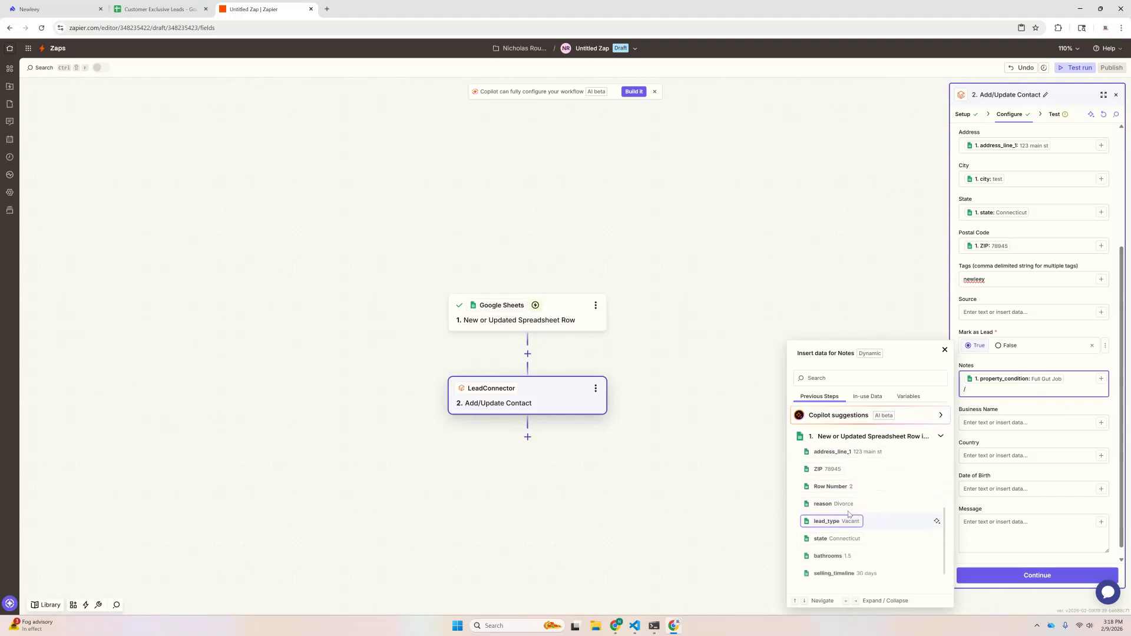
{"action": "left_click", "coordinate": [838, 505]}
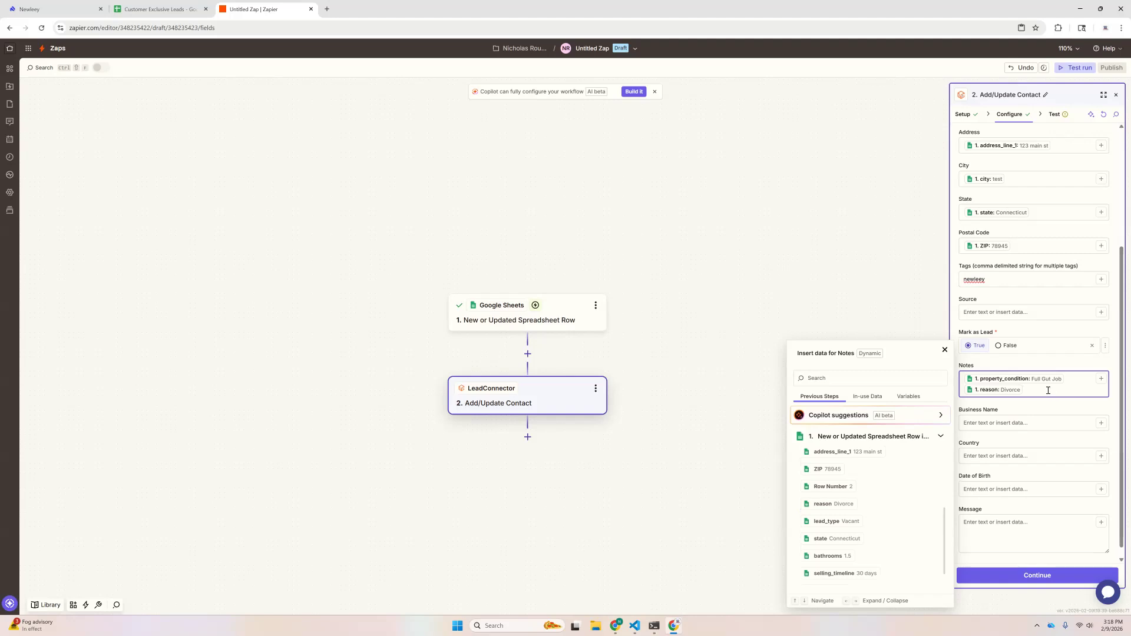
{"action": "key", "text": "Return"}
{"action": "scroll", "coordinate": [846, 527], "scroll_direction": "down", "scroll_amount": 1}
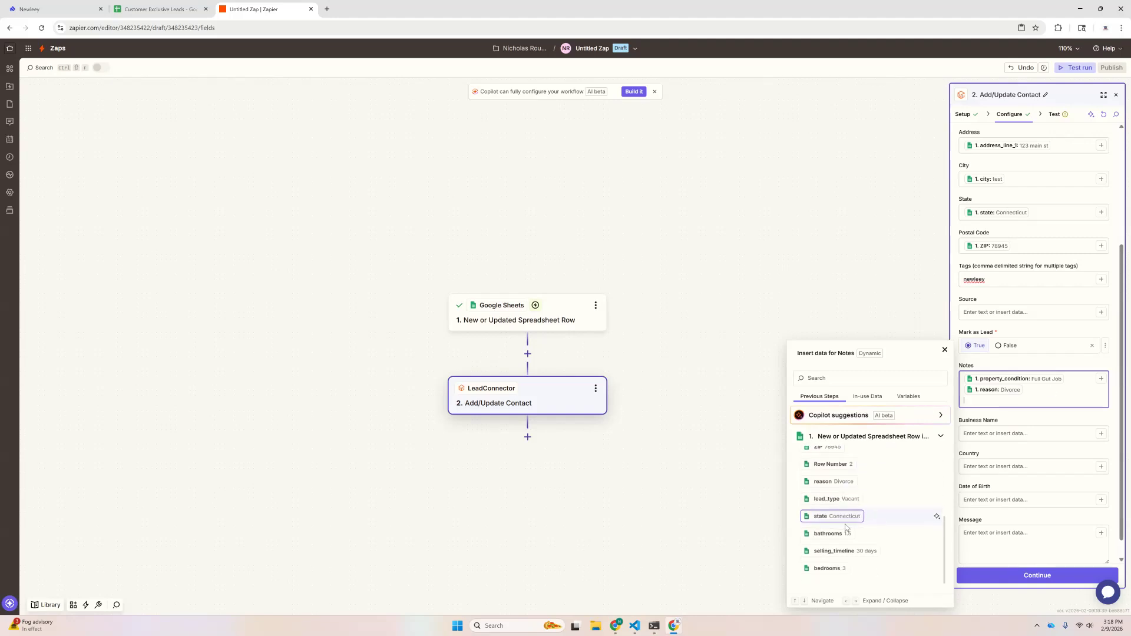
{"action": "scroll", "coordinate": [834, 524], "scroll_direction": "down", "scroll_amount": 1}
{"action": "scroll", "coordinate": [832, 519], "scroll_direction": "up", "scroll_amount": 5}
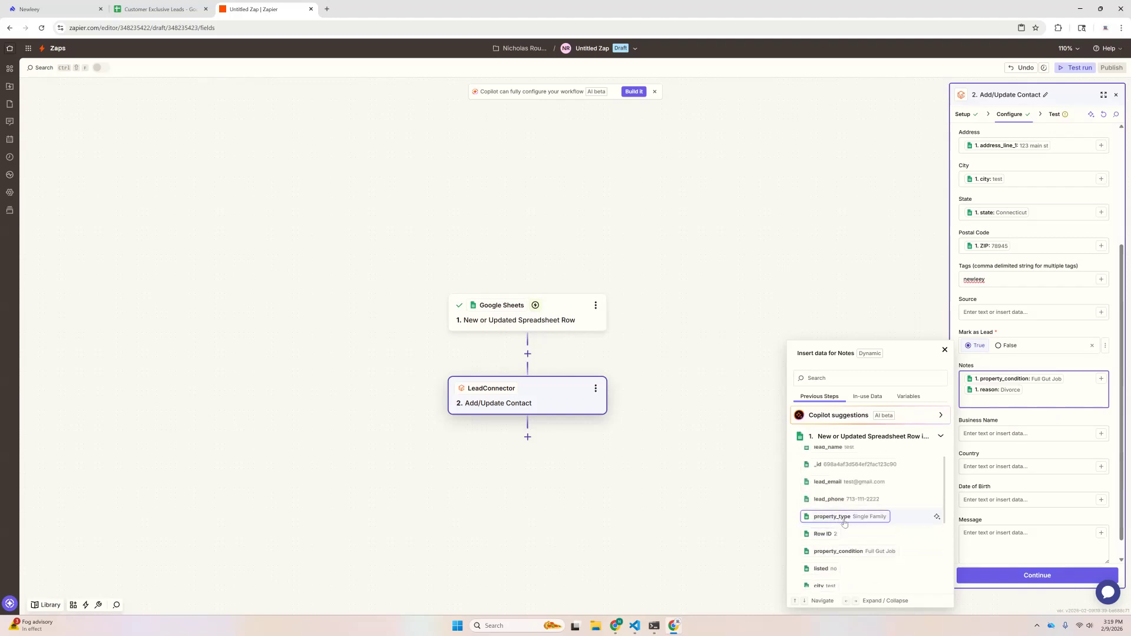
{"action": "left_click", "coordinate": [847, 517]}
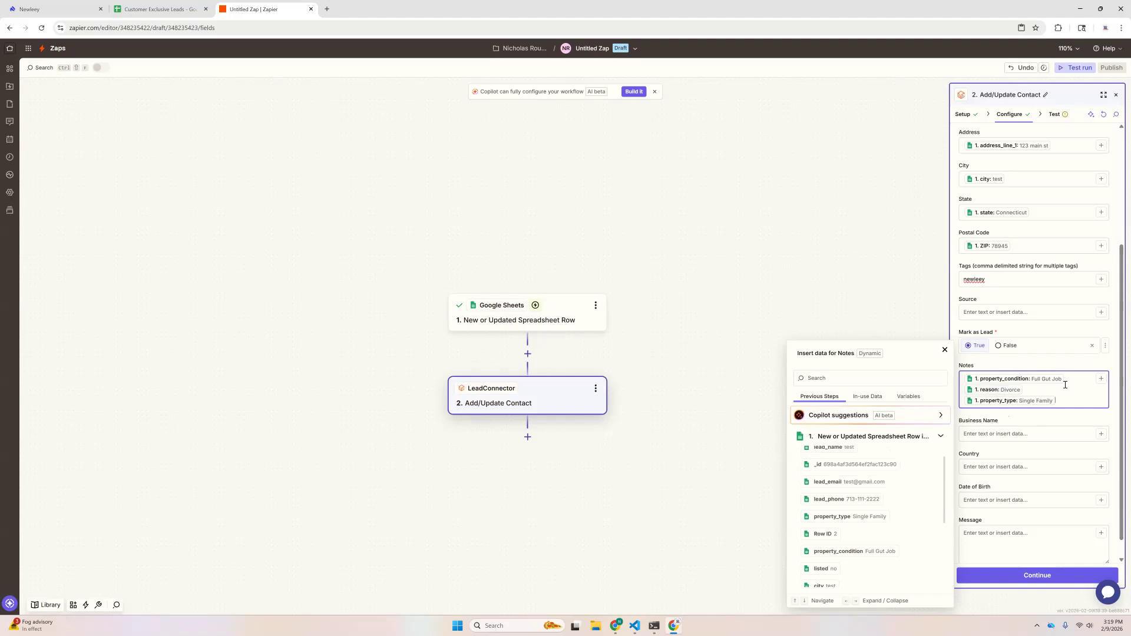
Step: Label the Notes lines 'Property Condition:', 'Reason:' and 'Property Type:'
{"action": "left_click", "coordinate": [967, 380]}
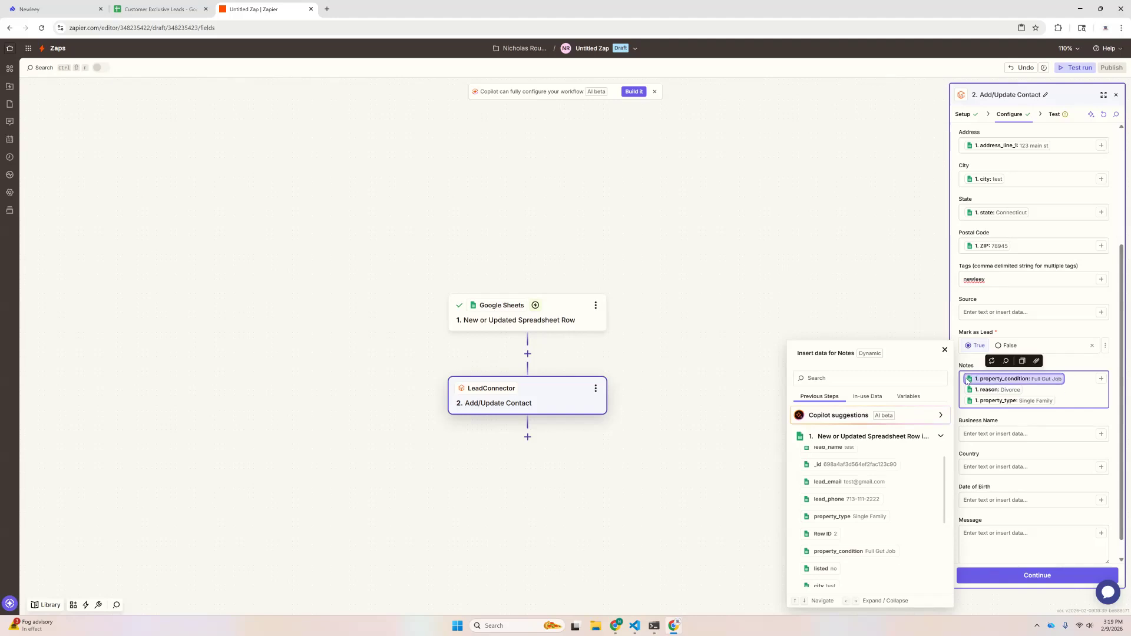
{"action": "left_click", "coordinate": [1087, 382]}
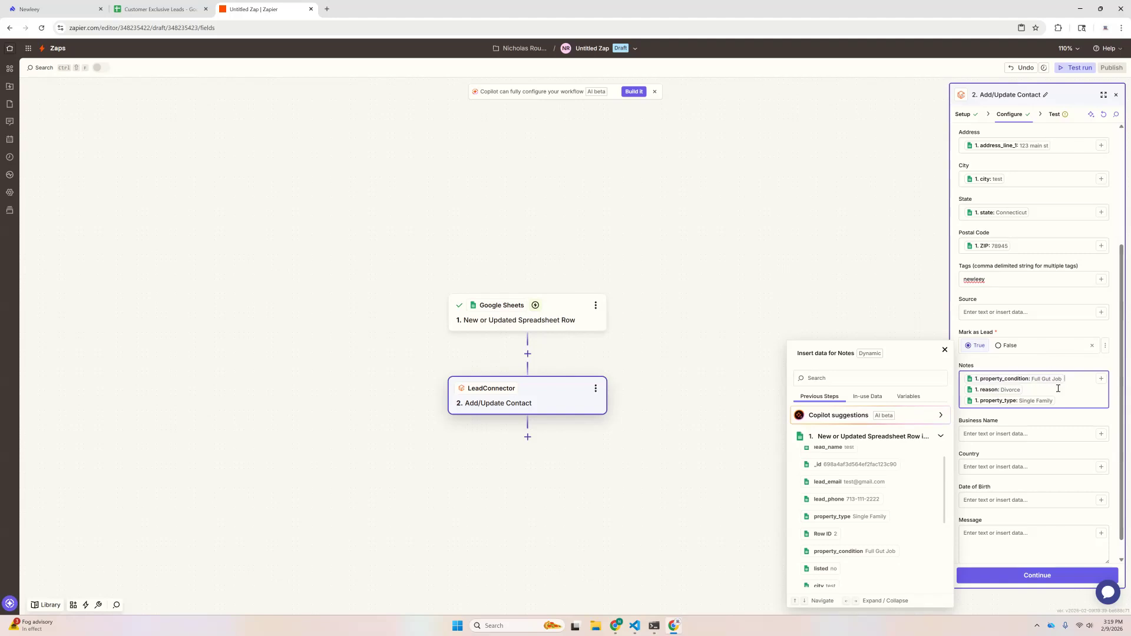
{"action": "left_click", "coordinate": [967, 382]}
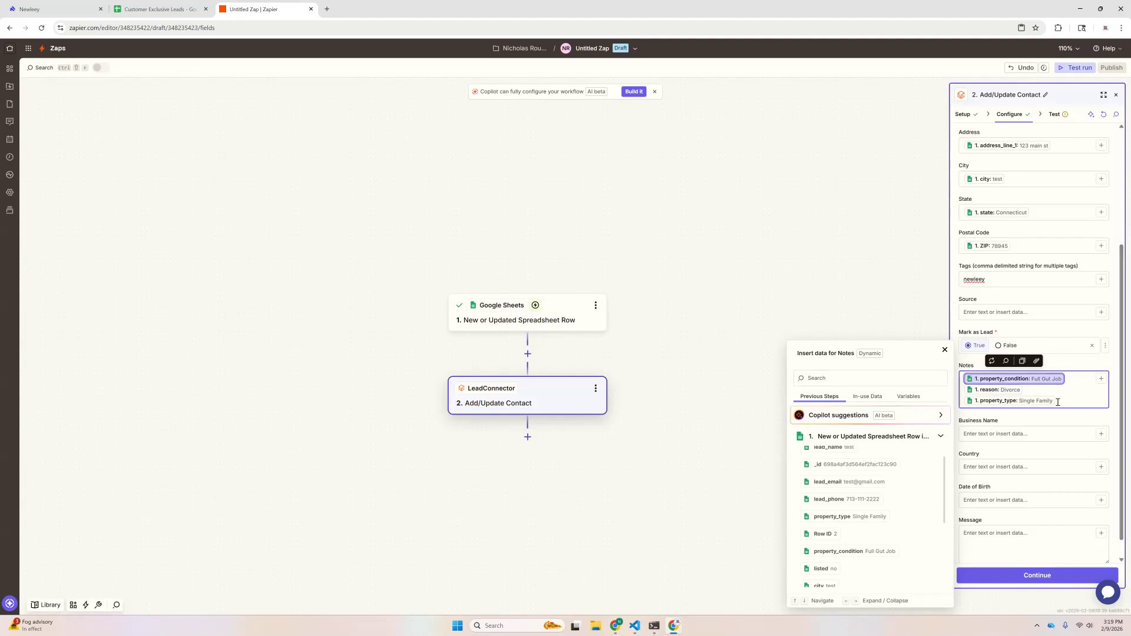
{"action": "key", "text": "Left"}
{"action": "type", "text": "Property Condition:"}
{"action": "key", "text": "BackSpace"}
{"action": "type", "text": ":"}
{"action": "key", "text": "Left"}
{"action": "key", "text": "Left"}
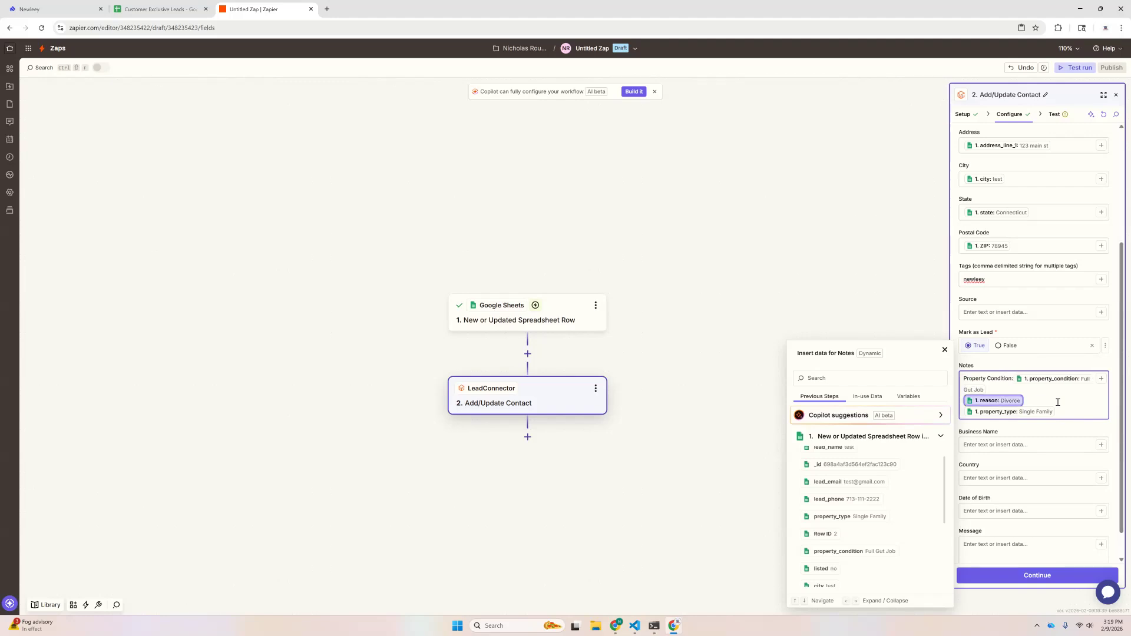
{"action": "type", "text": "Reason"}
{"action": "type", "text": ": Divorce "}
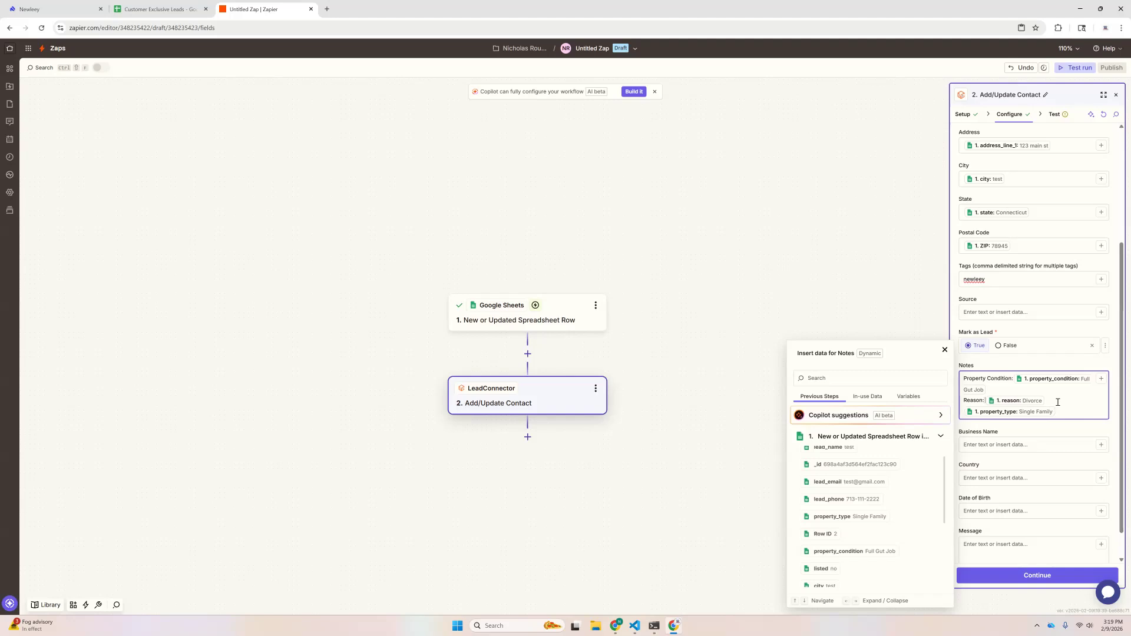
{"action": "type", "text": "Property Type:"}
{"action": "scroll", "coordinate": [1041, 406], "scroll_direction": "down", "scroll_amount": 1}
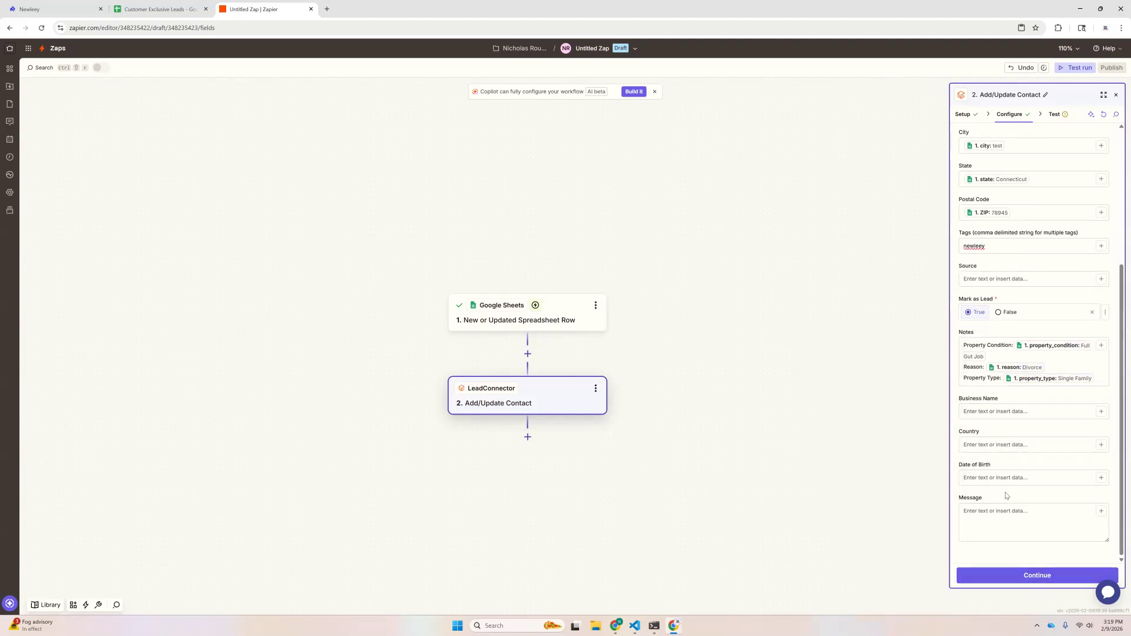
Step: Test the Add/Update Contact step and confirm a Success result
{"action": "left_click", "coordinate": [1010, 576]}
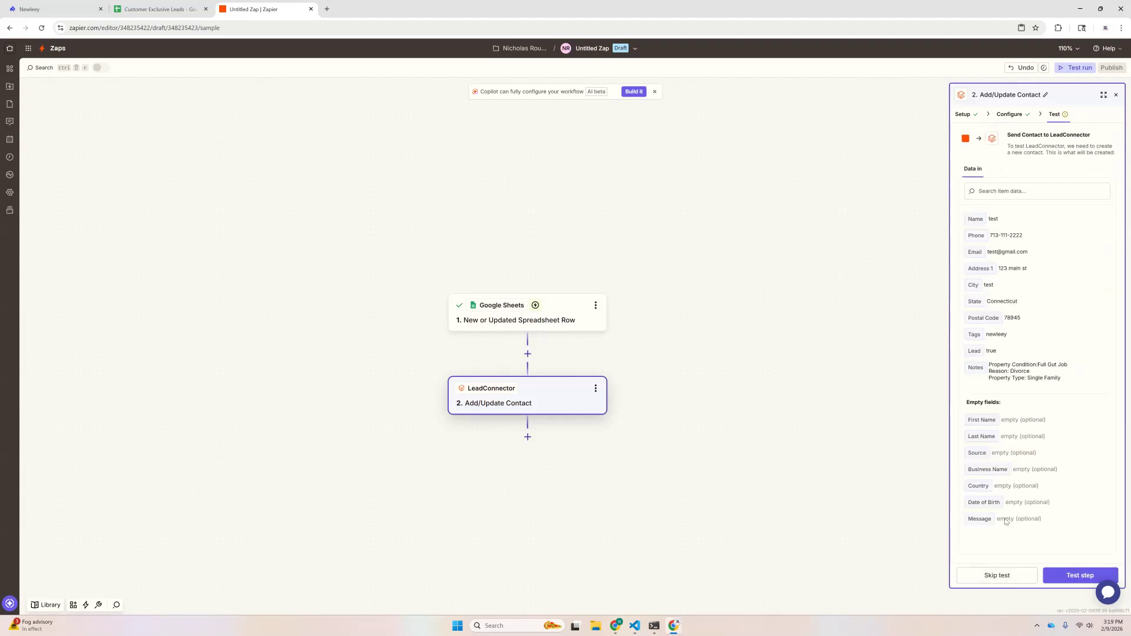
{"action": "left_click", "coordinate": [1061, 572]}
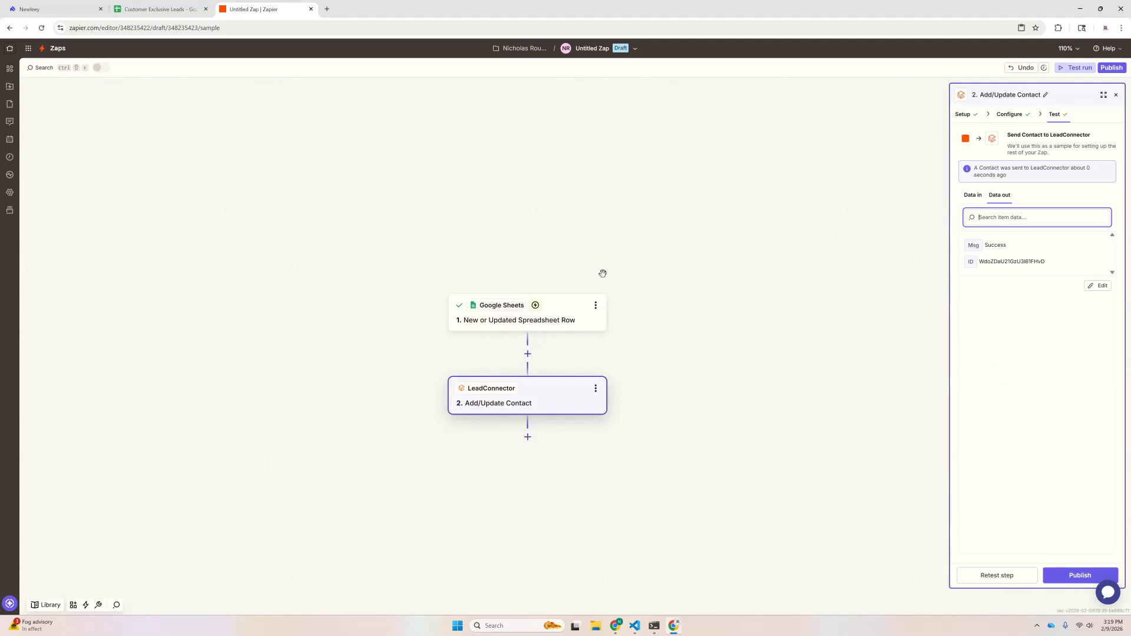
{"action": "key", "text": "alt+Tab"}
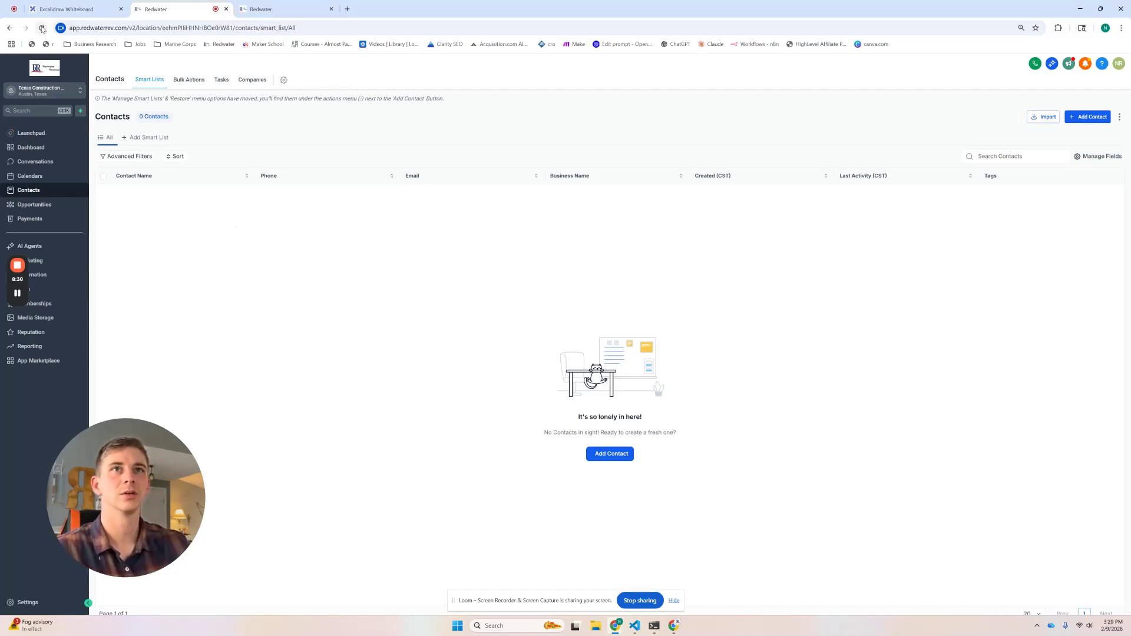
Step: Open the new Test contact in HighLevel, read its labelled note, then return to the flow diagram
{"action": "key", "text": "F5"}
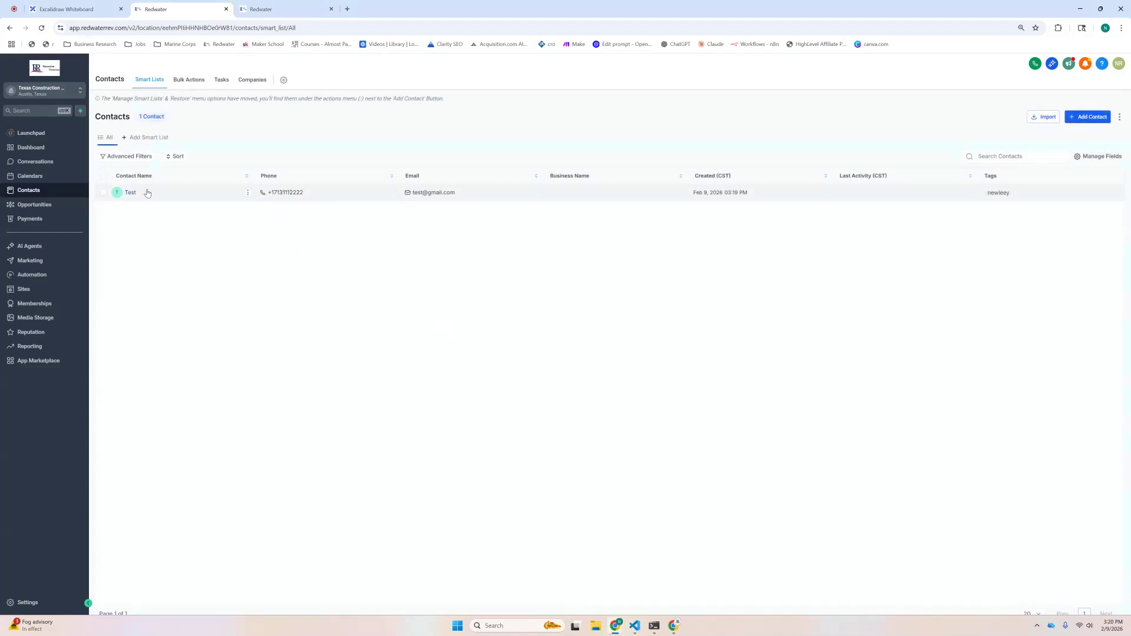
{"action": "left_click", "coordinate": [138, 193]}
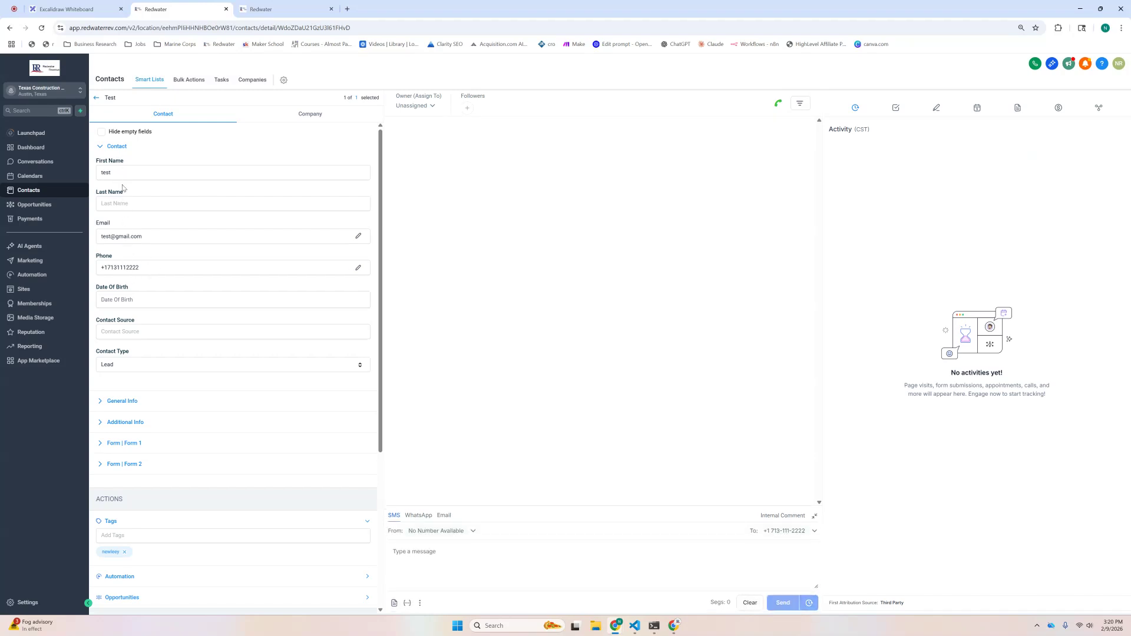
{"action": "scroll", "coordinate": [125, 177], "scroll_direction": "down", "scroll_amount": 3}
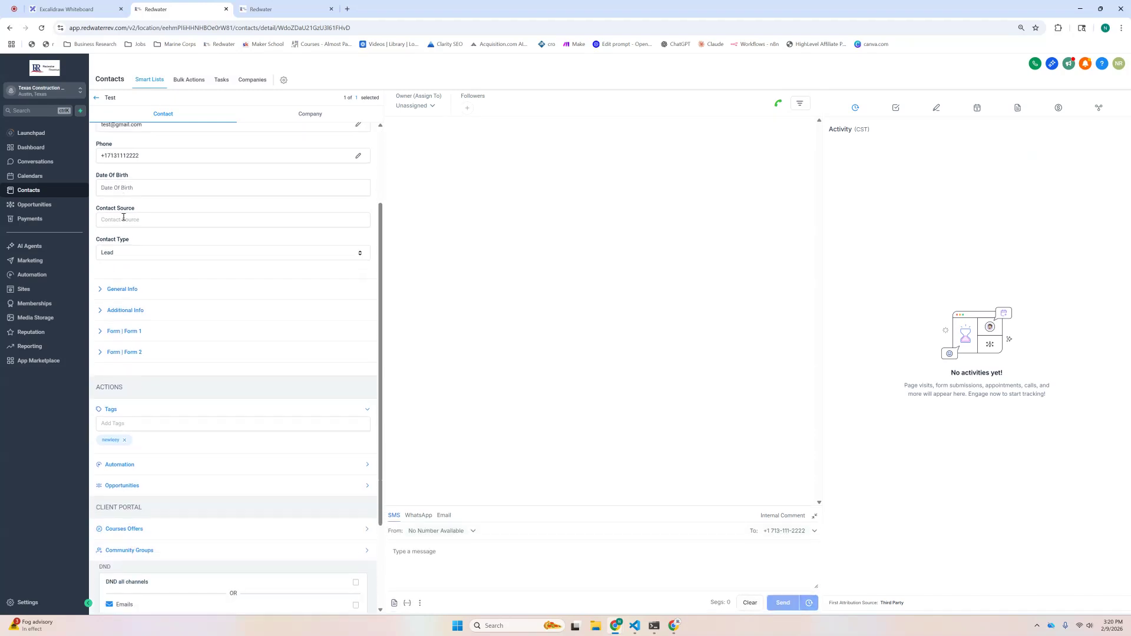
{"action": "scroll", "coordinate": [139, 352], "scroll_direction": "down", "scroll_amount": 1}
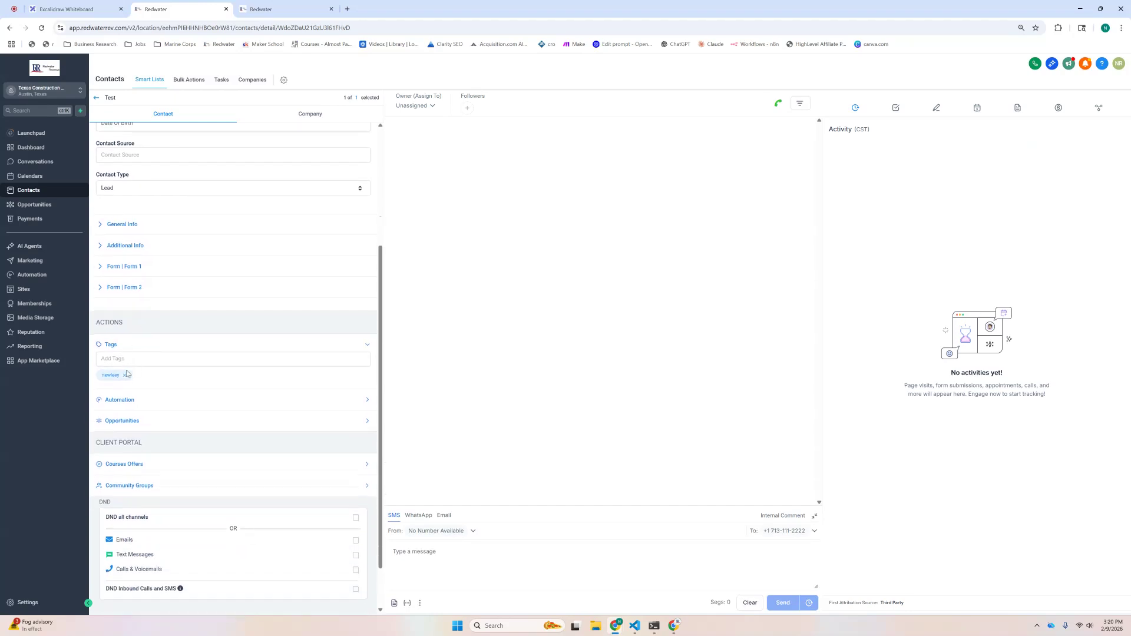
{"action": "scroll", "coordinate": [187, 371], "scroll_direction": "up", "scroll_amount": 3}
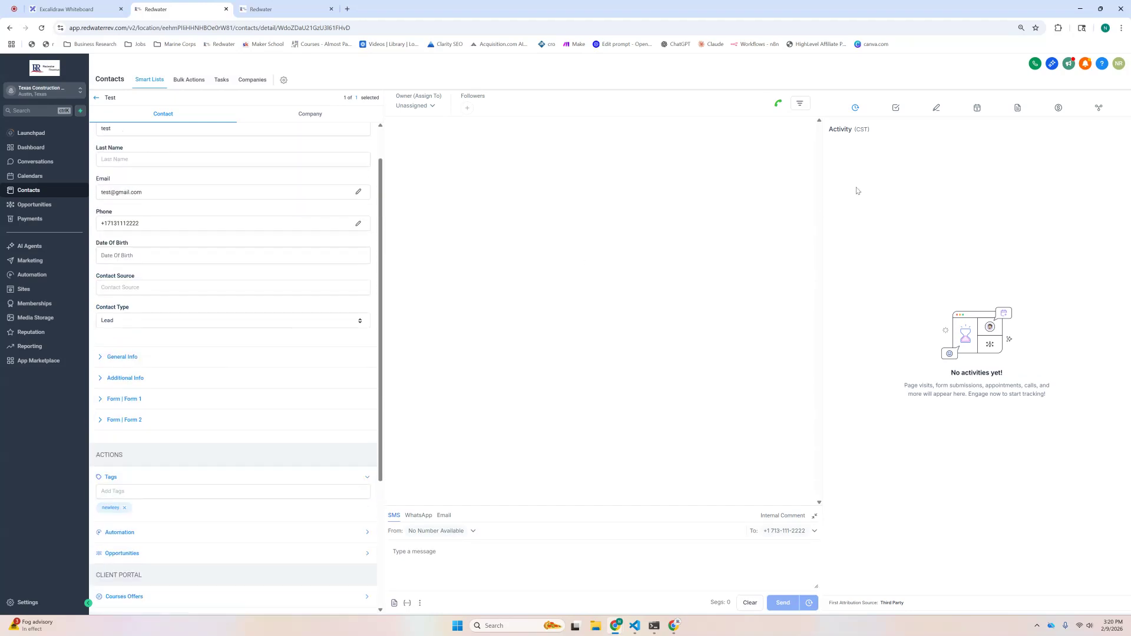
{"action": "left_click", "coordinate": [937, 110]}
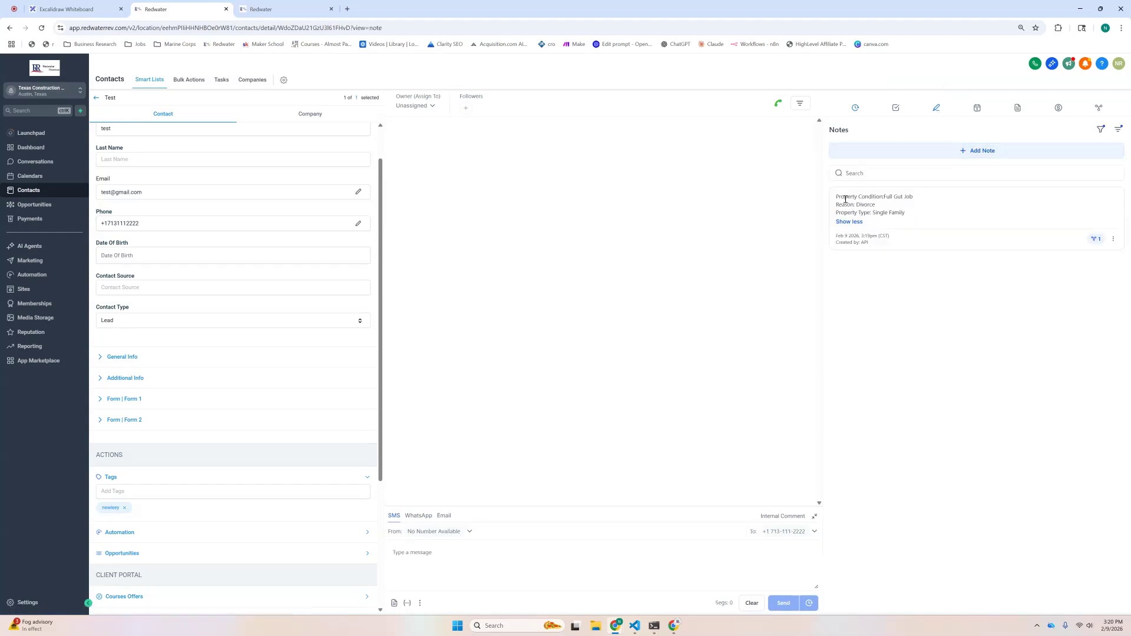
{"action": "left_click_drag", "start_coordinate": [838, 199], "coordinate": [926, 201]}
{"action": "left_click", "coordinate": [834, 207]}
{"action": "left_click_drag", "start_coordinate": [837, 205], "coordinate": [941, 215]}
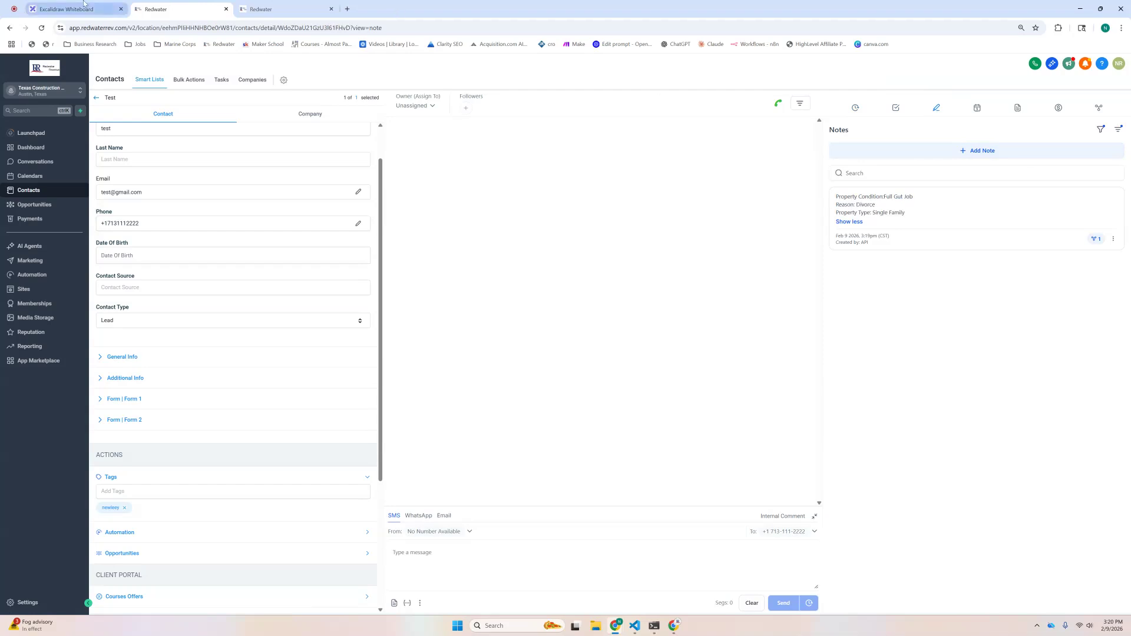
{"action": "left_click", "coordinate": [66, 9]}
{"action": "left_click_drag", "start_coordinate": [181, 99], "coordinate": [1126, 346]}
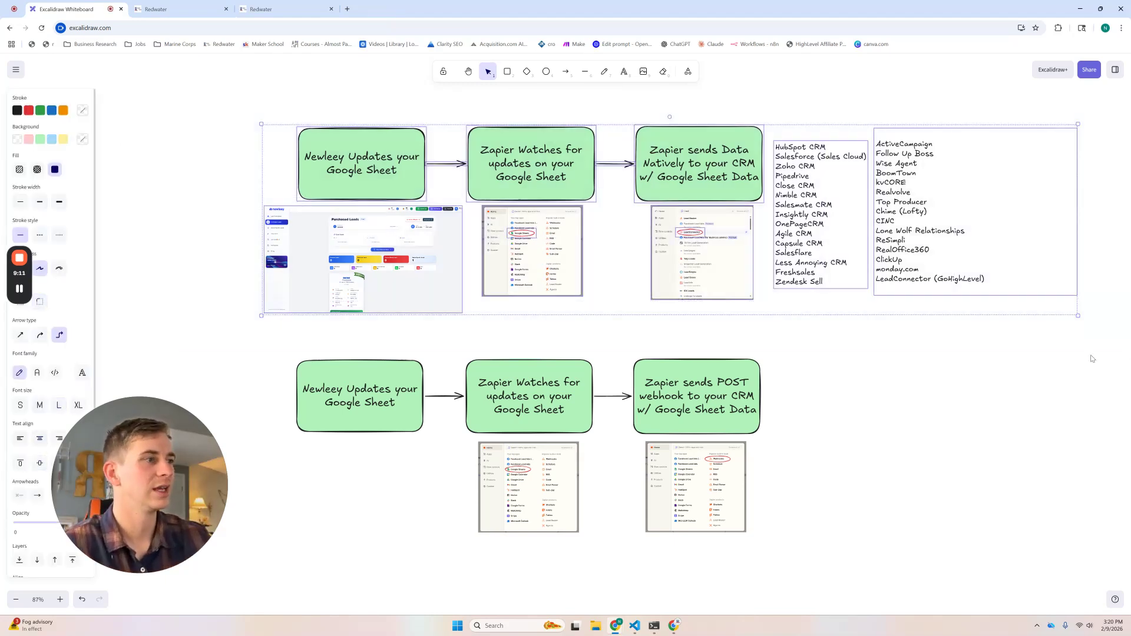
Step: Highlight the upper and lower webhook flow rows on the Excalidraw diagram one at a time
{"action": "left_click", "coordinate": [790, 349]}
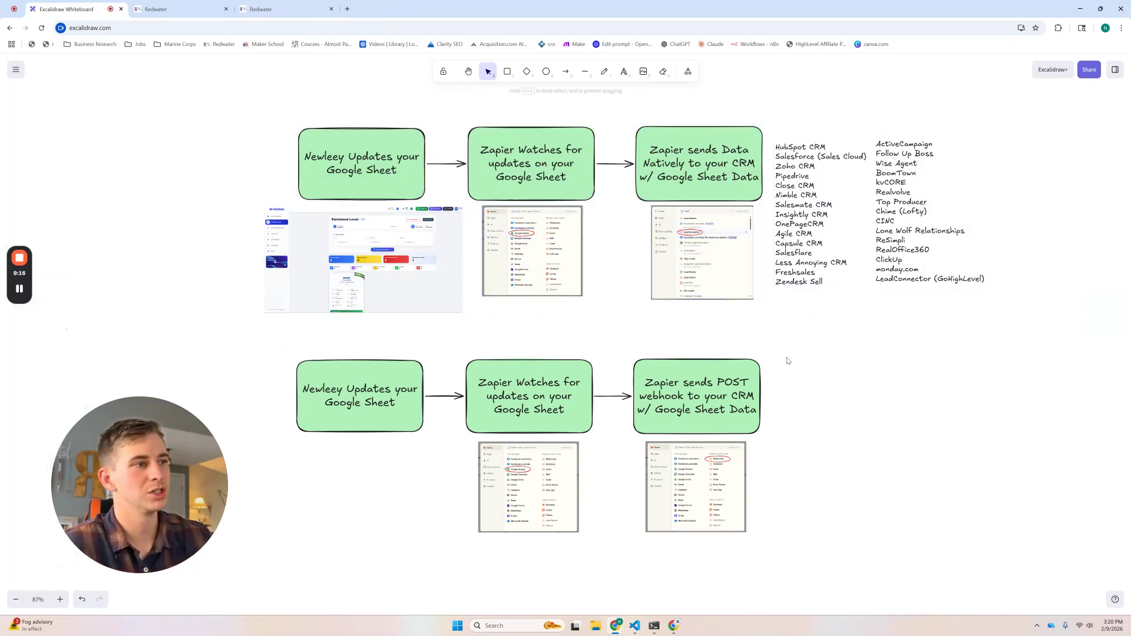
{"action": "scroll", "coordinate": [788, 362], "scroll_direction": "down", "scroll_amount": 2}
{"action": "scroll", "coordinate": [788, 362], "scroll_direction": "right", "scroll_amount": 1}
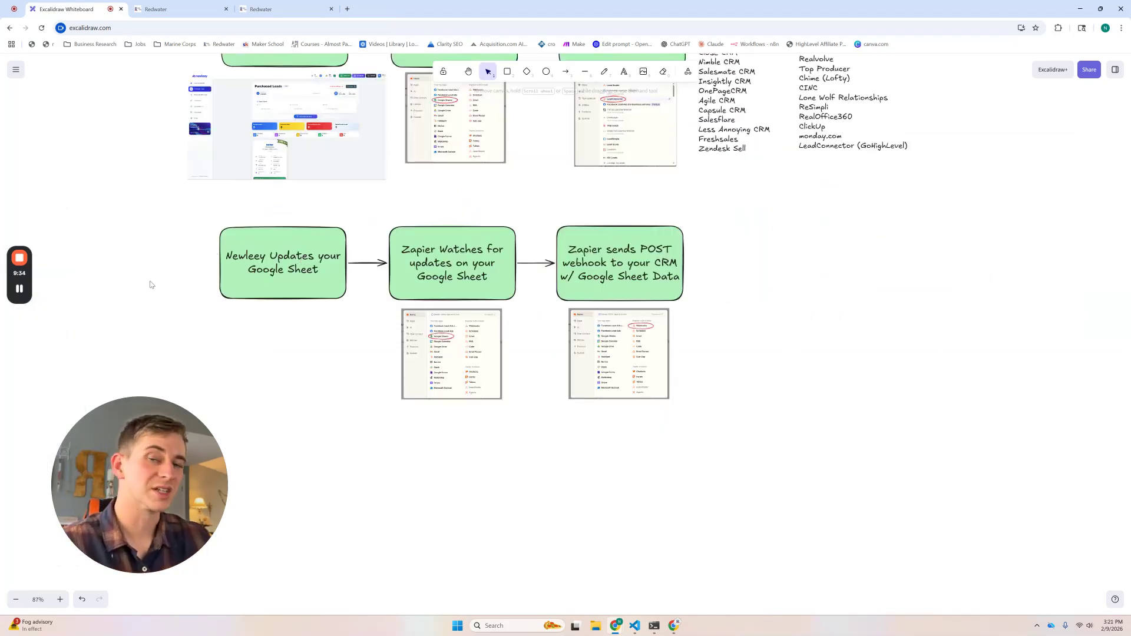
{"action": "left_click_drag", "start_coordinate": [168, 221], "coordinate": [214, 198]}
{"action": "left_click", "coordinate": [704, 414]}
{"action": "left_click", "coordinate": [202, 205]}
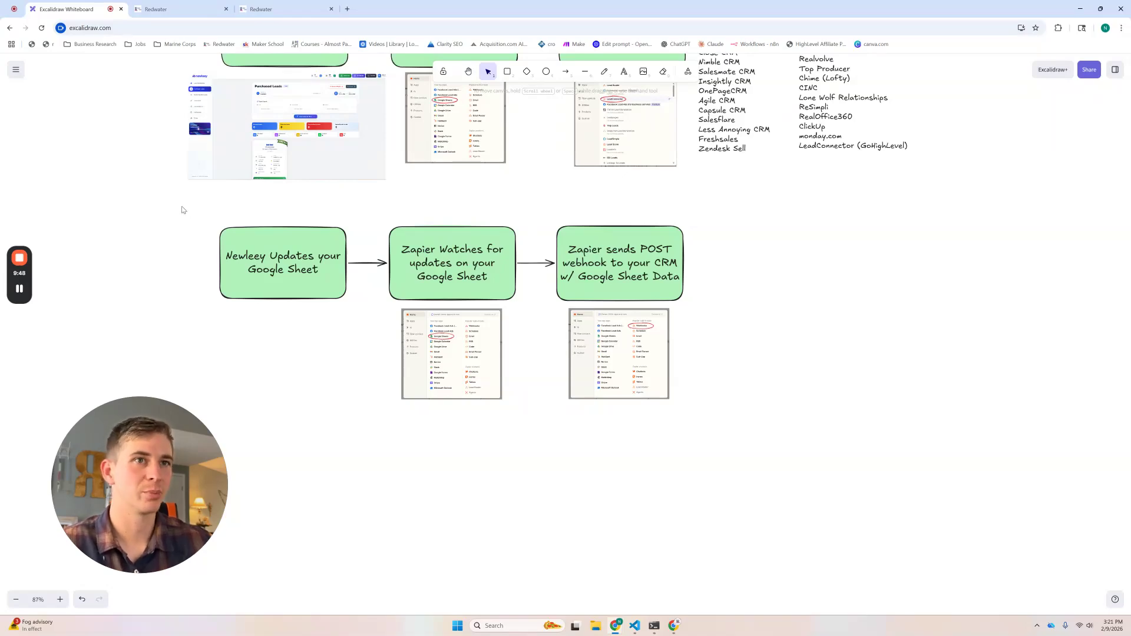
Step: Pan the whiteboard to the Webhooks screenshot, then return to the Zapier editor
{"action": "scroll", "coordinate": [321, 381], "scroll_direction": "up", "scroll_amount": 6}
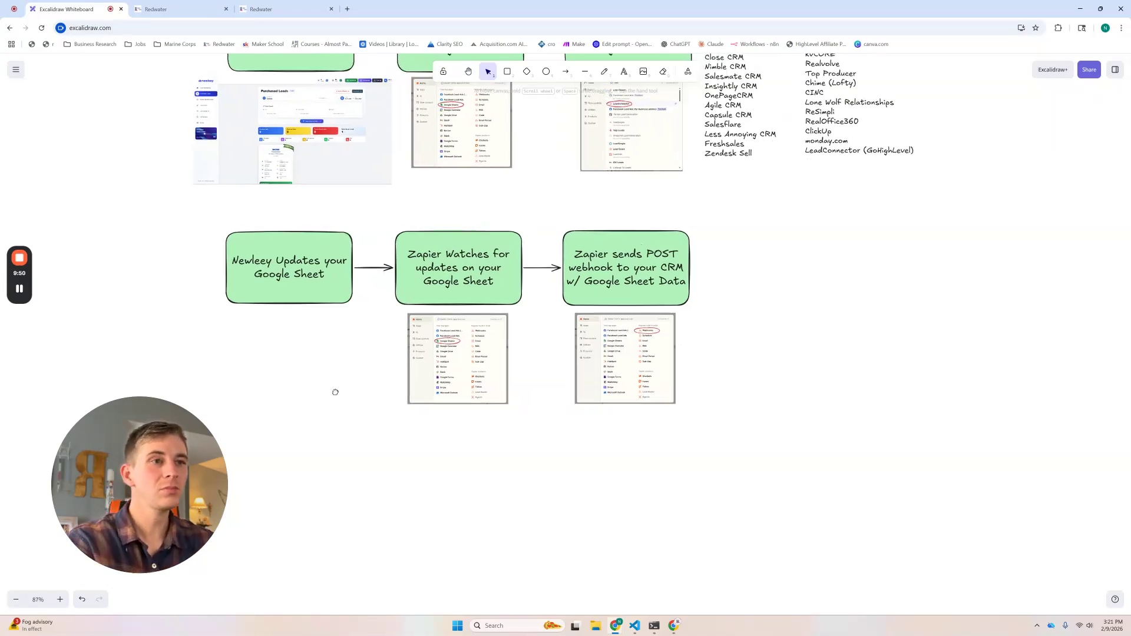
{"action": "left_click_drag", "start_coordinate": [445, 245], "coordinate": [255, 351]}
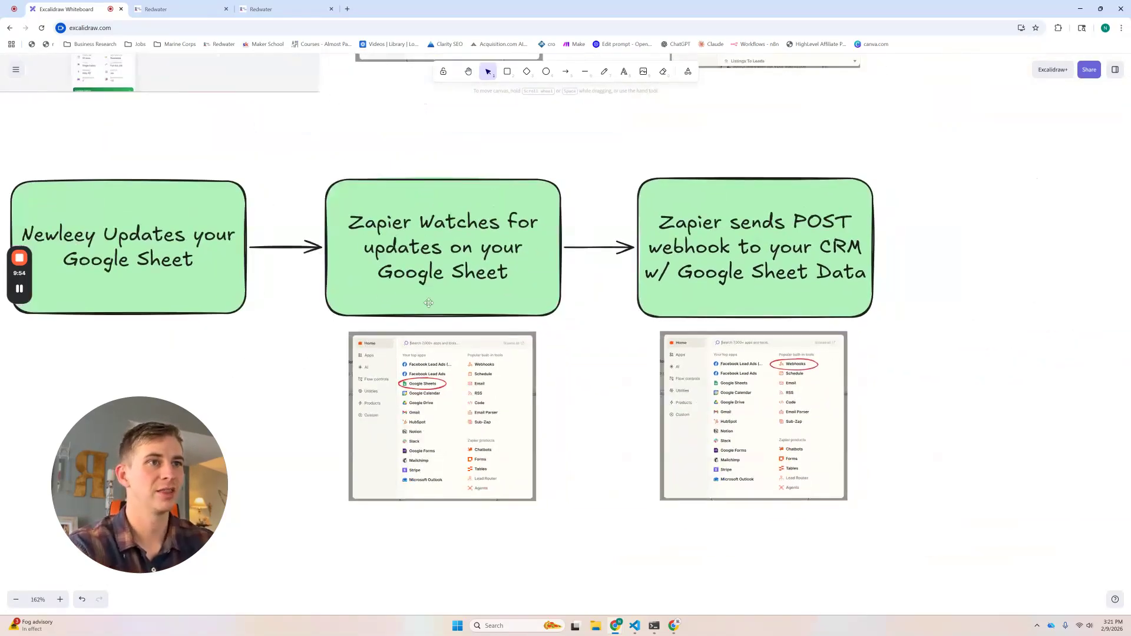
{"action": "left_click_drag", "start_coordinate": [528, 408], "coordinate": [256, 374]}
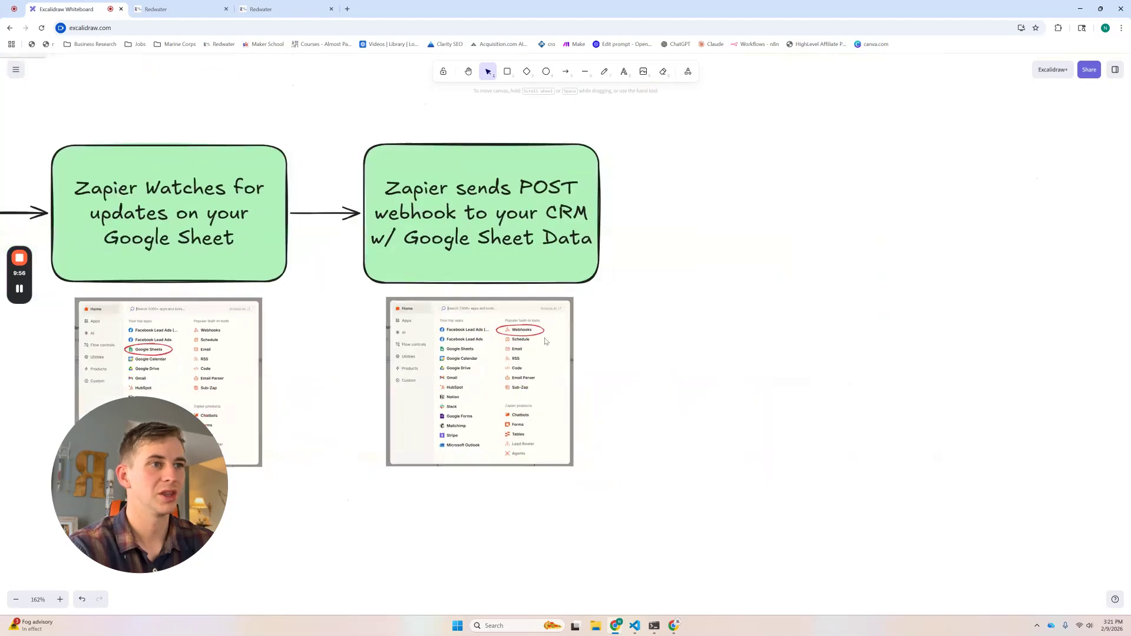
{"action": "scroll", "coordinate": [544, 336], "scroll_direction": "up", "scroll_amount": 3}
{"action": "key", "text": "alt+Tab"}
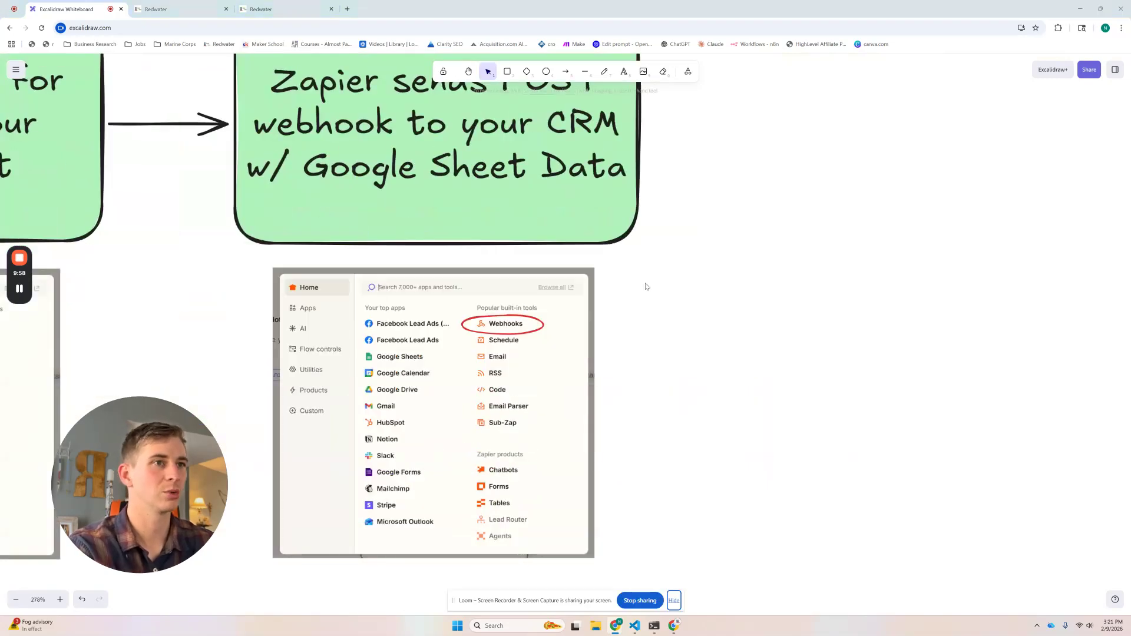
{"action": "key", "text": "alt+Tab"}
{"action": "key", "text": "alt+Tab"}
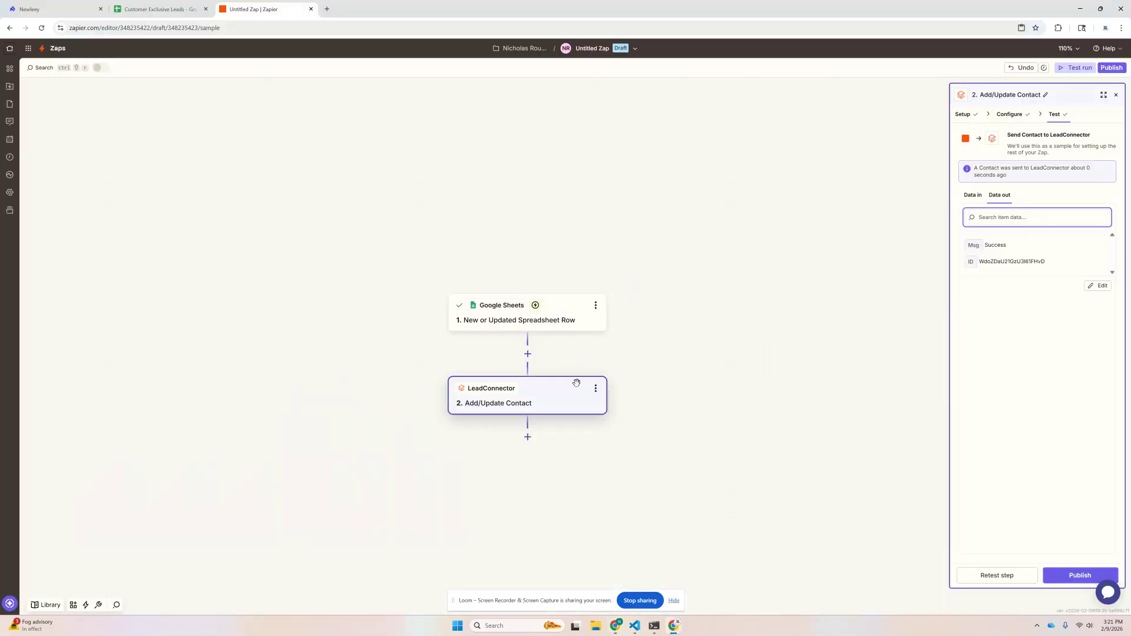
Step: Delete the LeadConnector step and add an empty second step after the tested Sheets trigger
{"action": "left_click", "coordinate": [599, 389]}
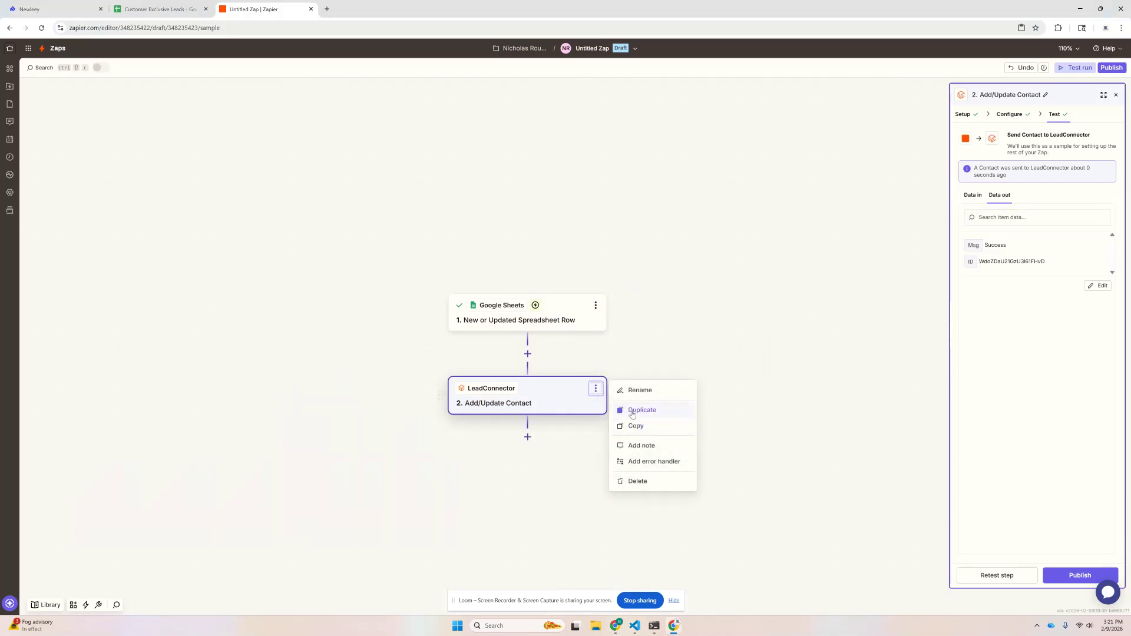
{"action": "left_click", "coordinate": [638, 481]}
{"action": "left_click", "coordinate": [643, 482]}
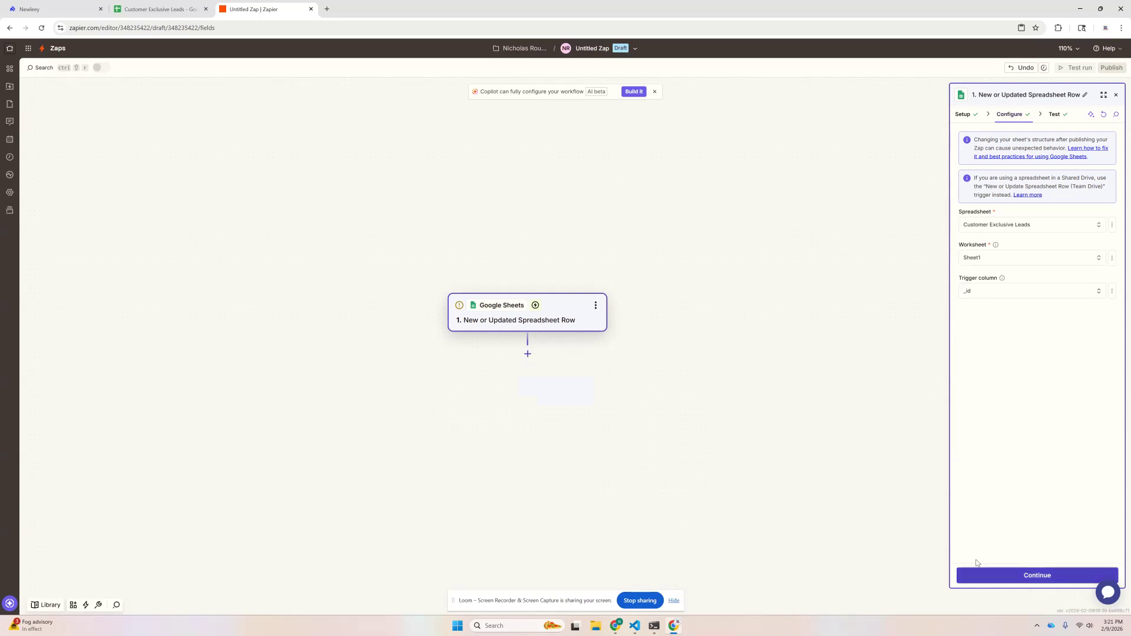
{"action": "left_click", "coordinate": [998, 574]}
{"action": "left_click", "coordinate": [1022, 577]}
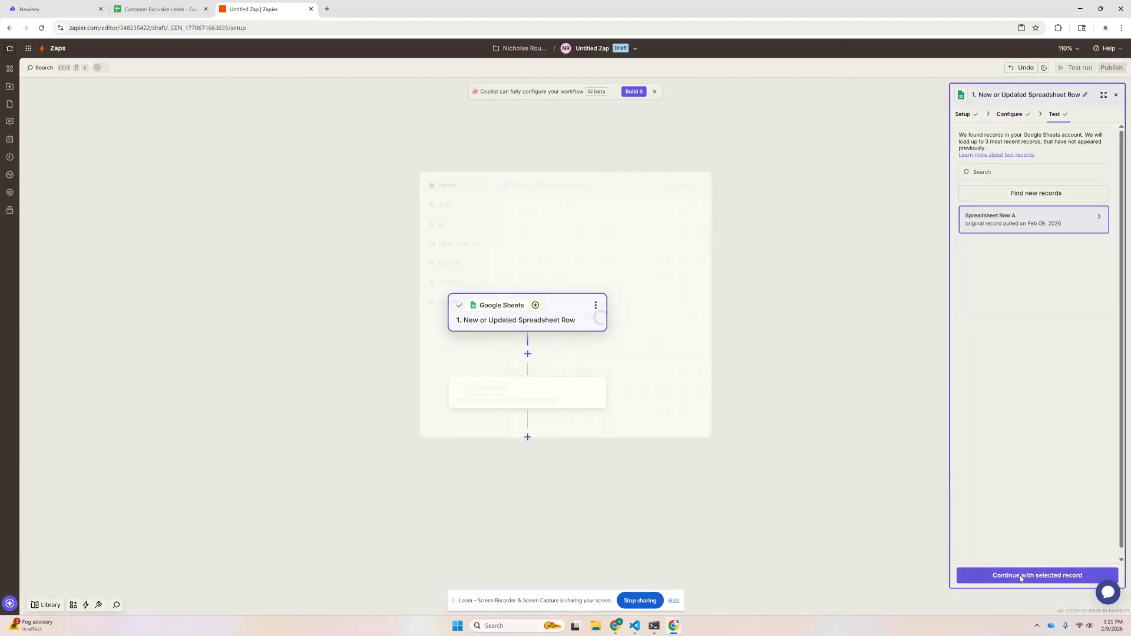
Step: In the CRM tab, go back to the full Contacts list and tick the Test contact
{"action": "key", "text": "alt+Tab"}
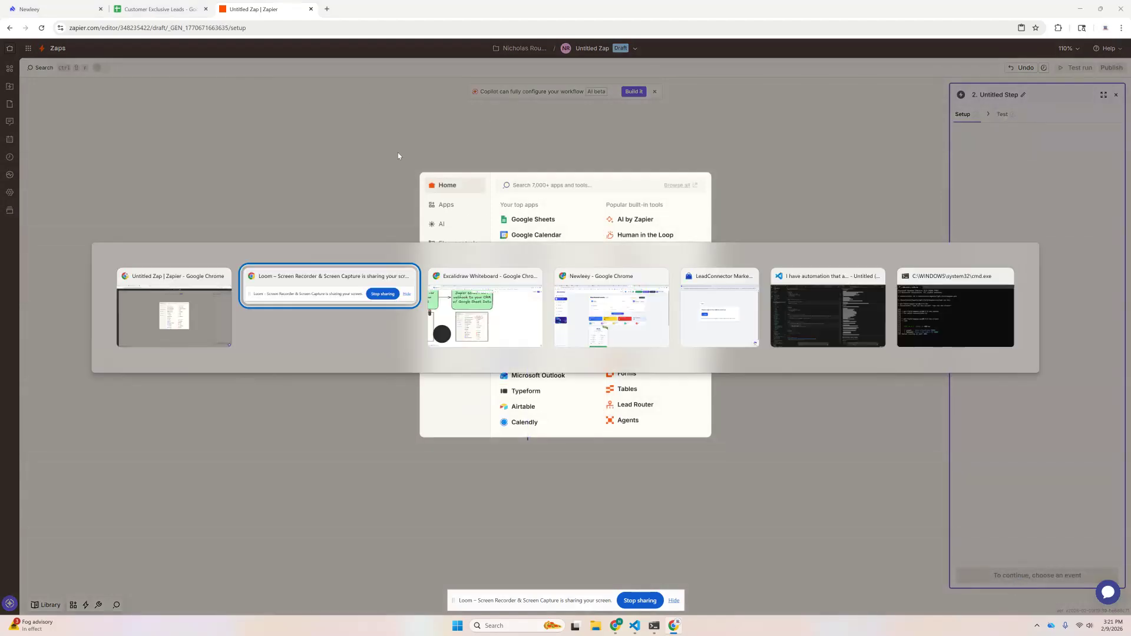
{"action": "key", "text": "alt+Tab"}
{"action": "left_click", "coordinate": [165, 8]}
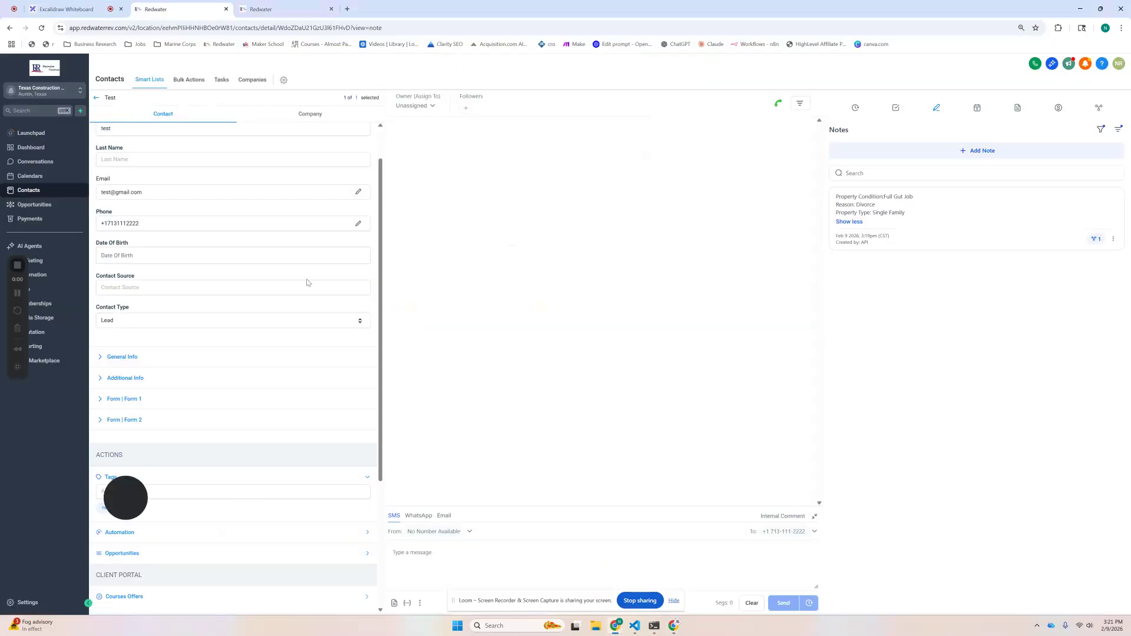
{"action": "left_click", "coordinate": [97, 99]}
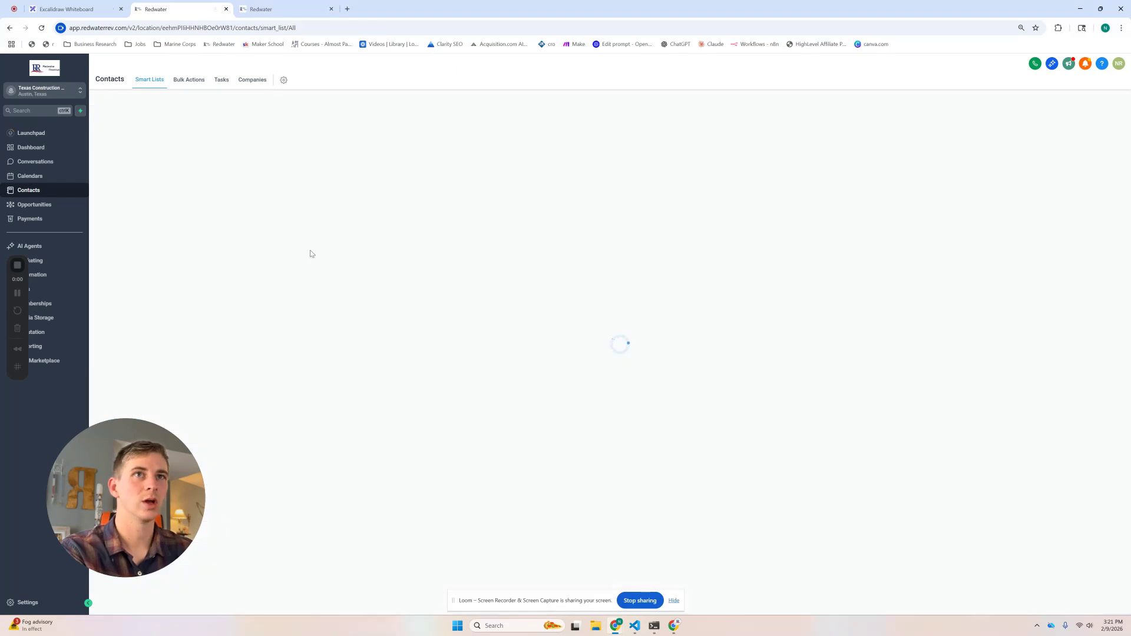
{"action": "left_click", "coordinate": [103, 192]}
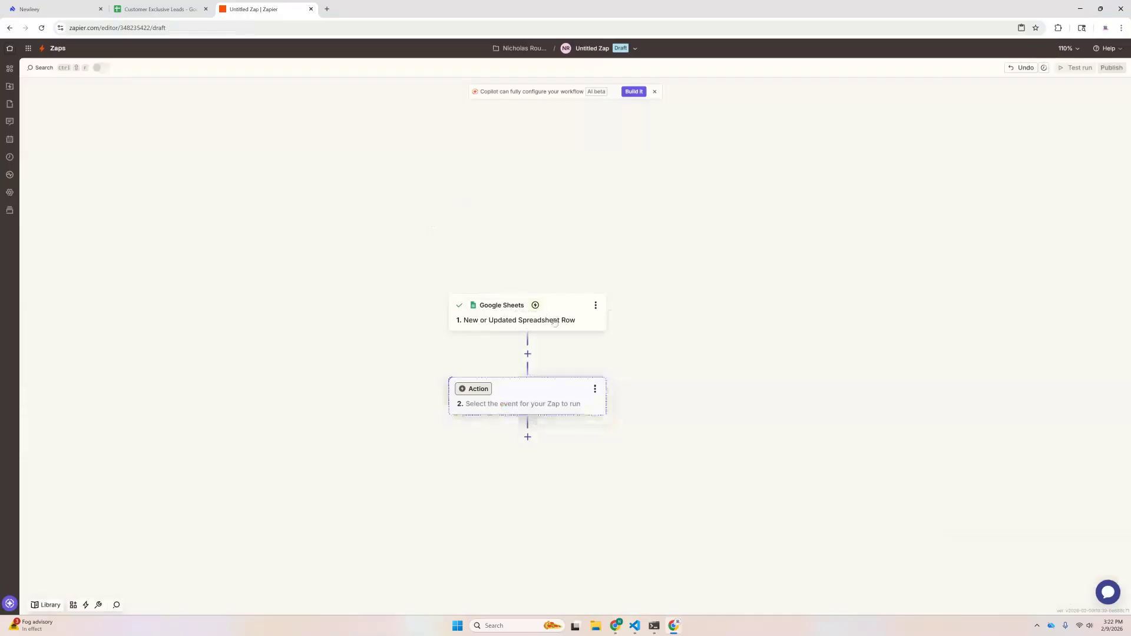
Step: Make step 2 a Webhooks by Zapier action with the POST event, then place the cursor in its URL field
{"action": "left_click", "coordinate": [533, 404]}
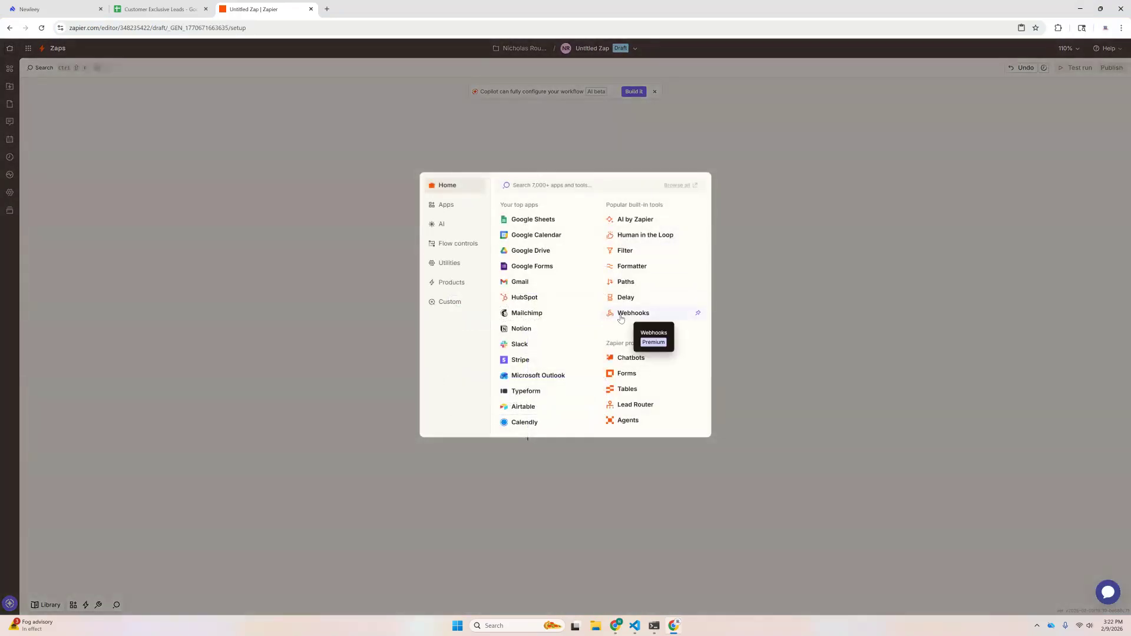
{"action": "left_click", "coordinate": [628, 311]}
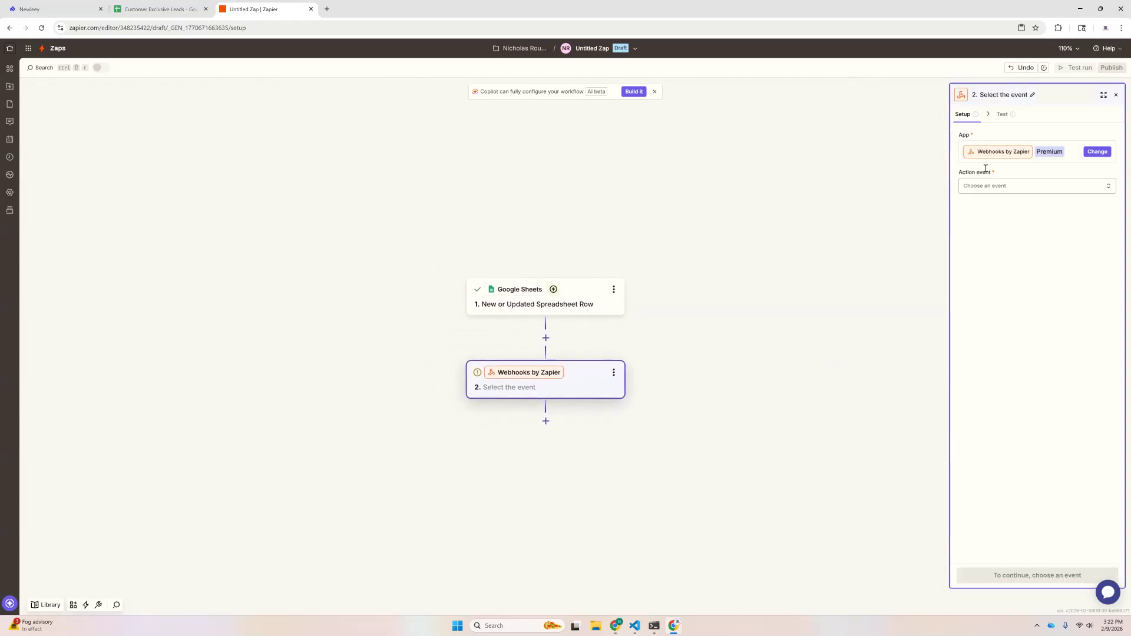
{"action": "left_click", "coordinate": [1022, 187]}
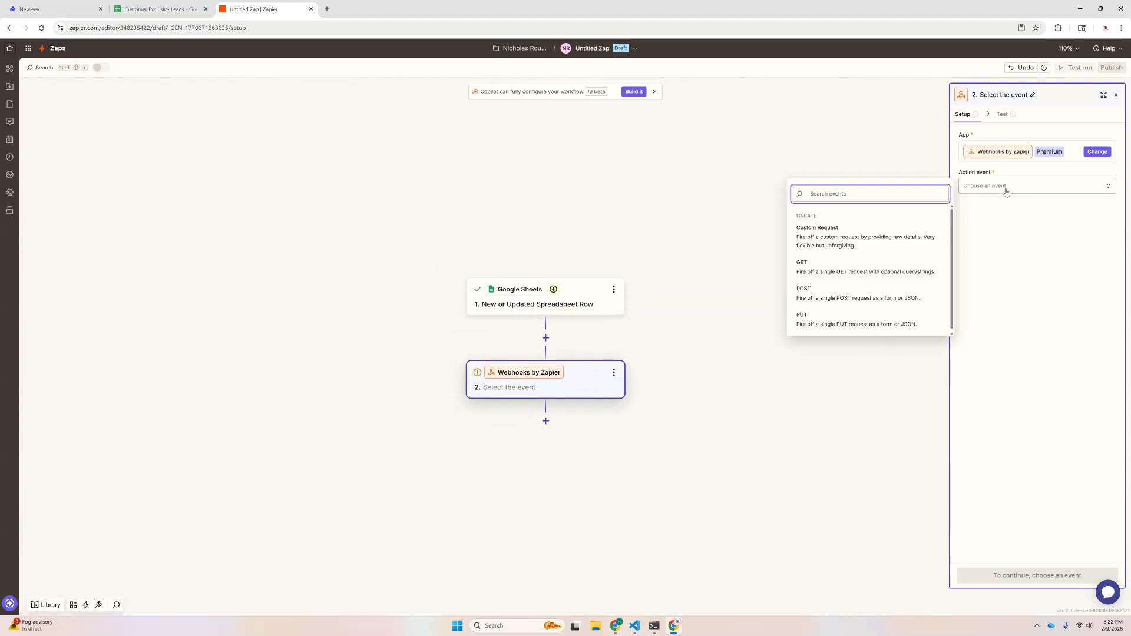
{"action": "left_click", "coordinate": [827, 295]}
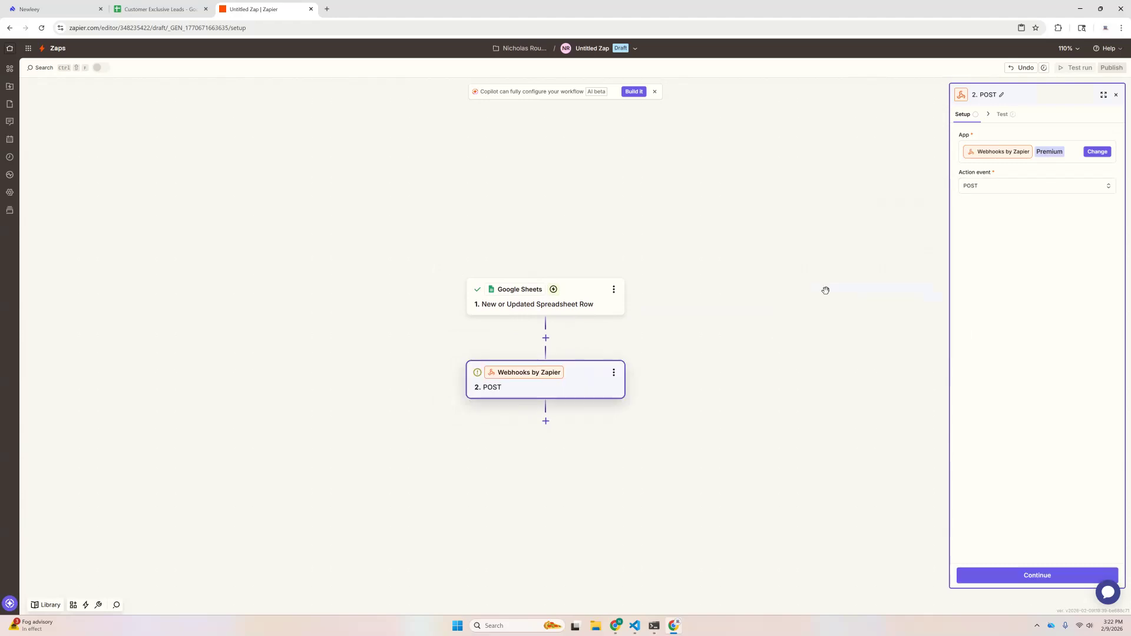
{"action": "left_click", "coordinate": [1034, 576]}
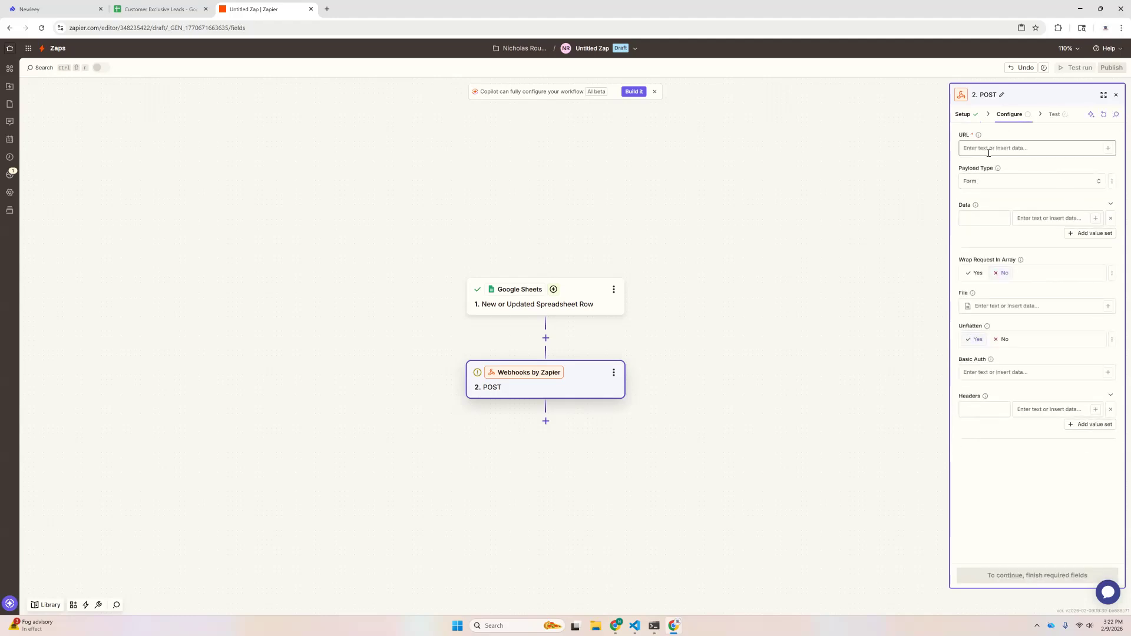
{"action": "left_click", "coordinate": [975, 146]}
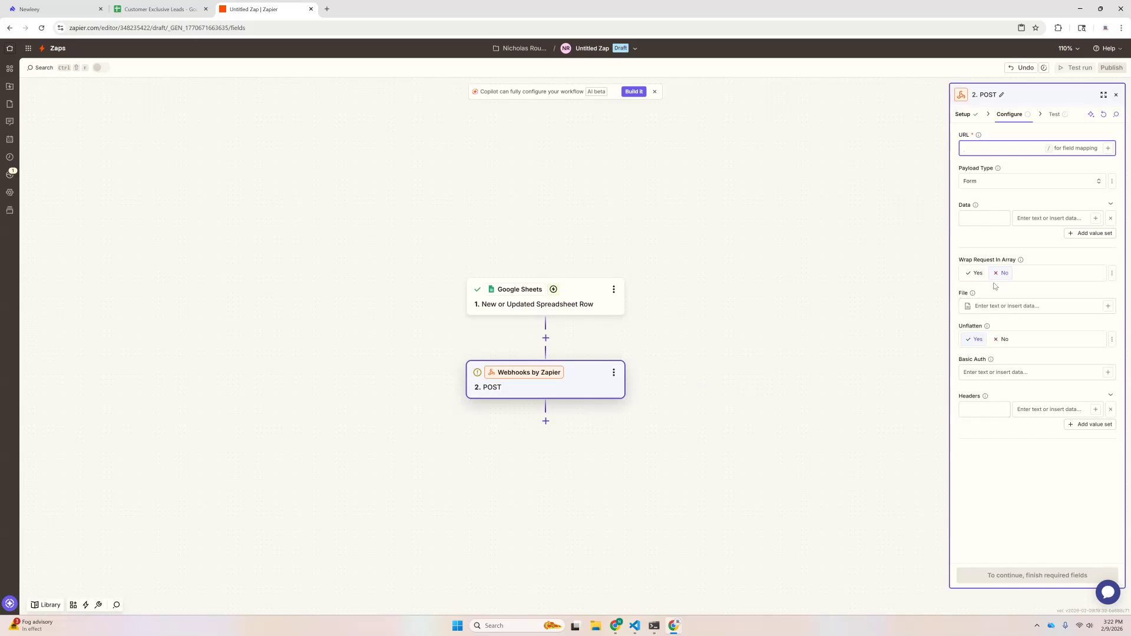
{"action": "key", "text": "alt+Tab"}
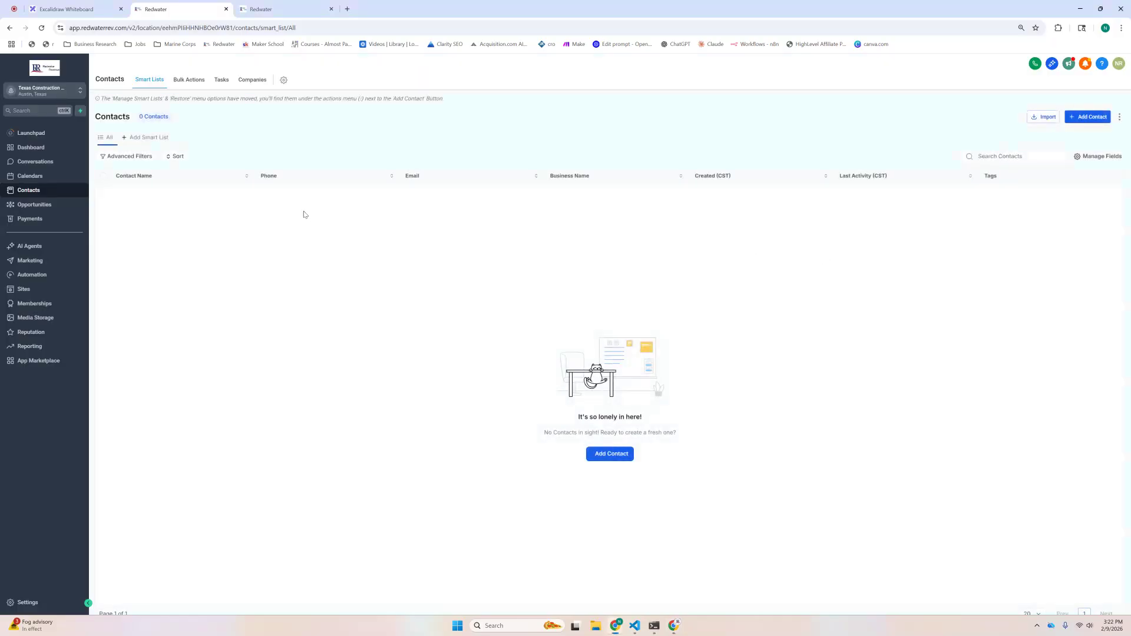
Step: Start a new blank HighLevel workflow from Automation > Workflows
{"action": "left_click", "coordinate": [253, 9]}
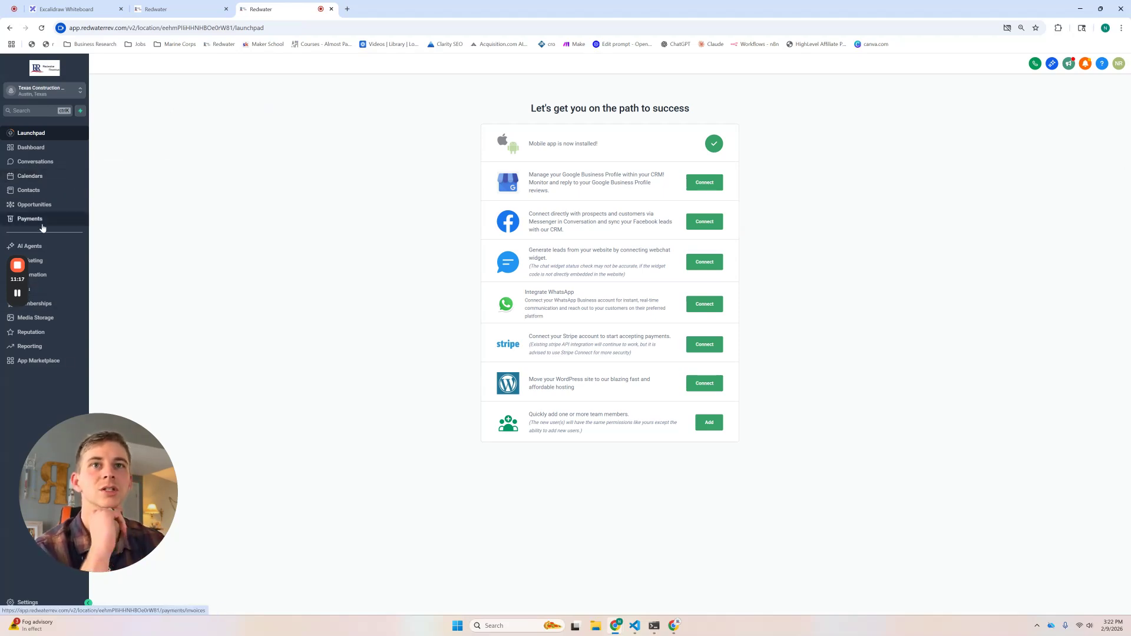
{"action": "left_click", "coordinate": [60, 279]}
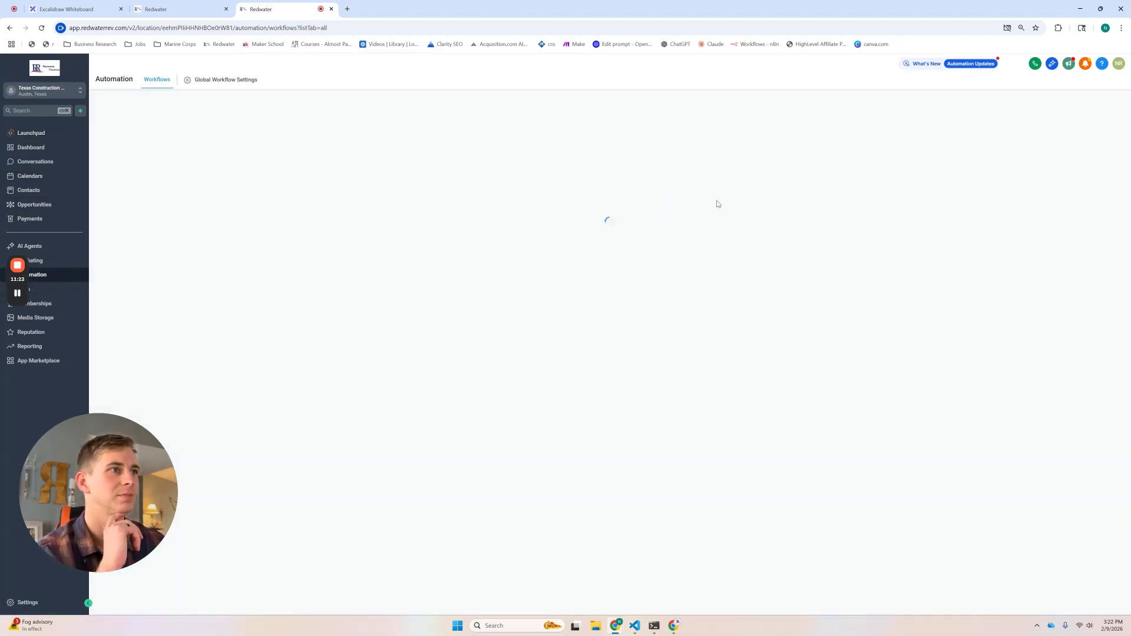
{"action": "left_click", "coordinate": [877, 112]}
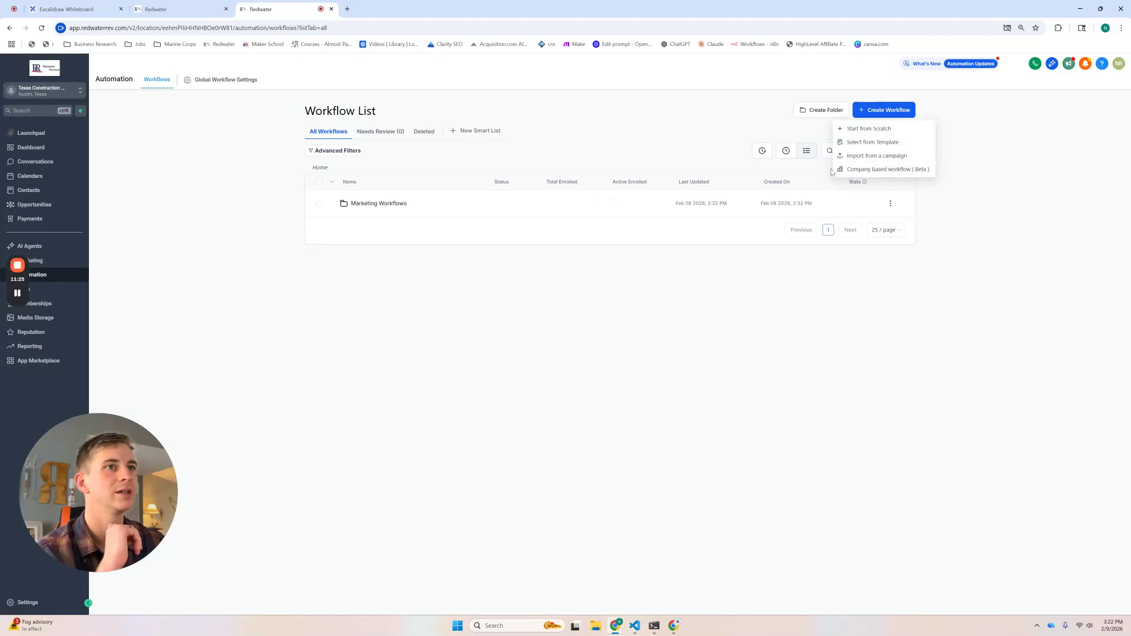
{"action": "left_click", "coordinate": [868, 129]}
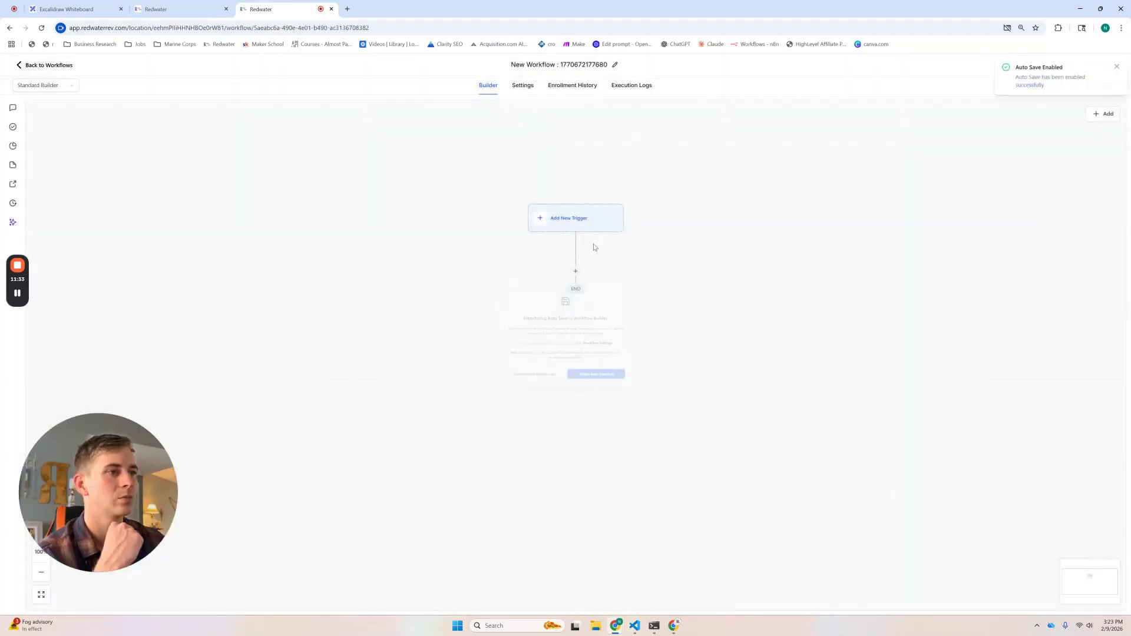
Step: Add an Inbound Webhook trigger to the workflow and copy its webhook POST URL
{"action": "left_click", "coordinate": [587, 219]}
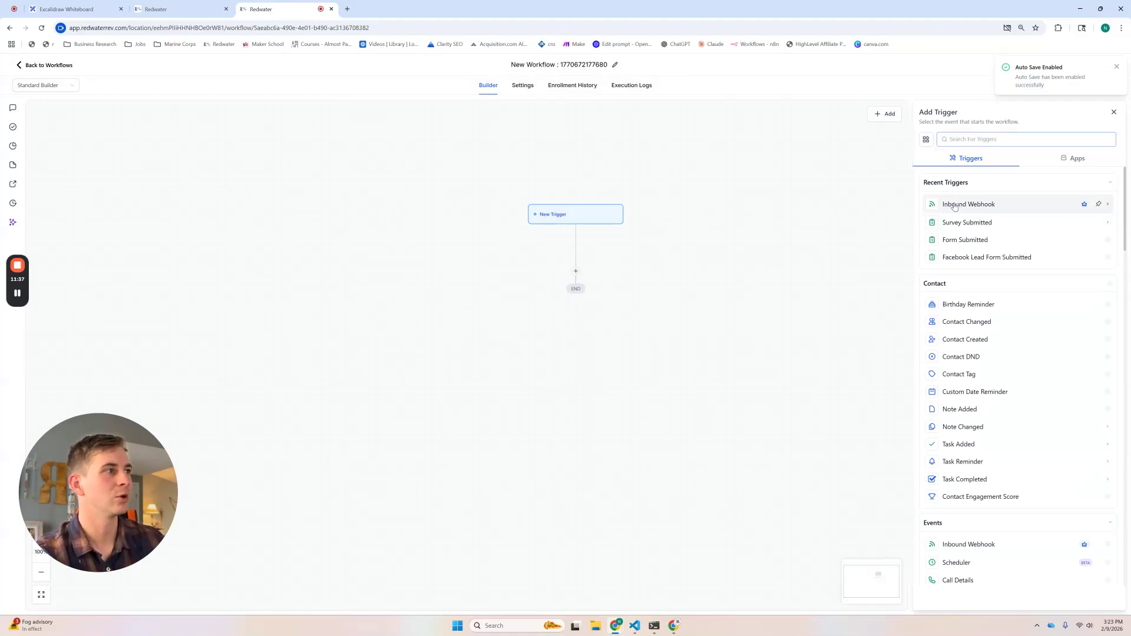
{"action": "left_click", "coordinate": [954, 206]}
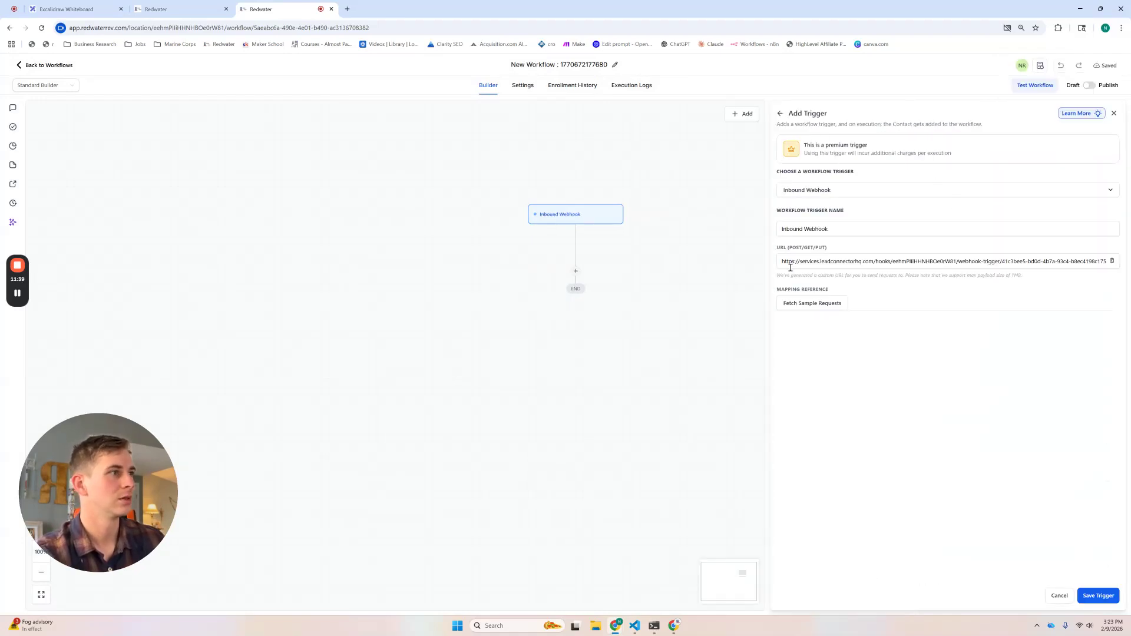
{"action": "left_click_drag", "start_coordinate": [783, 264], "coordinate": [968, 264]}
{"action": "left_click", "coordinate": [1117, 264]}
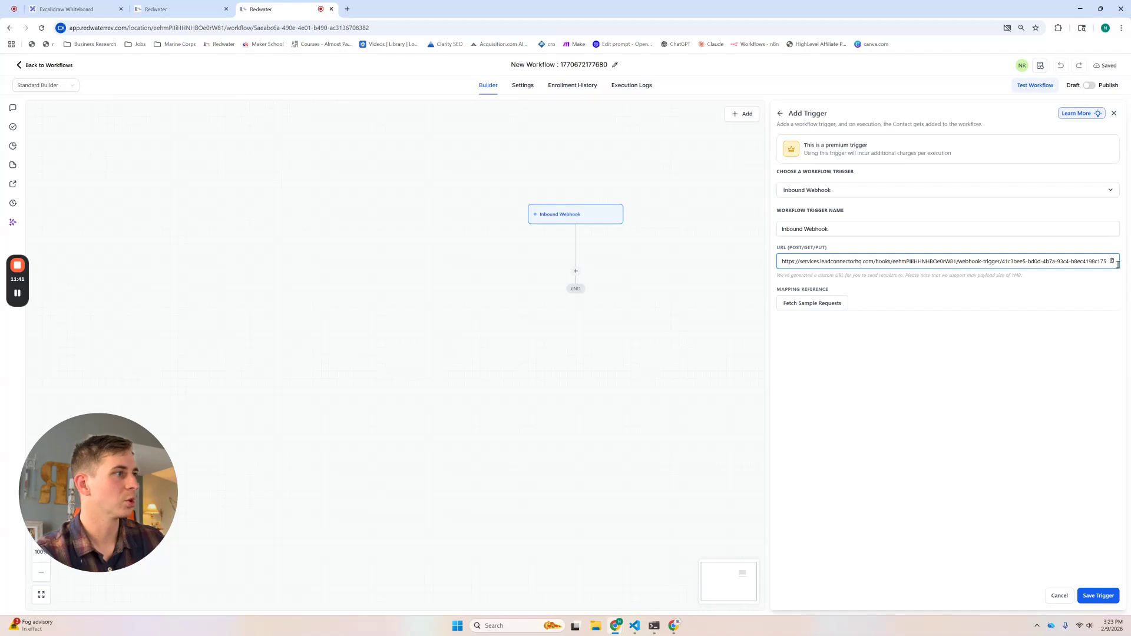
{"action": "left_click", "coordinate": [1112, 261]}
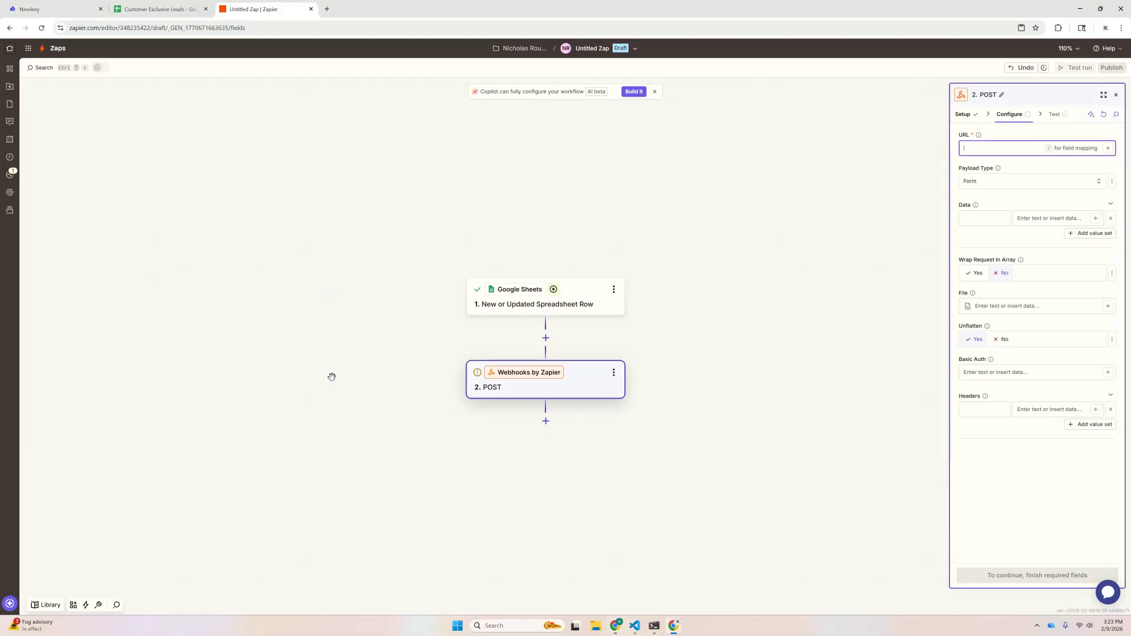
Step: Paste the HighLevel webhook URL, keep Form payload, and test the POST step successfully
{"action": "left_click", "coordinate": [993, 146]}
{"action": "key", "text": "ctrl+v"}
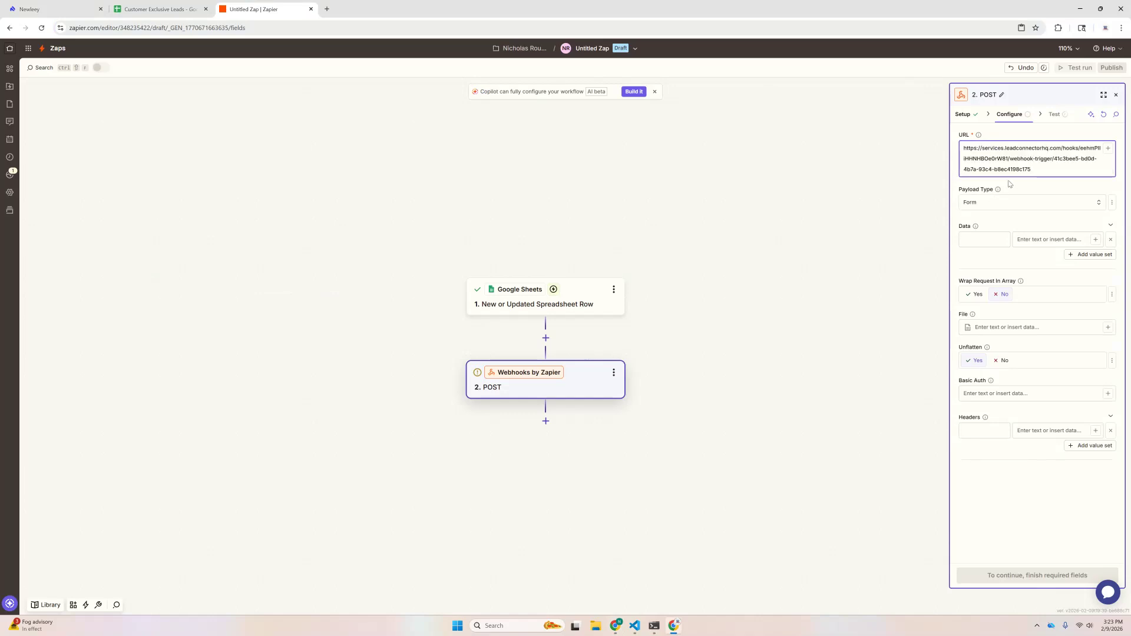
{"action": "left_click", "coordinate": [988, 206]}
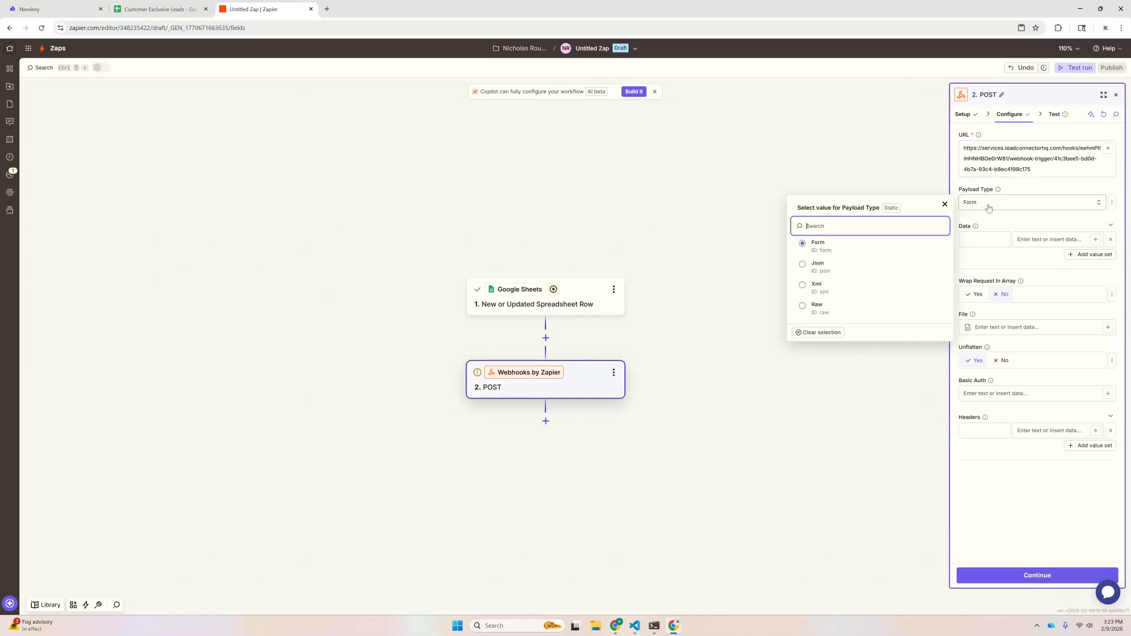
{"action": "left_click", "coordinate": [1084, 202]}
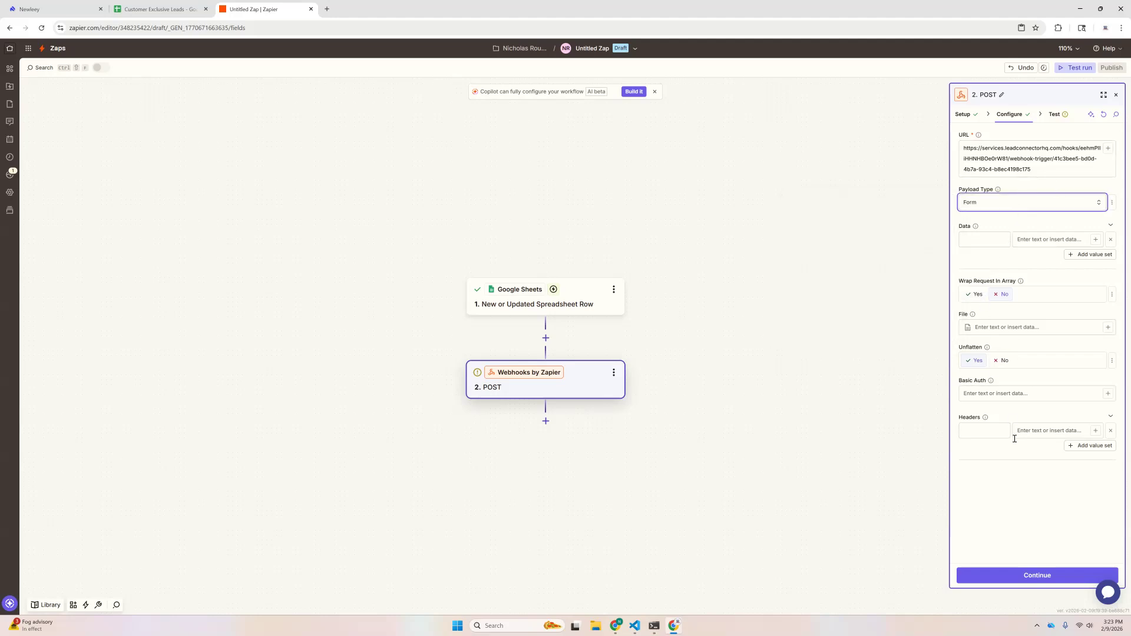
{"action": "left_click", "coordinate": [1017, 578]}
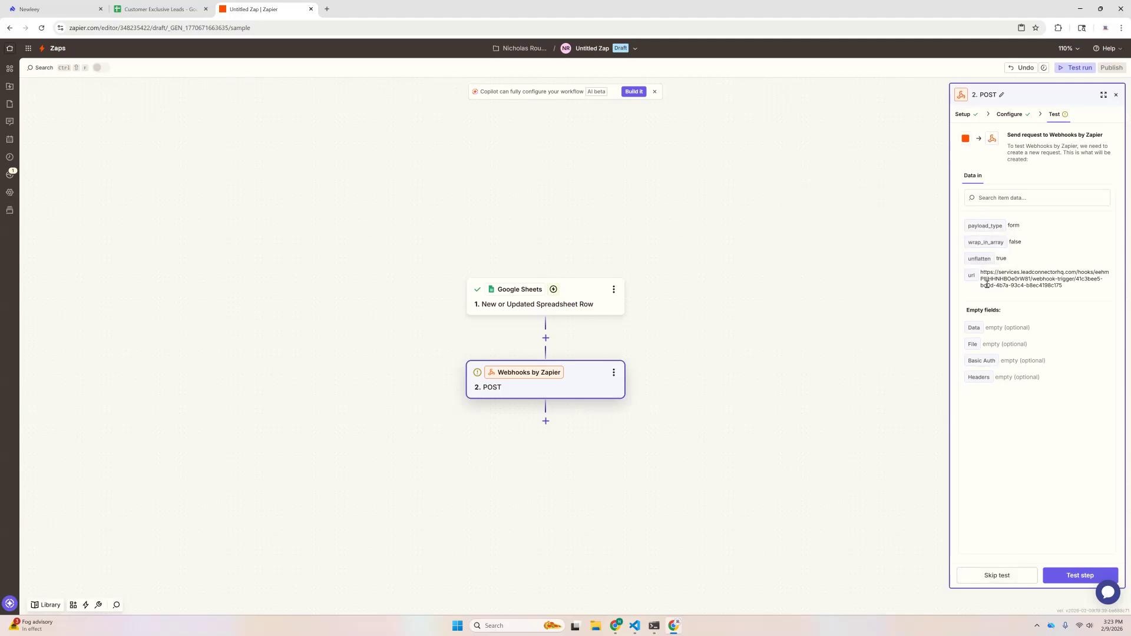
{"action": "left_click", "coordinate": [1071, 576]}
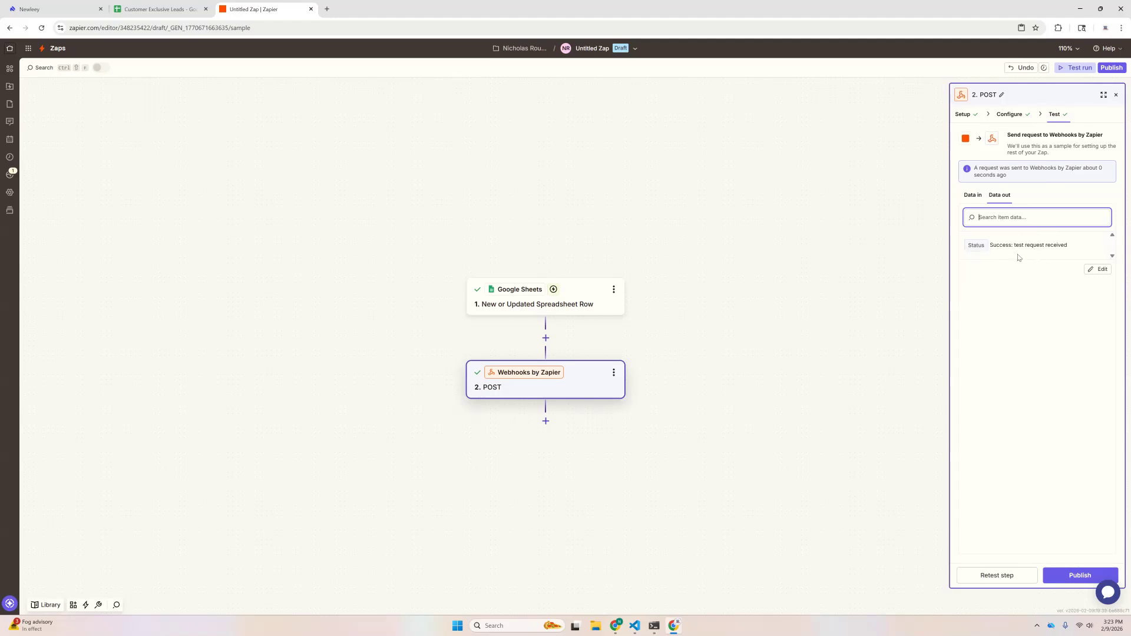
{"action": "key", "text": "alt+Tab"}
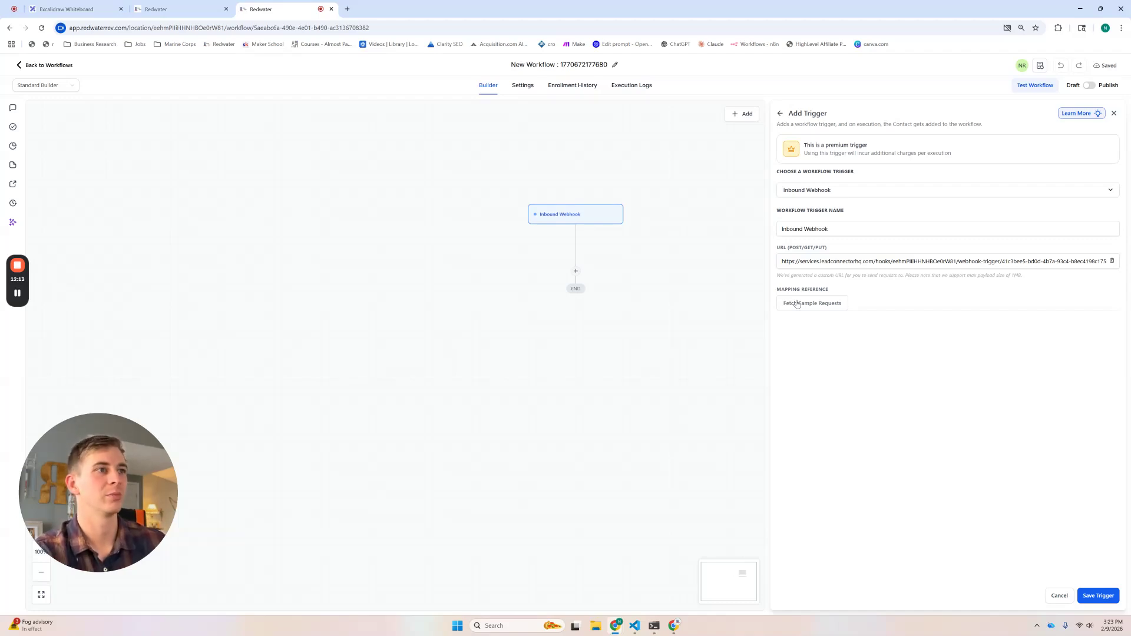
Step: Set the received 15:23:30 test request as the trigger's mapping reference, showing the COL$A and COL$B values
{"action": "left_click_drag", "start_coordinate": [782, 263], "coordinate": [992, 261]}
{"action": "left_click", "coordinate": [985, 279]}
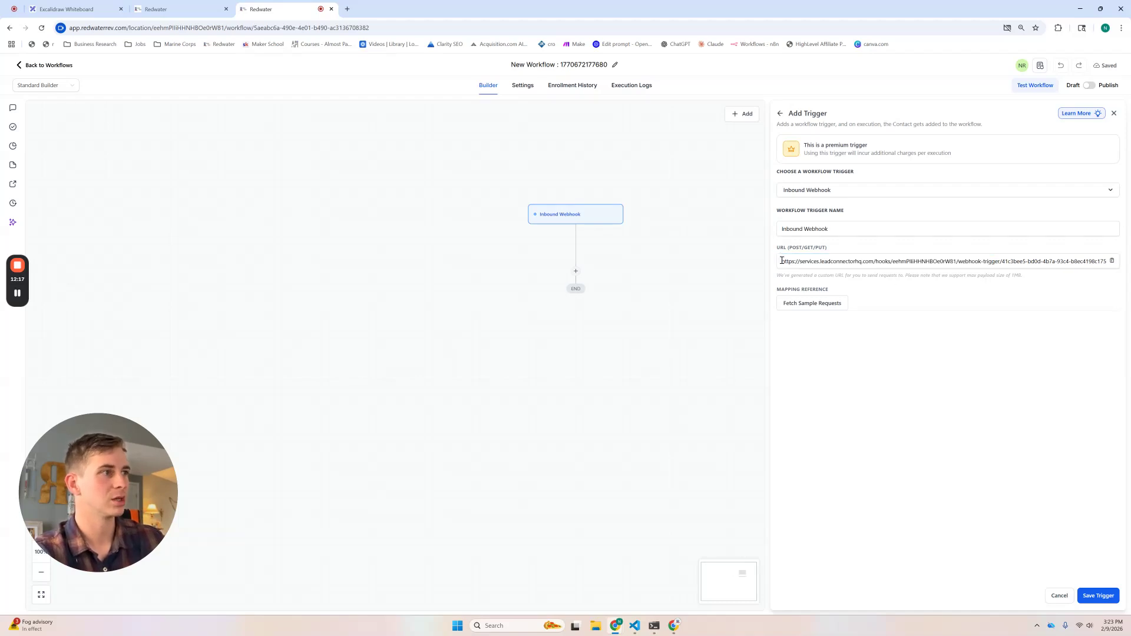
{"action": "left_click_drag", "start_coordinate": [791, 251], "coordinate": [804, 250]}
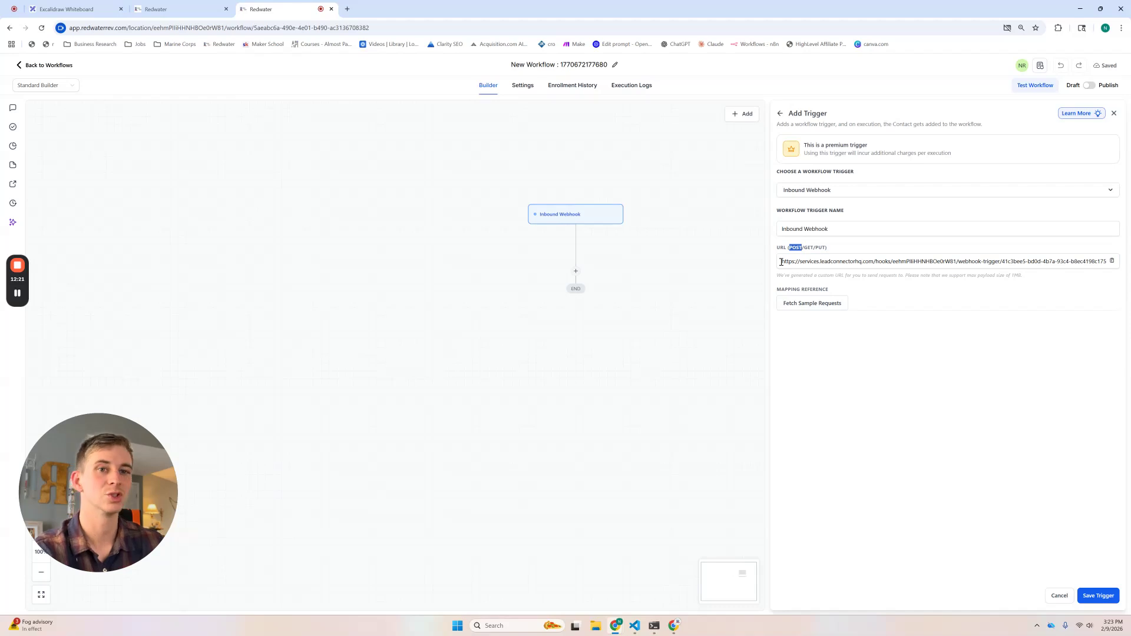
{"action": "left_click", "coordinate": [818, 306]}
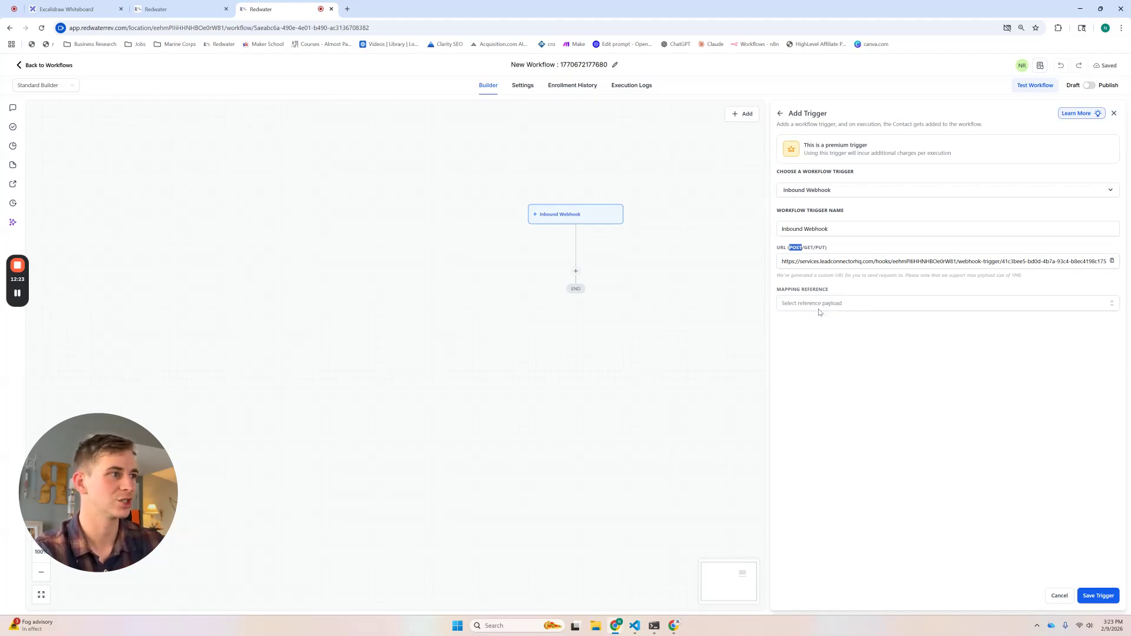
{"action": "left_click", "coordinate": [814, 304]}
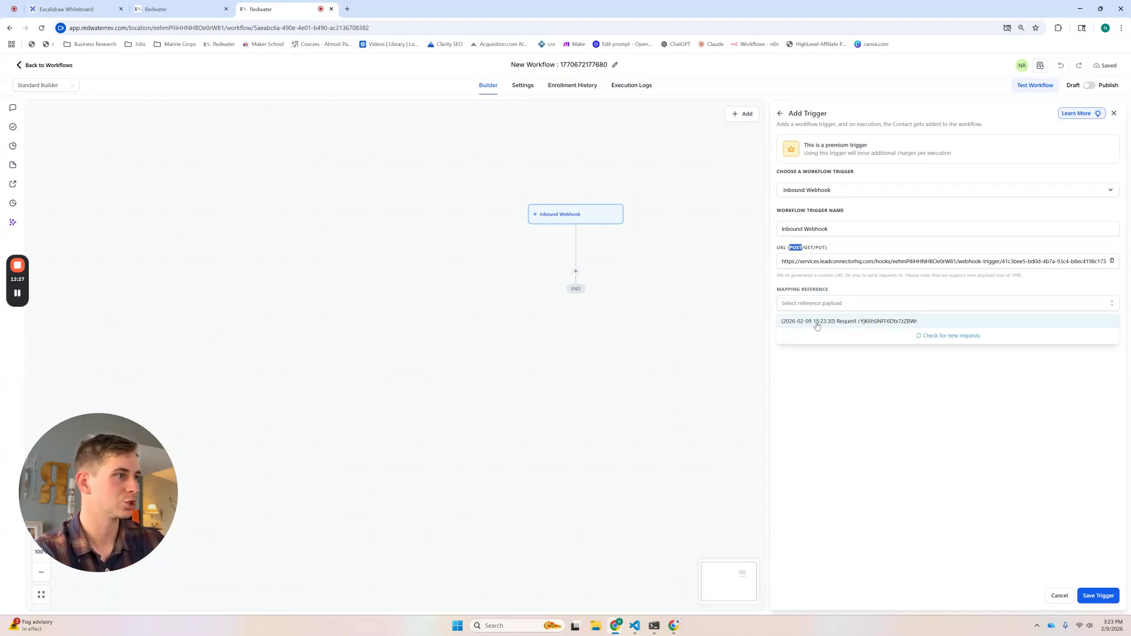
{"action": "left_click", "coordinate": [818, 323]}
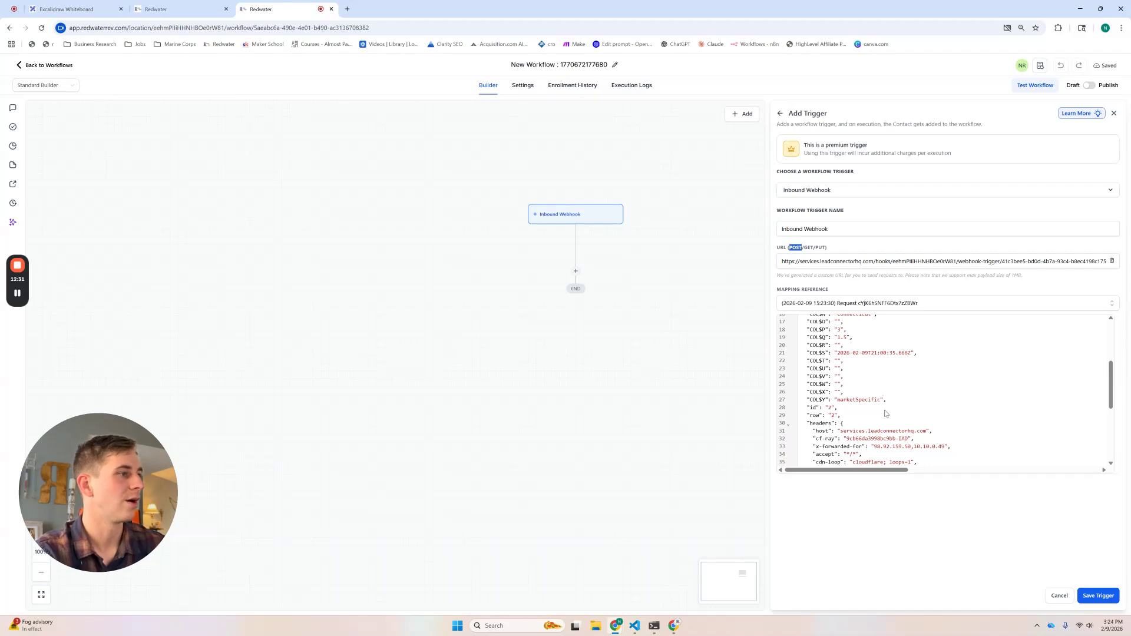
{"action": "scroll", "coordinate": [887, 425], "scroll_direction": "up", "scroll_amount": 3}
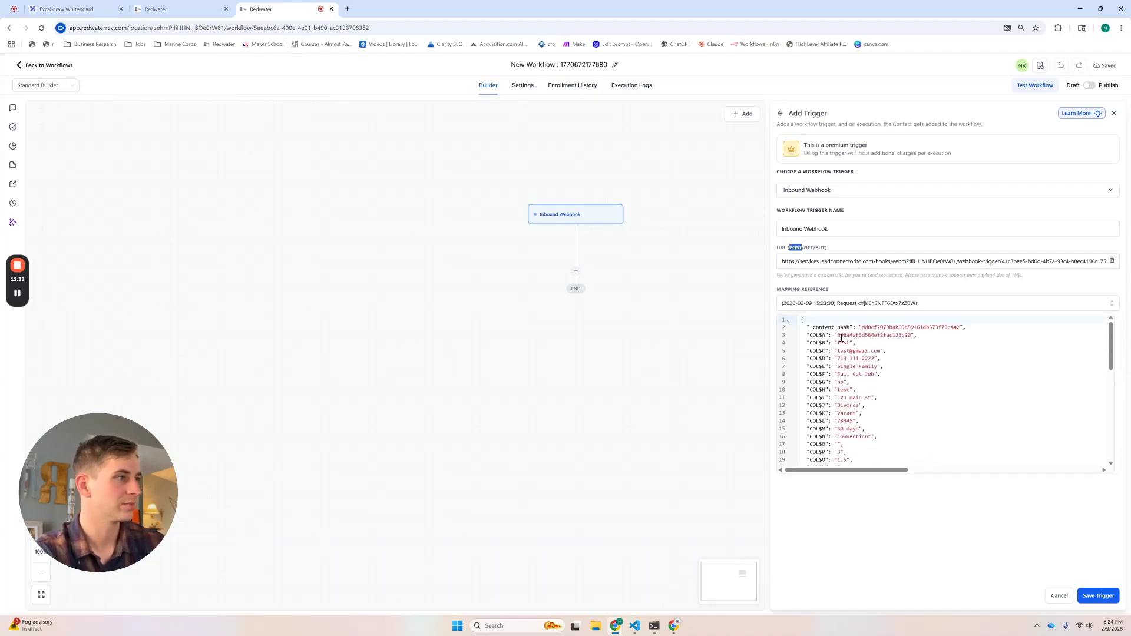
{"action": "left_click_drag", "start_coordinate": [838, 338], "coordinate": [912, 335]}
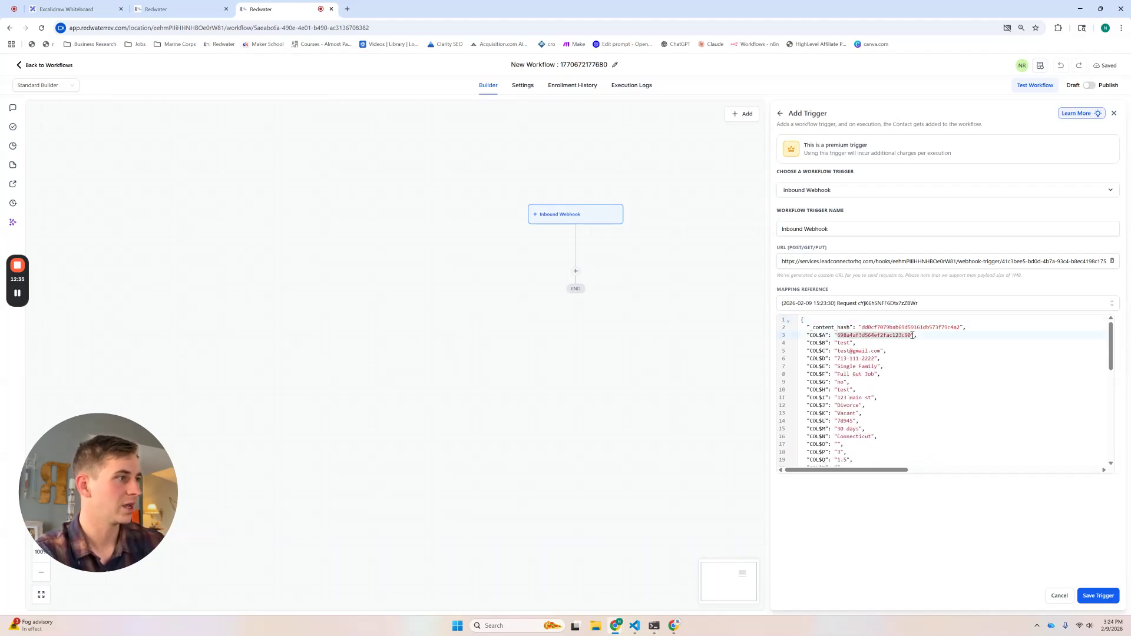
{"action": "left_click_drag", "start_coordinate": [839, 344], "coordinate": [879, 352]}
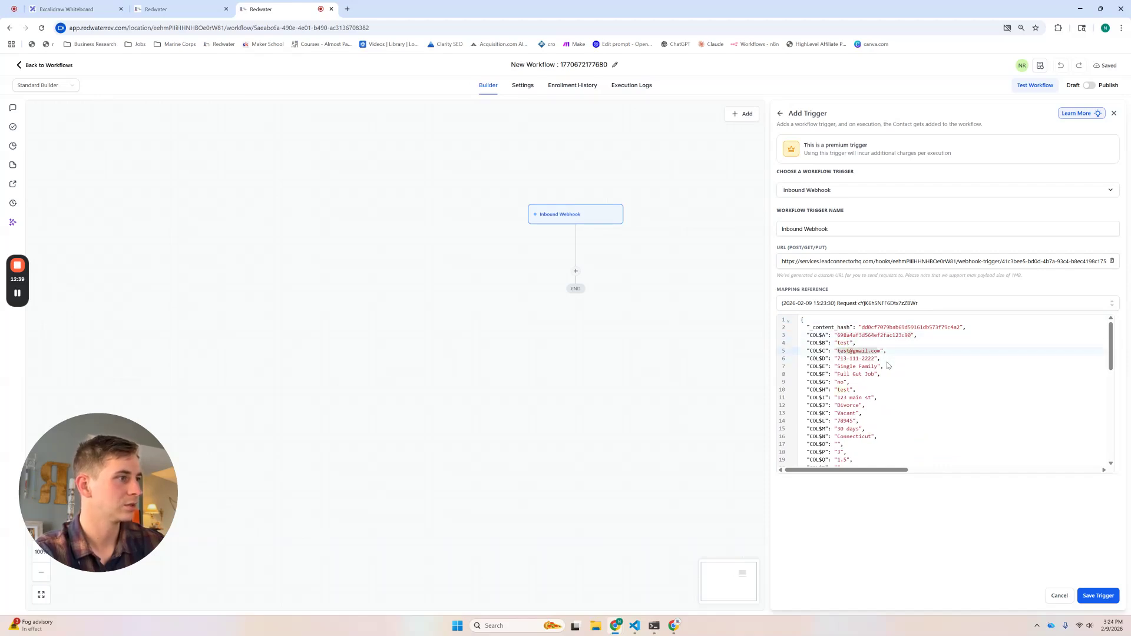
Step: Save the webhook trigger and map the contact action's Full Name field to webhook COL$B
{"action": "left_click", "coordinate": [1097, 595]}
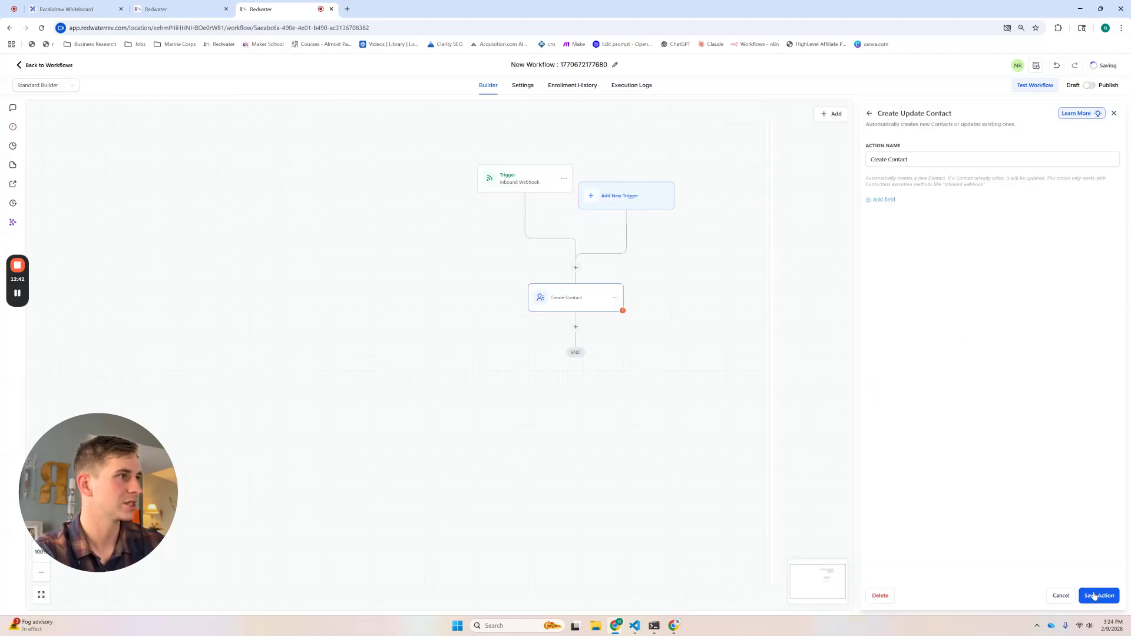
{"action": "triple_click", "coordinate": [909, 158]}
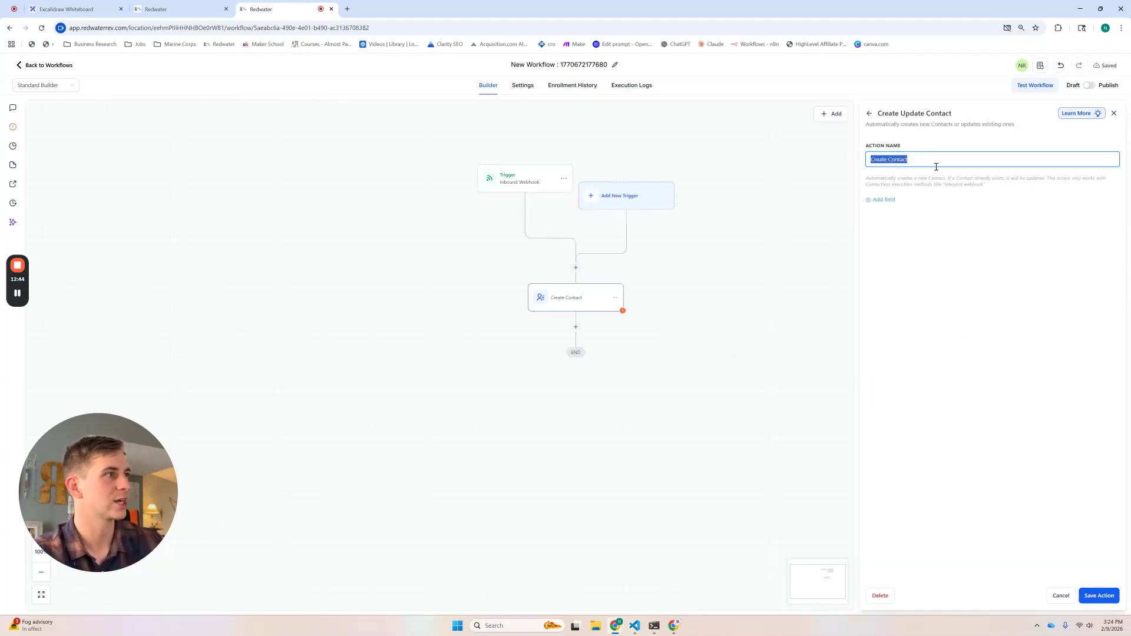
{"action": "left_click", "coordinate": [885, 201]}
{"action": "left_click", "coordinate": [922, 200]}
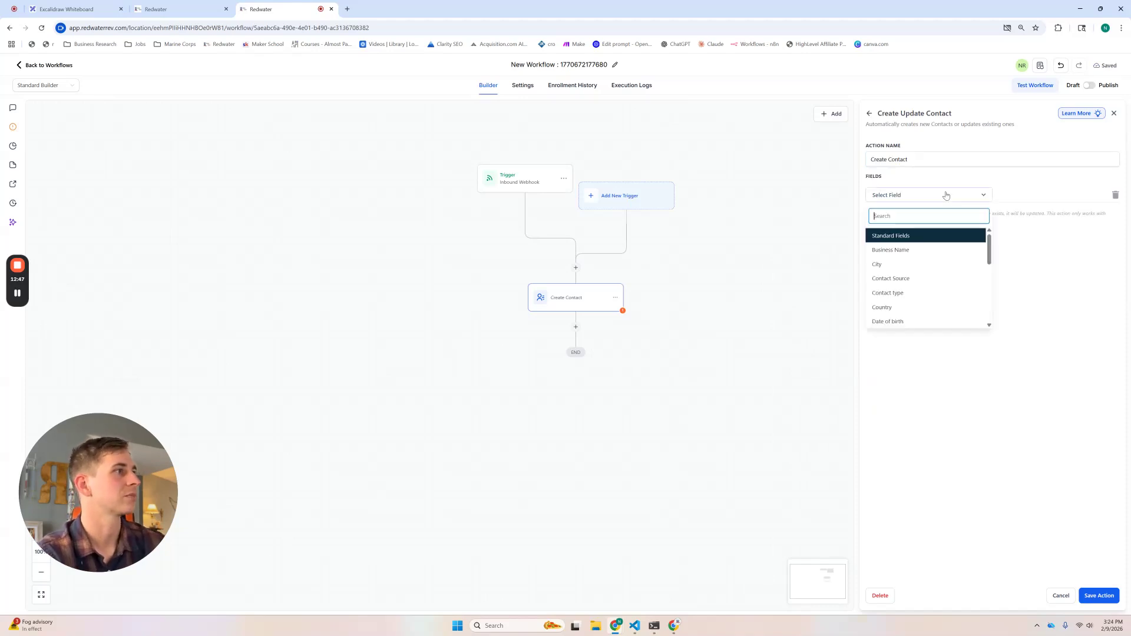
{"action": "scroll", "coordinate": [903, 259], "scroll_direction": "down", "scroll_amount": 1}
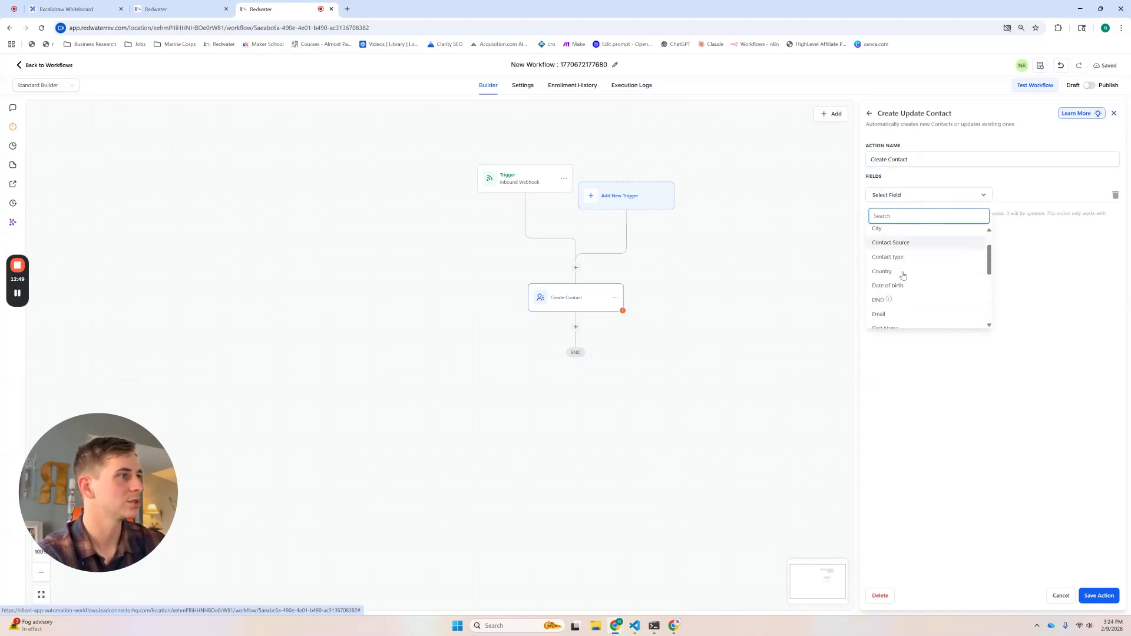
{"action": "scroll", "coordinate": [904, 291], "scroll_direction": "down", "scroll_amount": 2}
{"action": "left_click", "coordinate": [904, 291]}
{"action": "left_click", "coordinate": [1099, 195]}
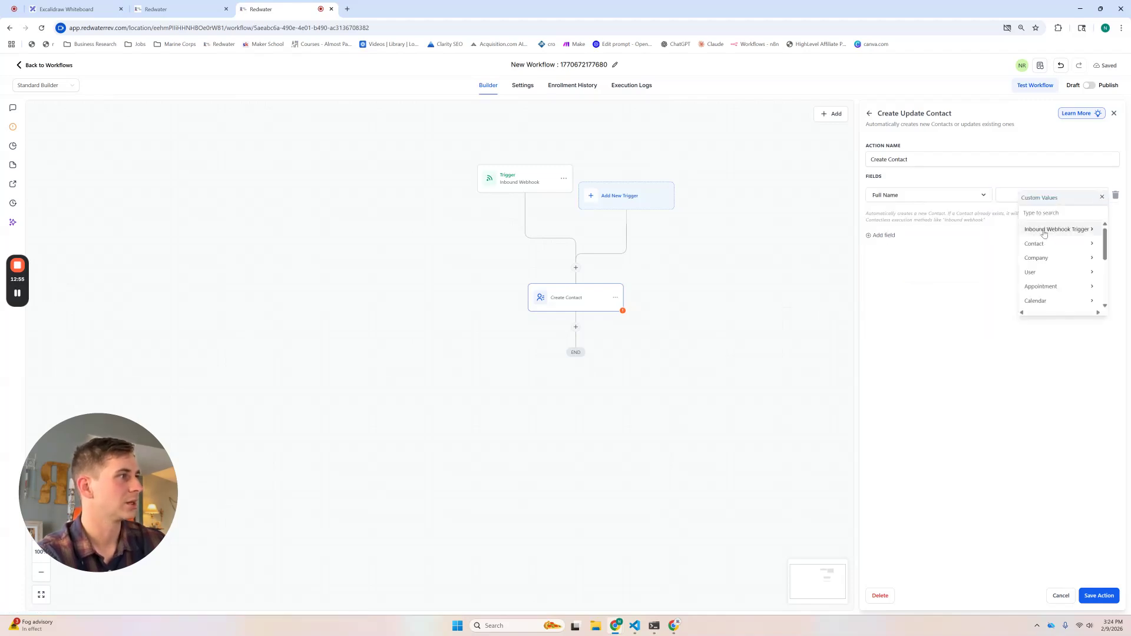
{"action": "left_click", "coordinate": [1044, 234]}
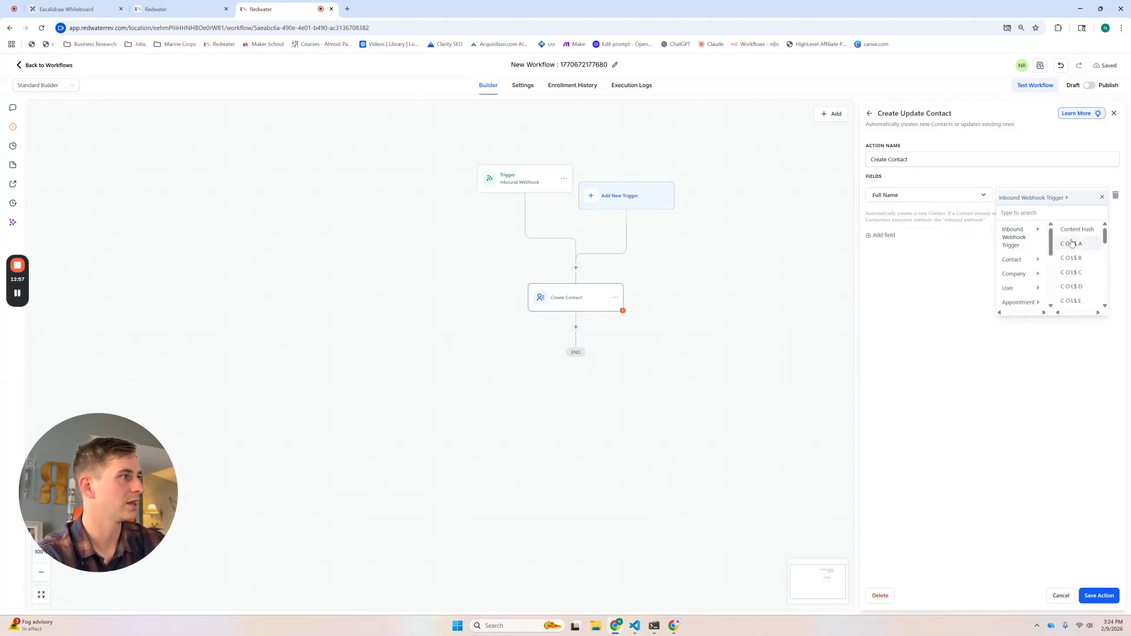
{"action": "left_click", "coordinate": [1070, 258]}
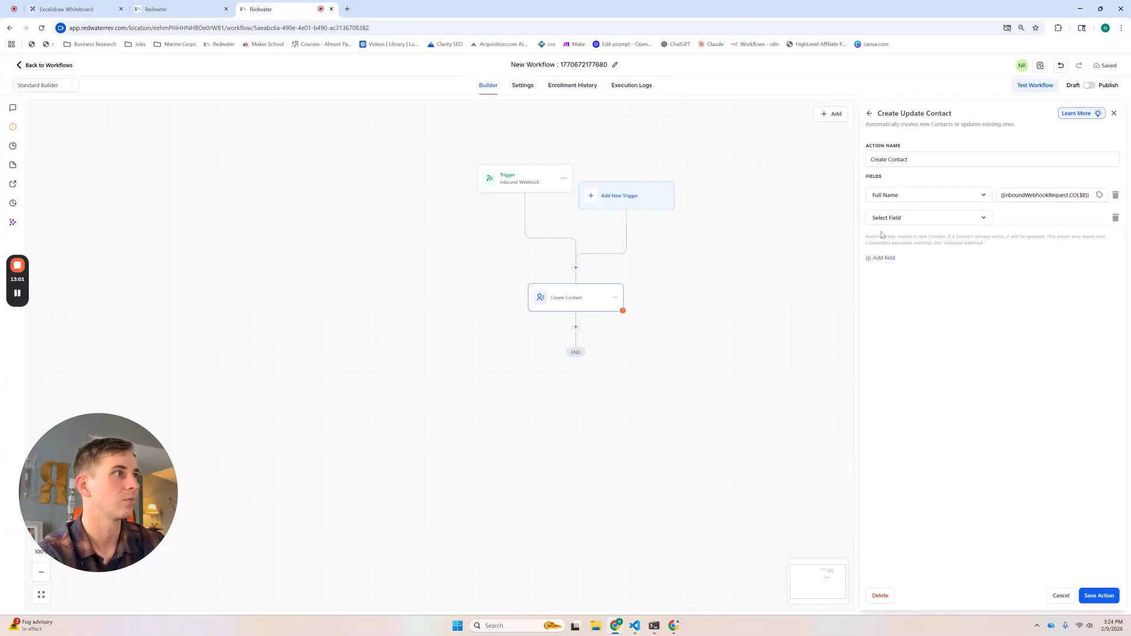
Step: Check the Customer Exclusive Leads sheet columns, map Phone to COL$D, and save the Create Contact action
{"action": "key", "text": "alt+Tab"}
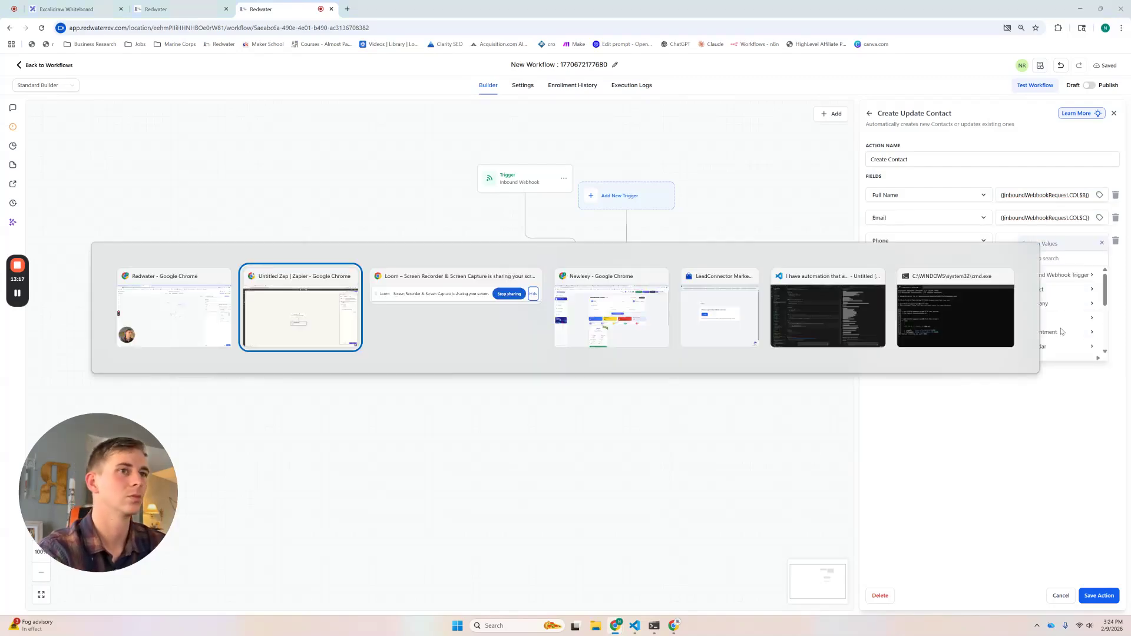
{"action": "key", "text": "ctrl+shift+Tab"}
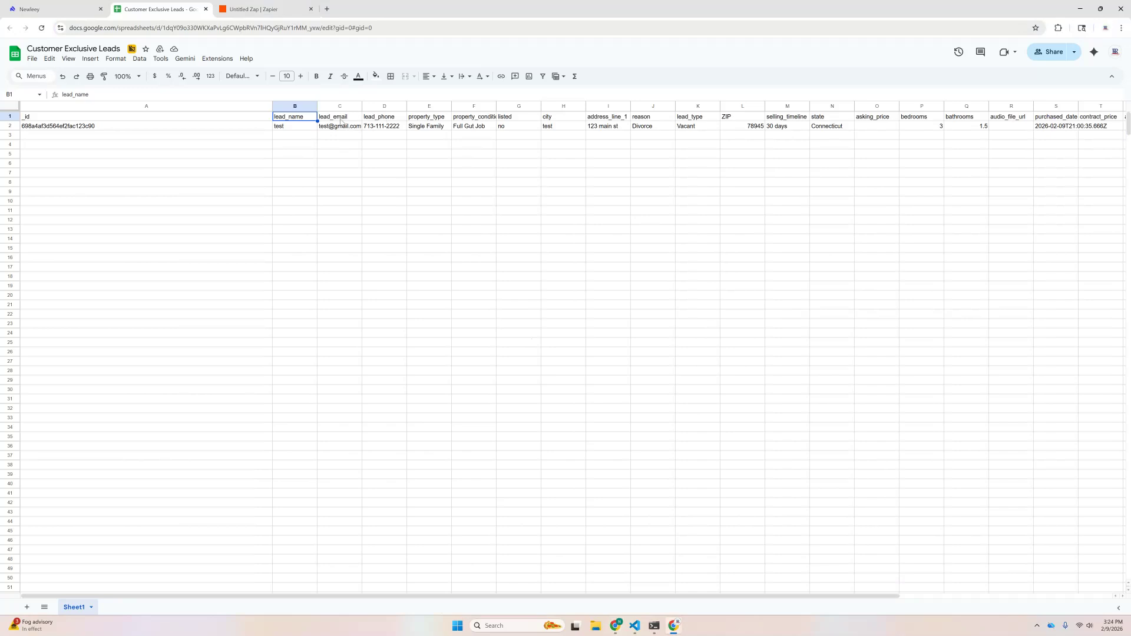
{"action": "key", "text": "alt+Tab"}
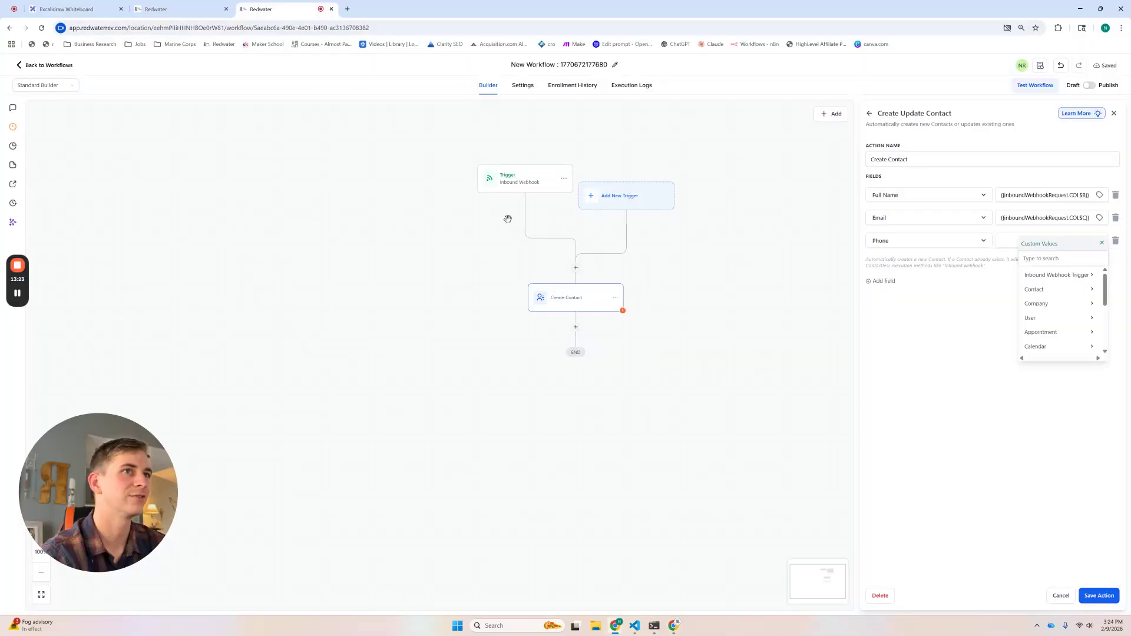
{"action": "left_click", "coordinate": [1055, 278]}
{"action": "left_click", "coordinate": [1072, 332]}
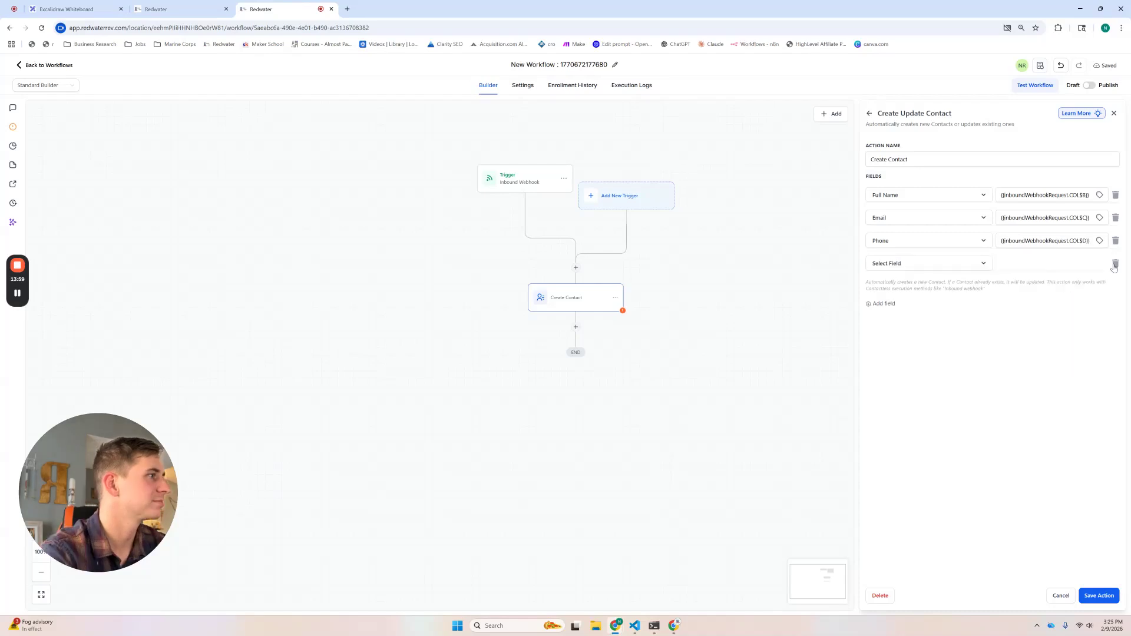
{"action": "left_click", "coordinate": [1098, 596]}
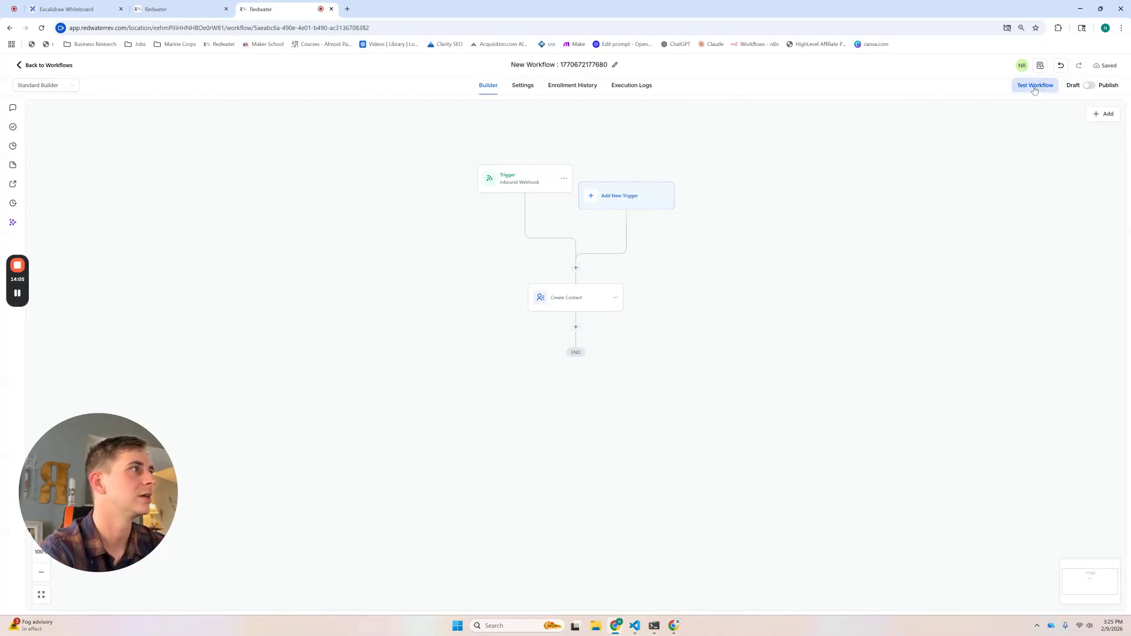
Step: Publish the workflow and reload the Contacts page, which still shows 0 contacts
{"action": "left_click", "coordinate": [1089, 86]}
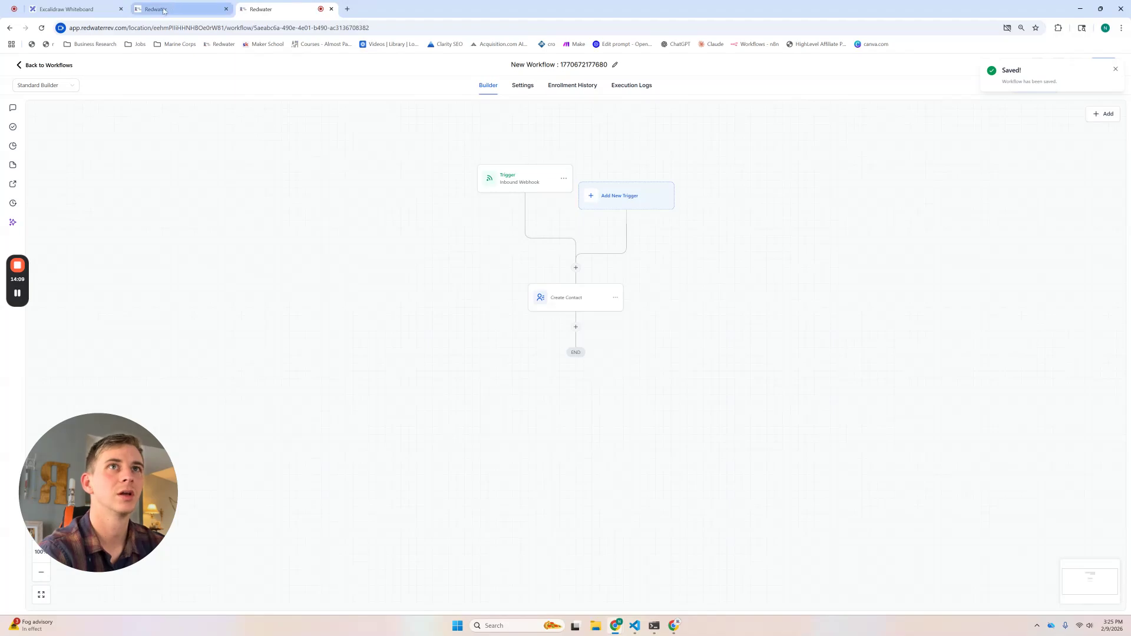
{"action": "key", "text": "alt+Tab"}
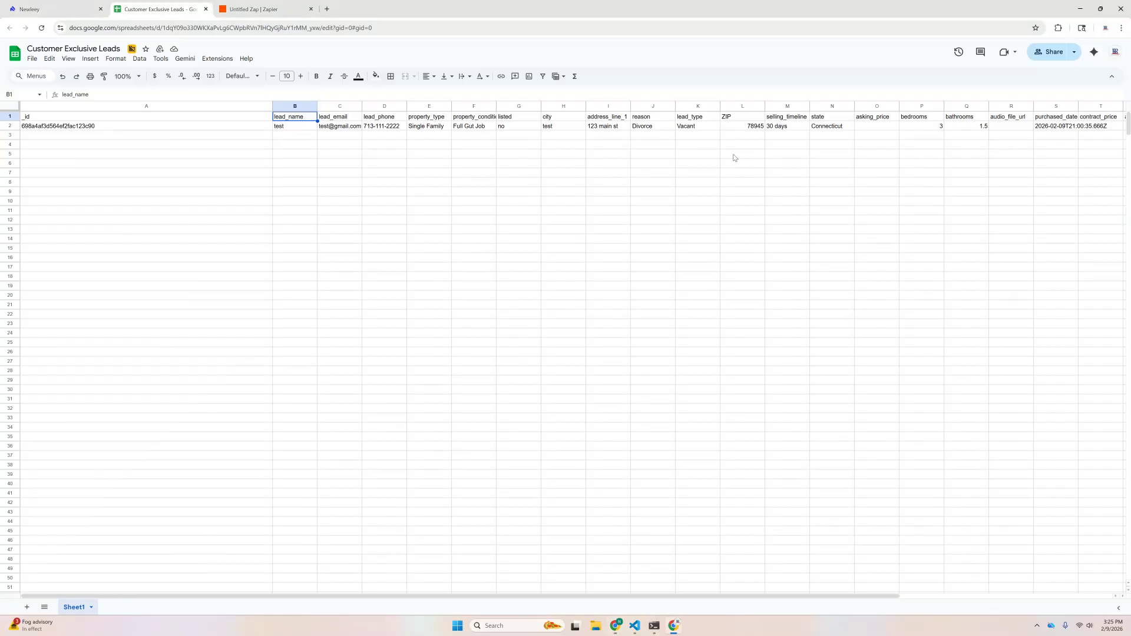
{"action": "key", "text": "alt+Tab"}
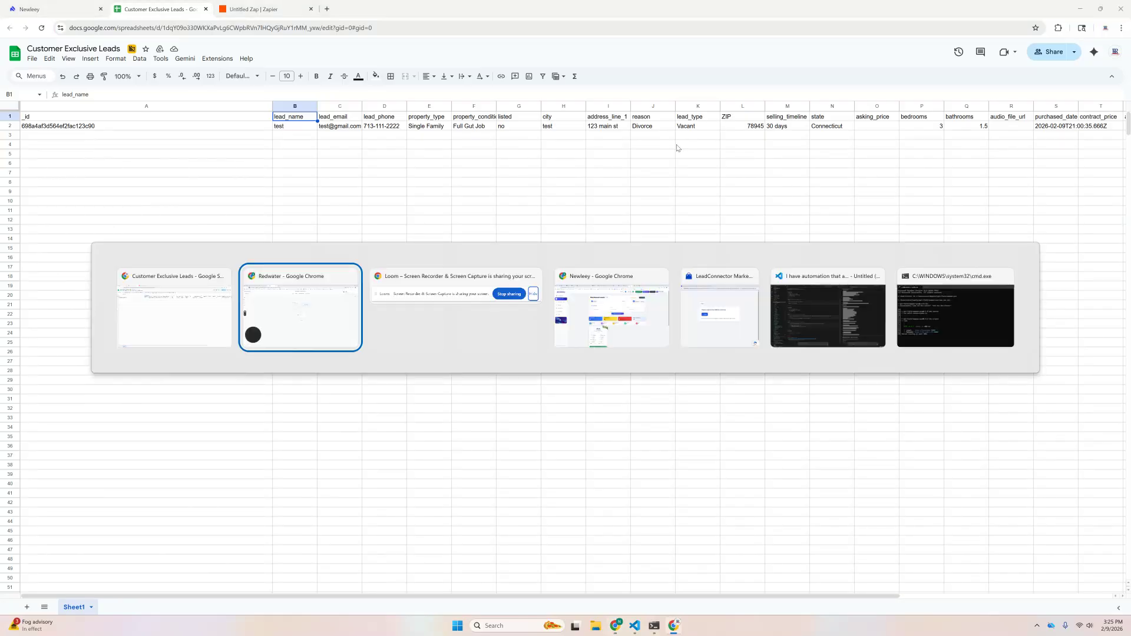
{"action": "left_click", "coordinate": [170, 9]}
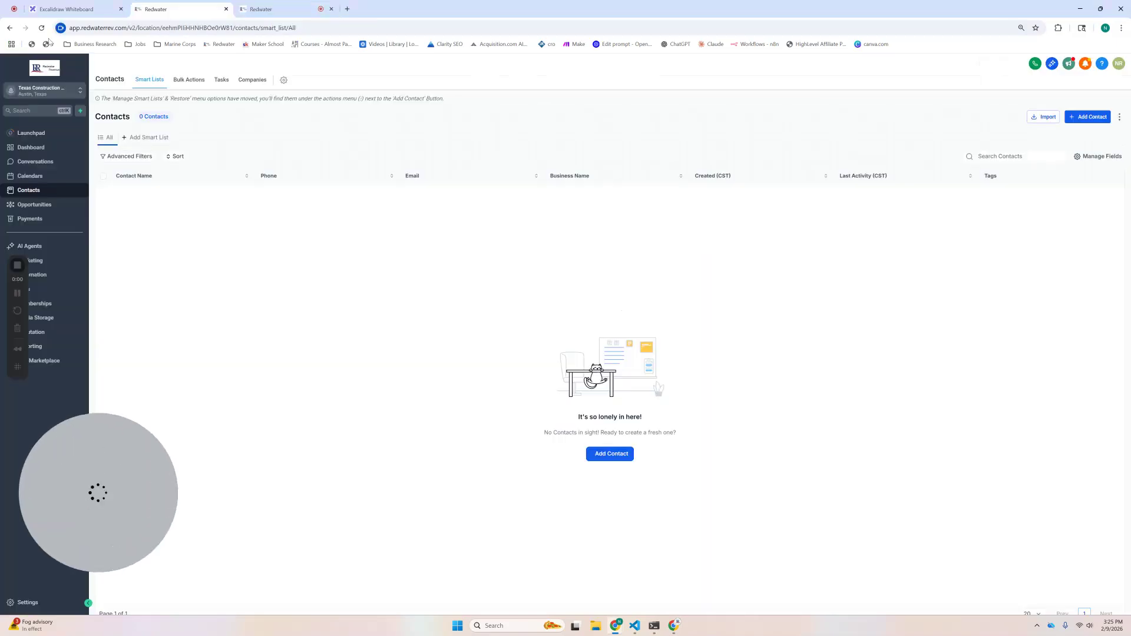
{"action": "left_click", "coordinate": [41, 28]}
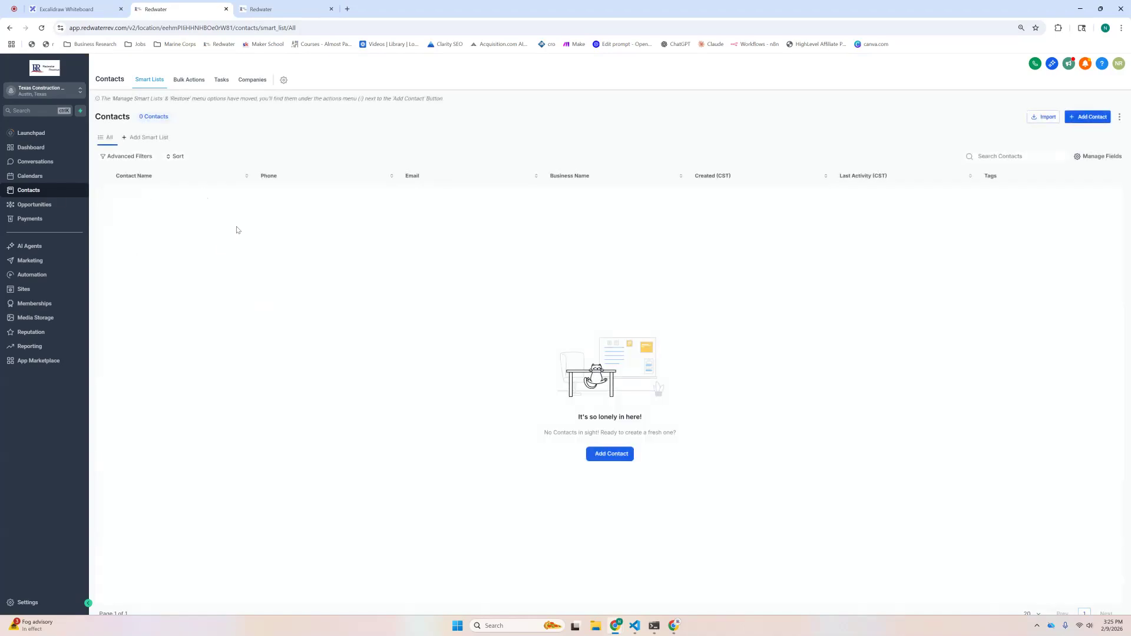
{"action": "key", "text": "alt+Tab"}
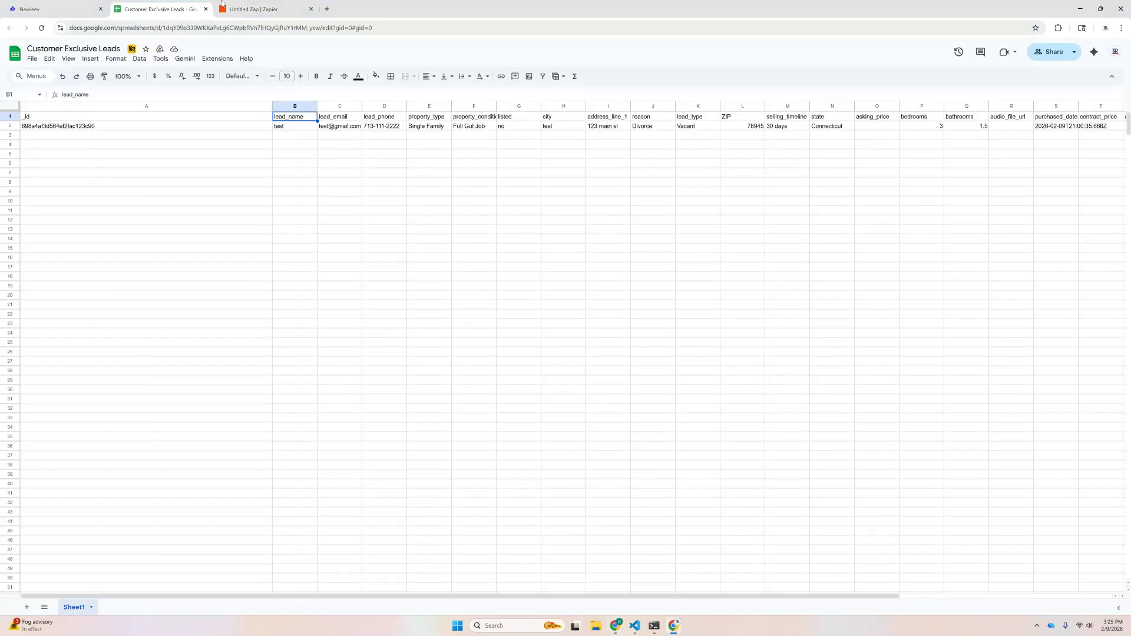
Step: Retest the Webhooks by Zapier POST step, getting success from the trigger execution server
{"action": "left_click", "coordinate": [233, 6]}
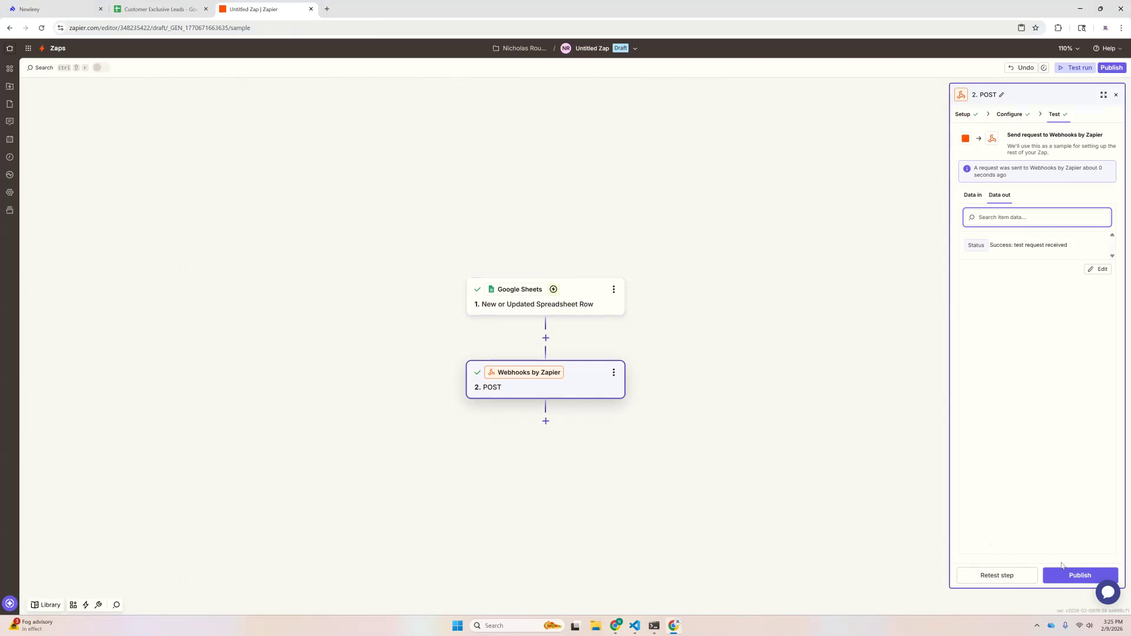
{"action": "left_click", "coordinate": [1008, 577]}
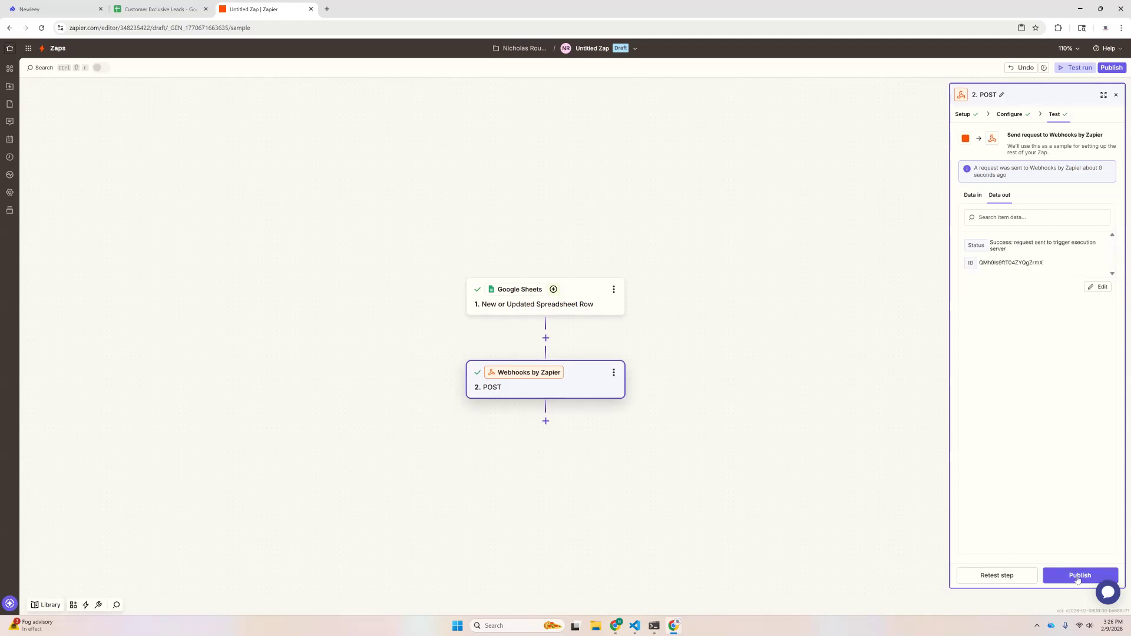
{"action": "key", "text": "alt+Tab"}
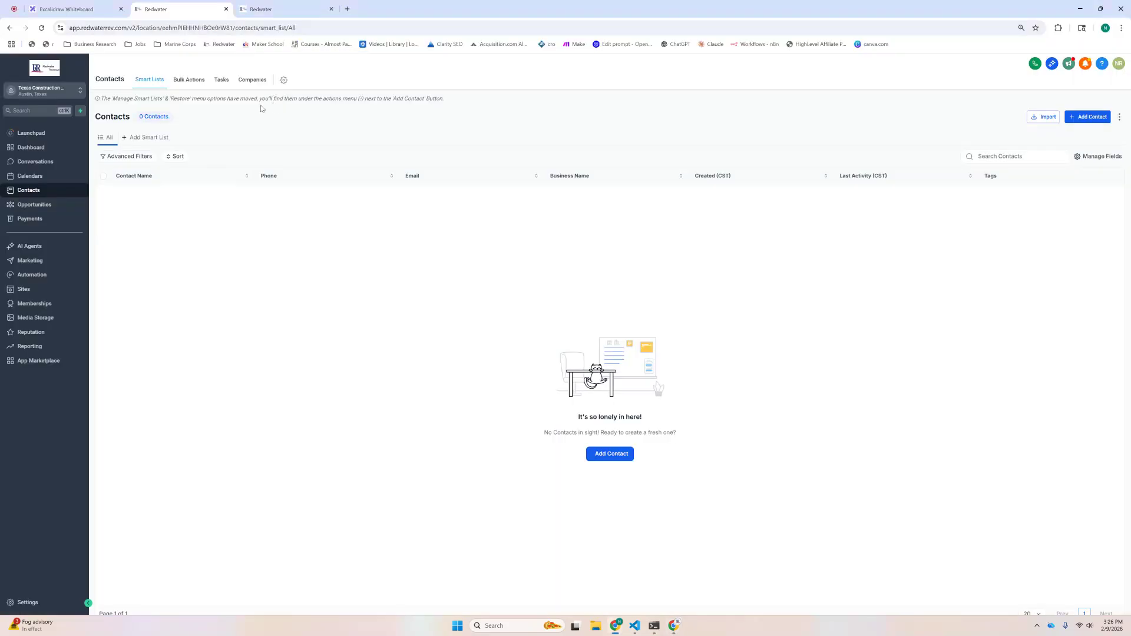
Step: Reload Contacts to find the new webhook-created Test contact, then pan the Excalidraw flow diagram
{"action": "left_click", "coordinate": [41, 27]}
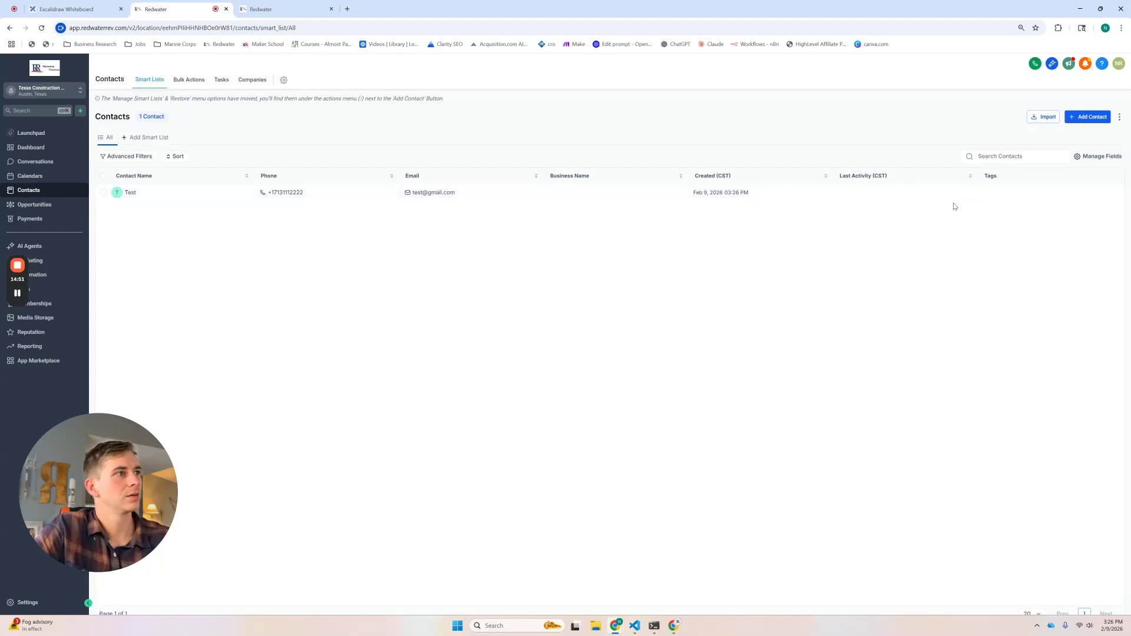
{"action": "left_click", "coordinate": [66, 9]}
{"action": "left_click_drag", "start_coordinate": [199, 324], "coordinate": [491, 338]}
{"action": "scroll", "coordinate": [491, 338], "scroll_direction": "down", "scroll_amount": 5}
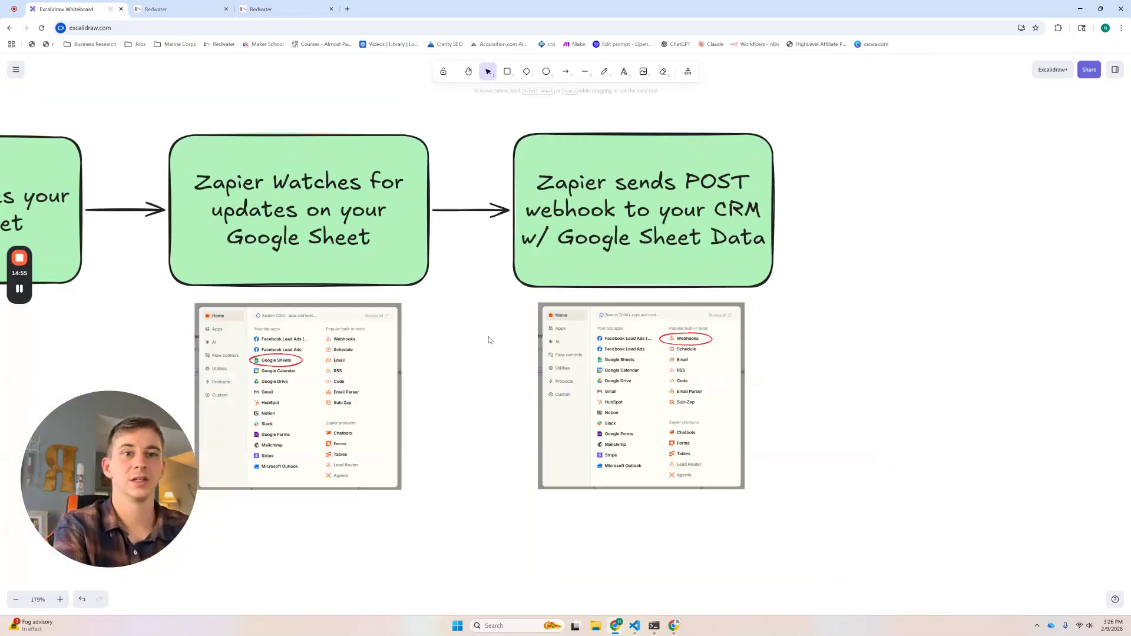
{"action": "scroll", "coordinate": [483, 331], "scroll_direction": "up", "scroll_amount": 3}
{"action": "left_click_drag", "start_coordinate": [144, 81], "coordinate": [1120, 379]}
{"action": "left_click_drag", "start_coordinate": [603, 369], "coordinate": [684, 249]}
{"action": "left_click_drag", "start_coordinate": [186, 259], "coordinate": [872, 515]}
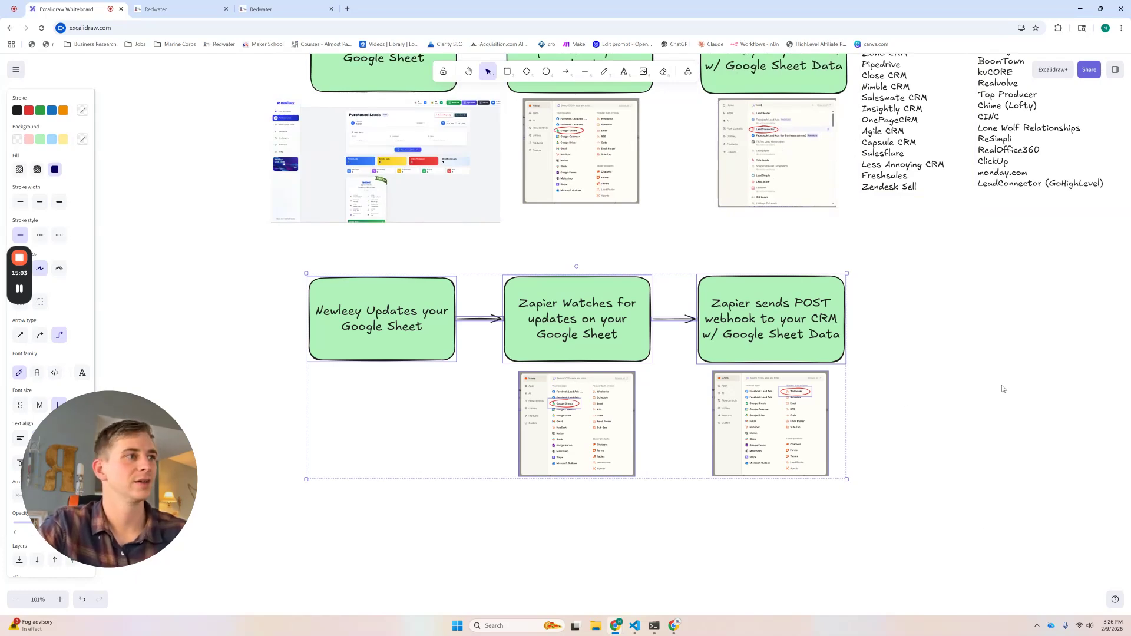
{"action": "left_click_drag", "start_coordinate": [1001, 386], "coordinate": [917, 509]}
{"action": "left_click_drag", "start_coordinate": [771, 116], "coordinate": [1127, 433]}
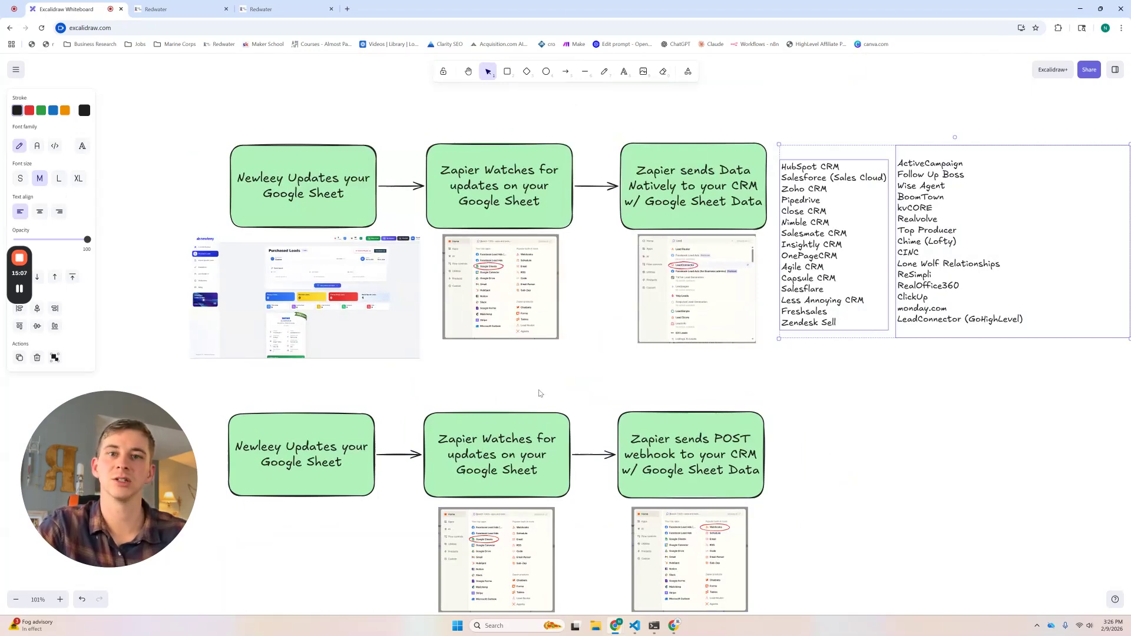